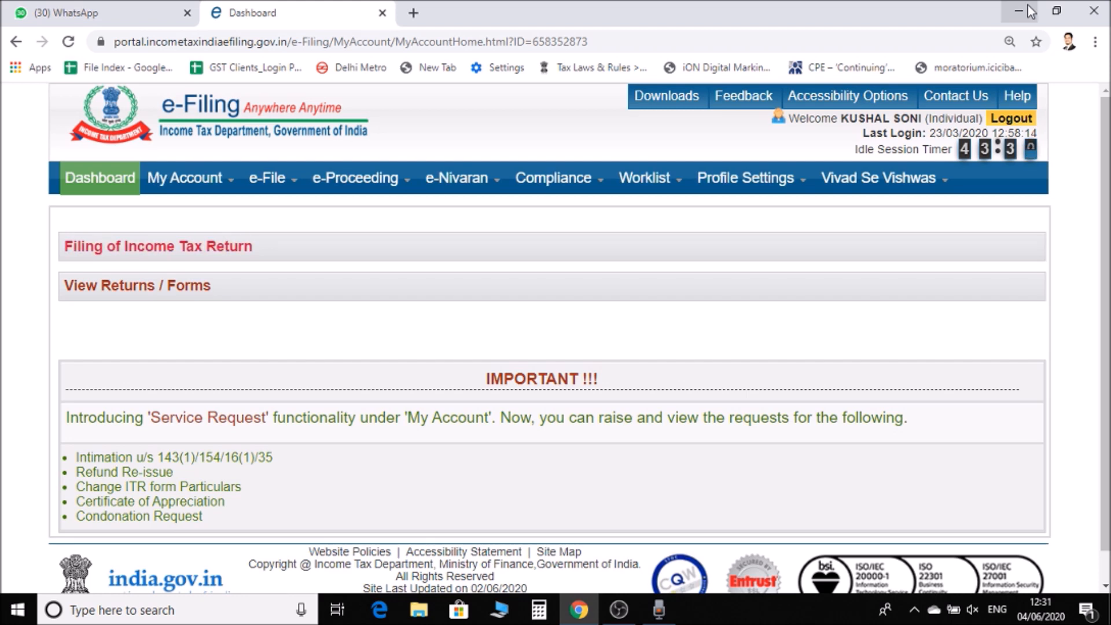
Go to the Income Tax Return filing page and start a fresh return instead of opening the saved draft.
mouse_move(925, 178)
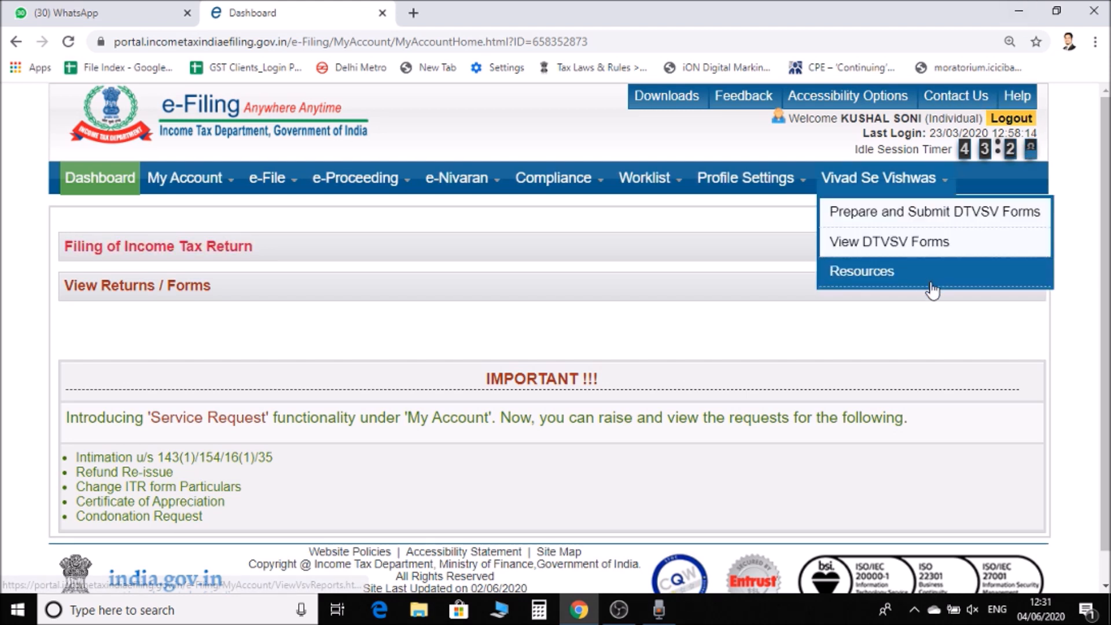
scroll(931, 289, "down", 1)
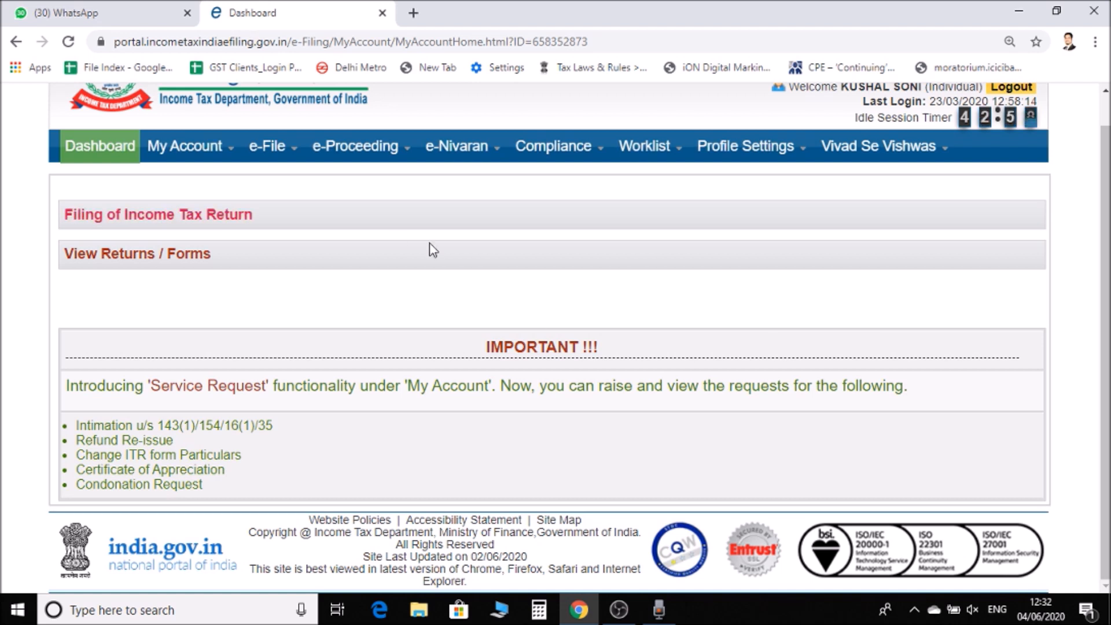
mouse_move(262, 144)
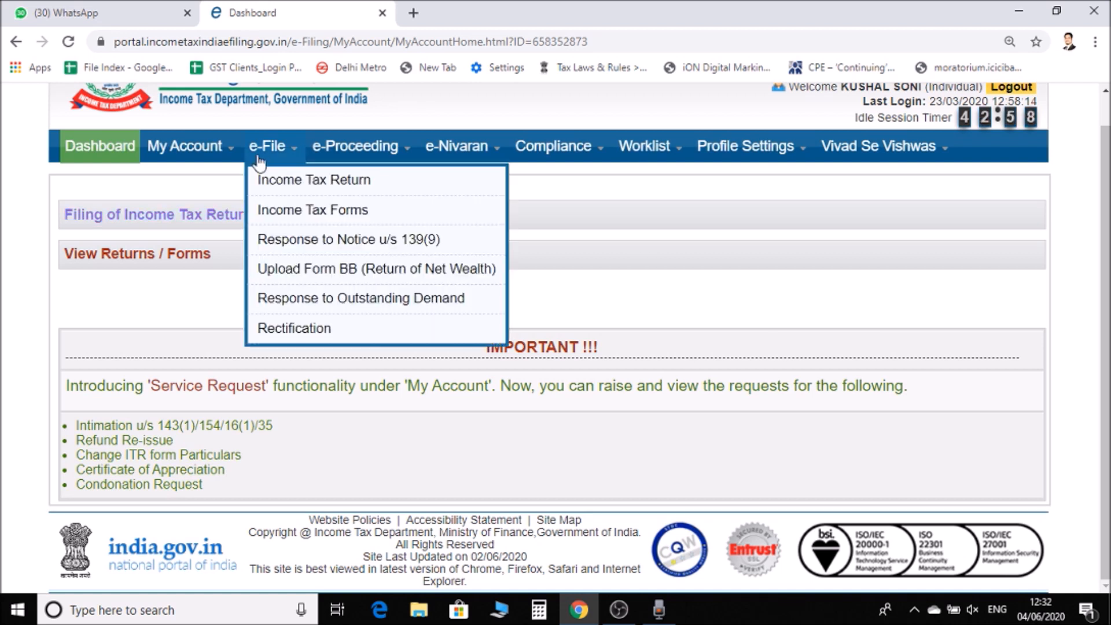
left_click(289, 181)
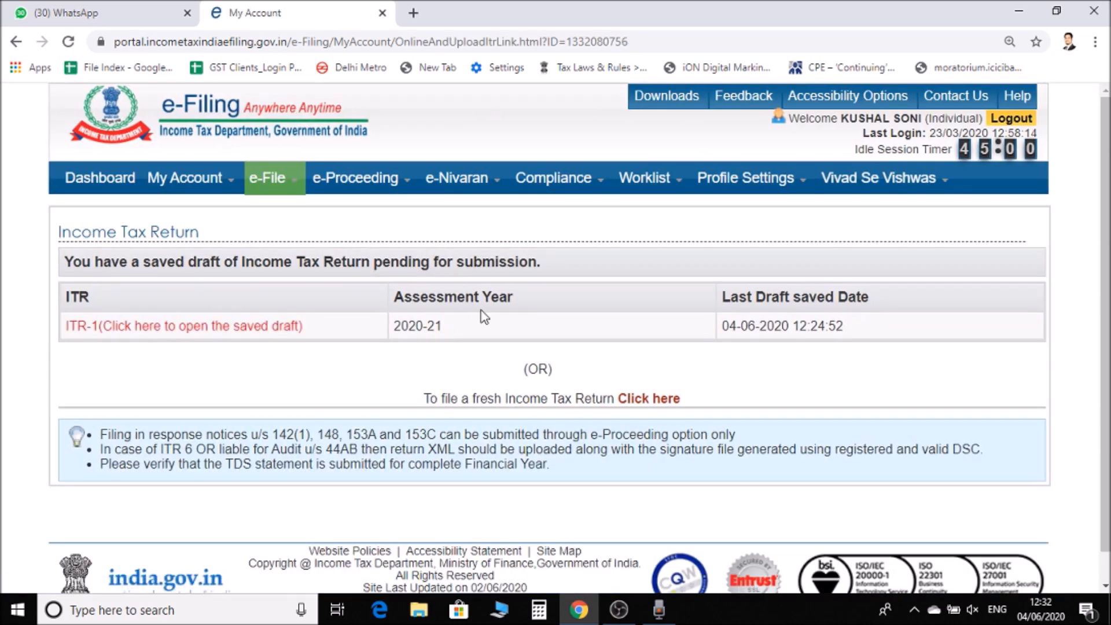
scroll(484, 316, "down", 1)
scroll(484, 316, "up", 1)
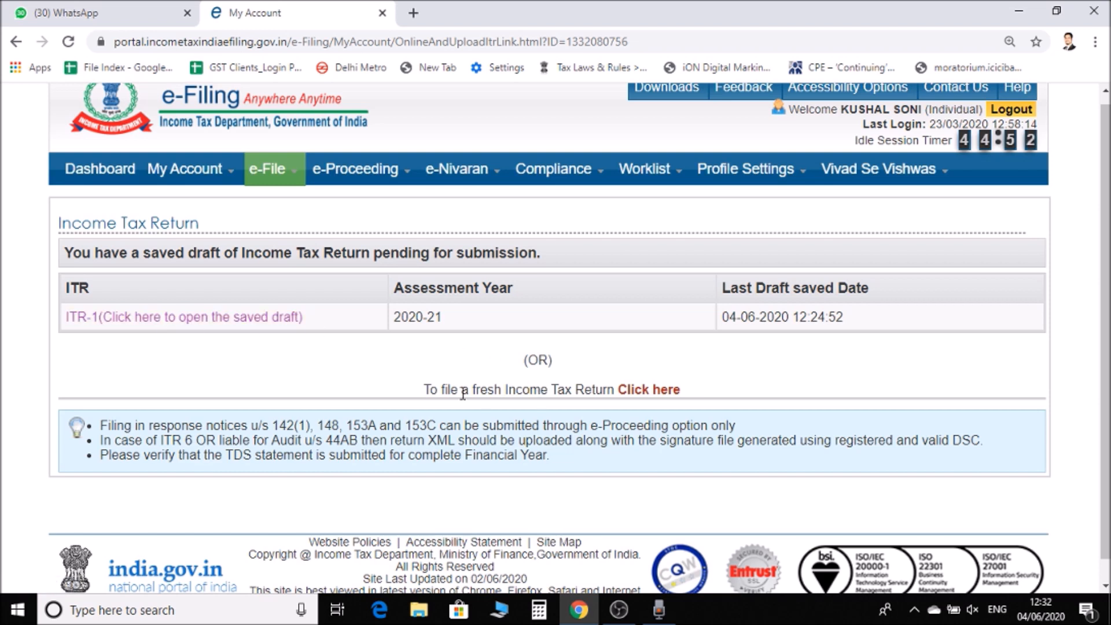
left_click(646, 391)
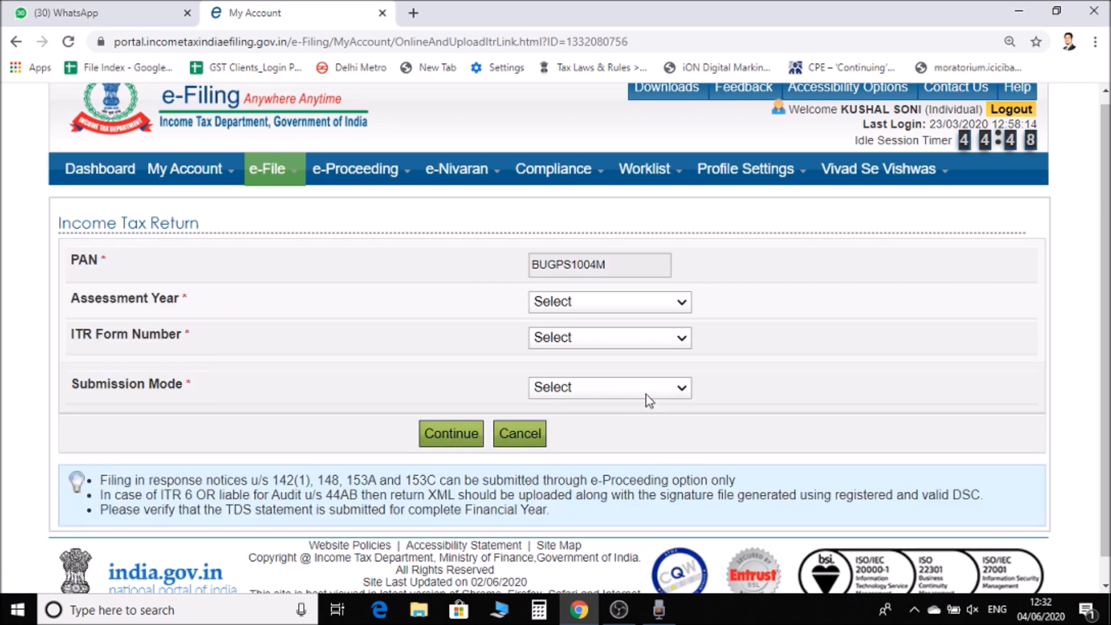
Choose 2020-21 as the assessment year and ITR-1 as the form number for the return.
left_click(604, 308)
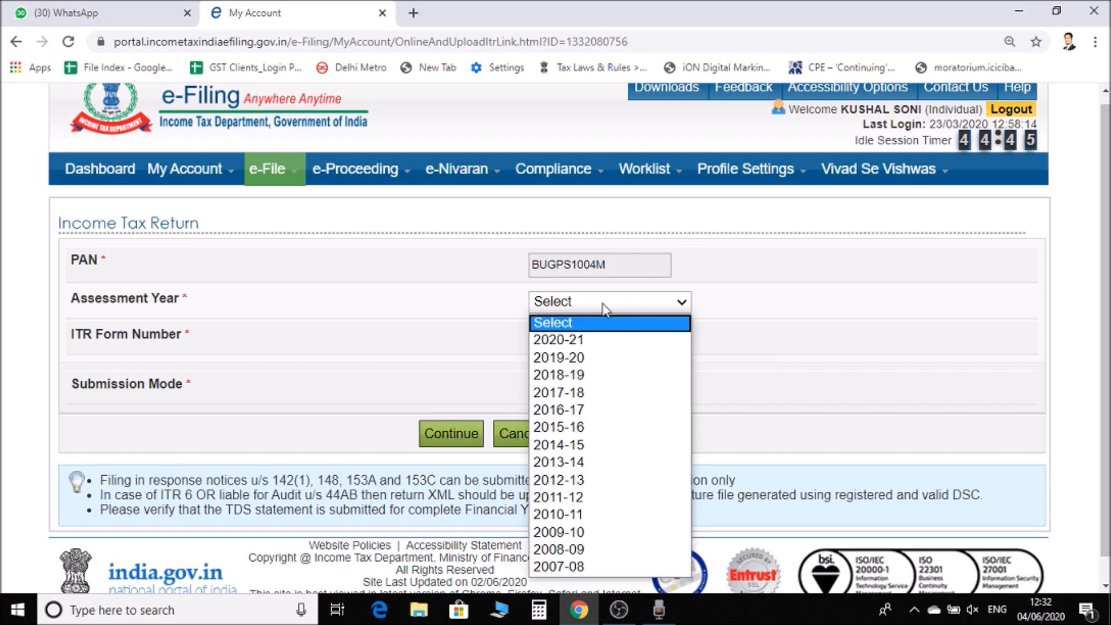
left_click(566, 341)
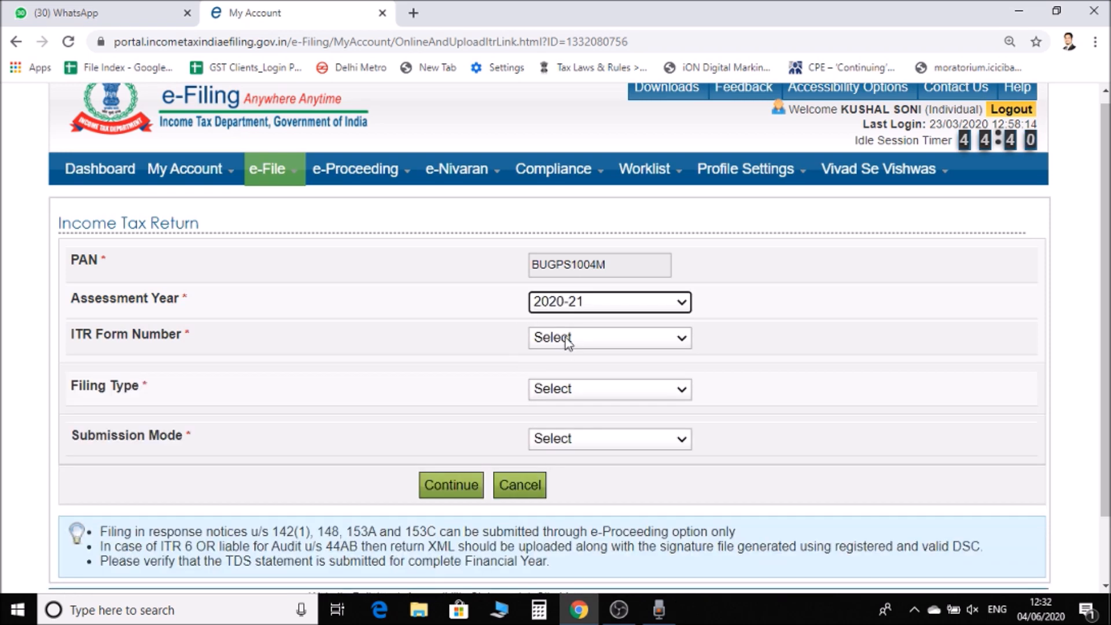
left_click(585, 341)
left_click(553, 373)
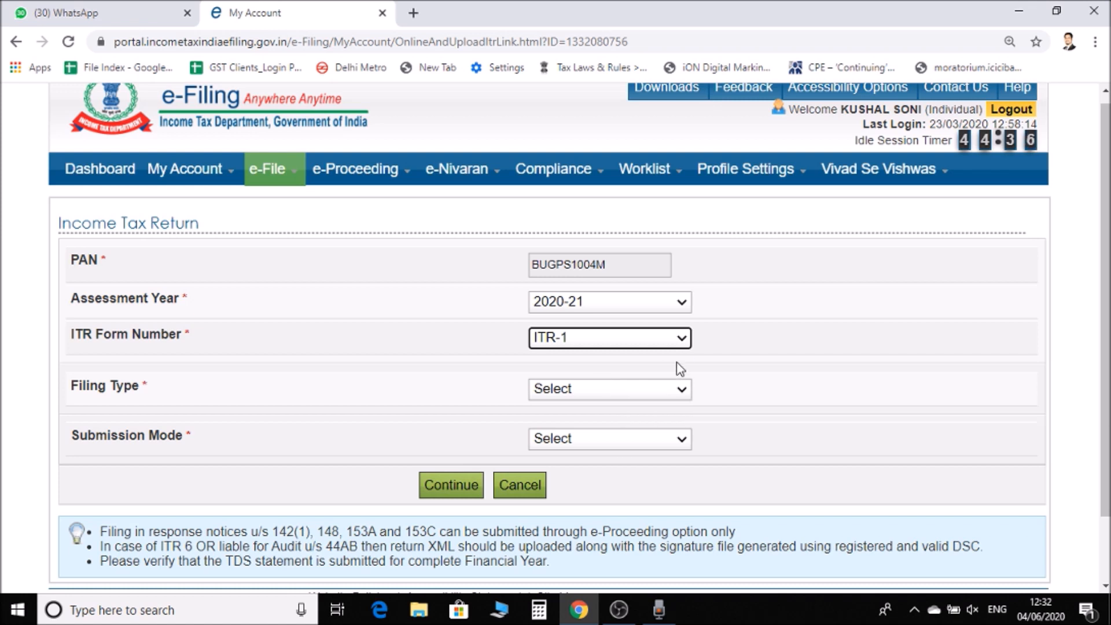
left_click(651, 347)
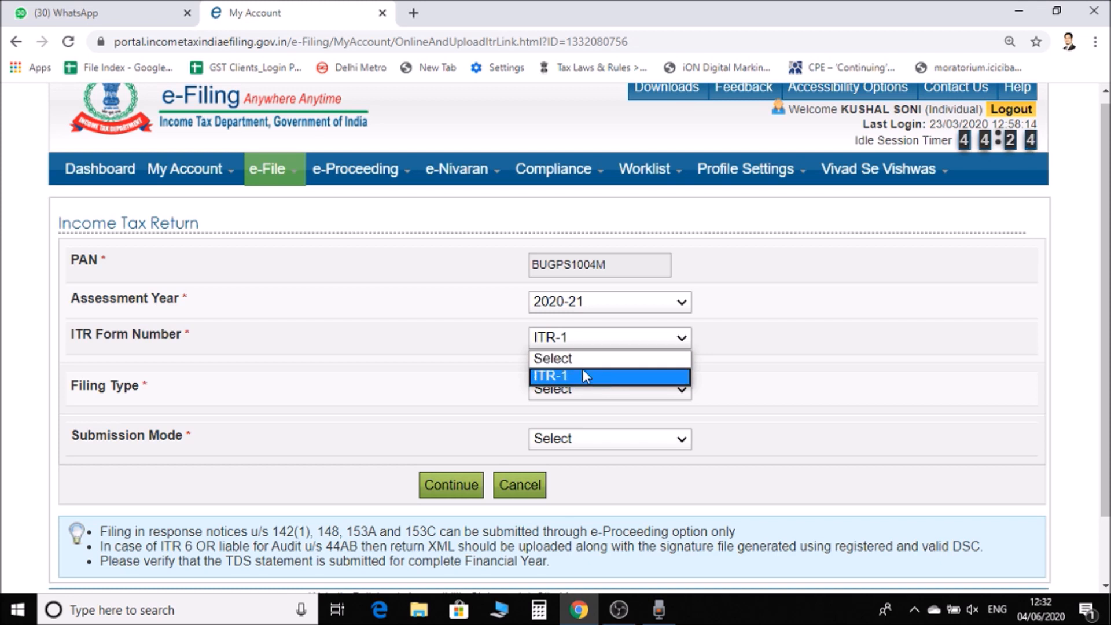
left_click(554, 376)
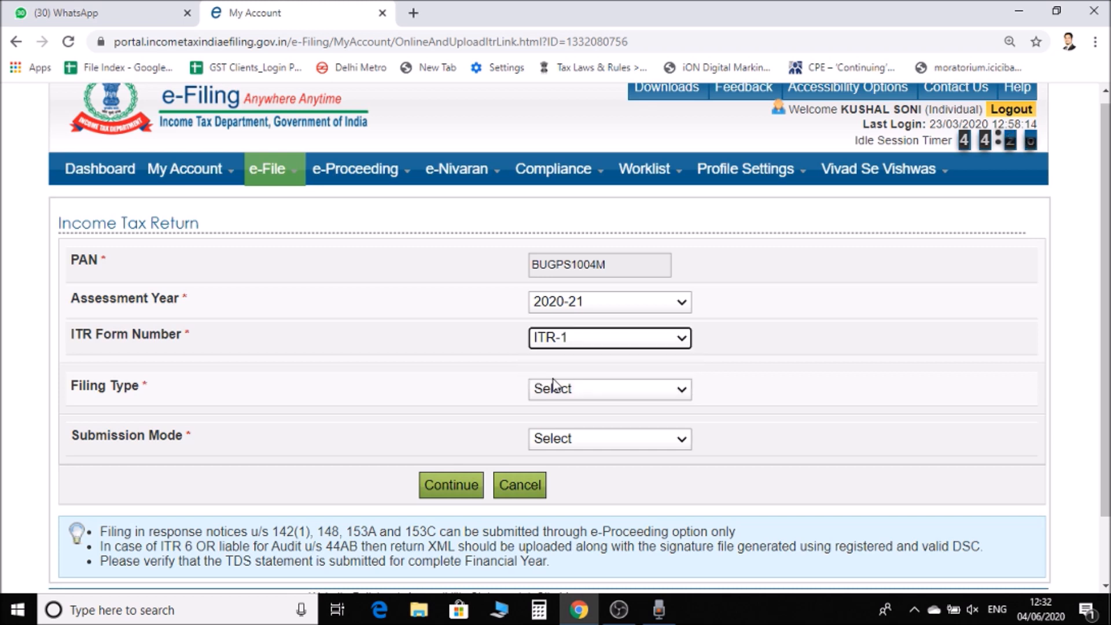
Set the filing type to Original/Revised Return and the submission mode to Prepare and Submit Online.
left_click(597, 397)
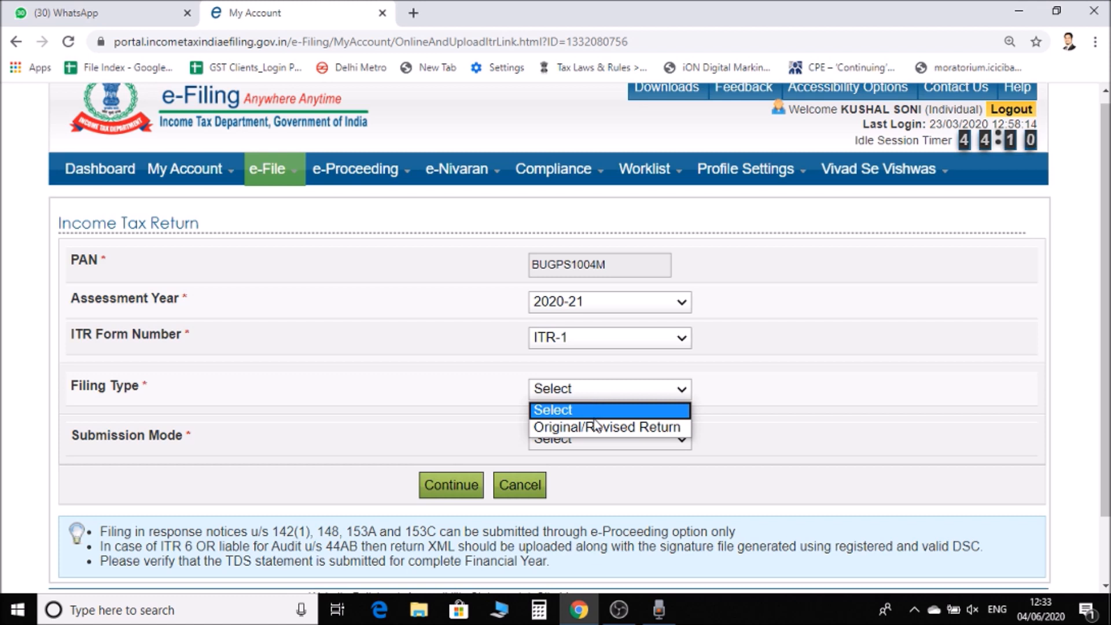
left_click(593, 426)
left_click(615, 439)
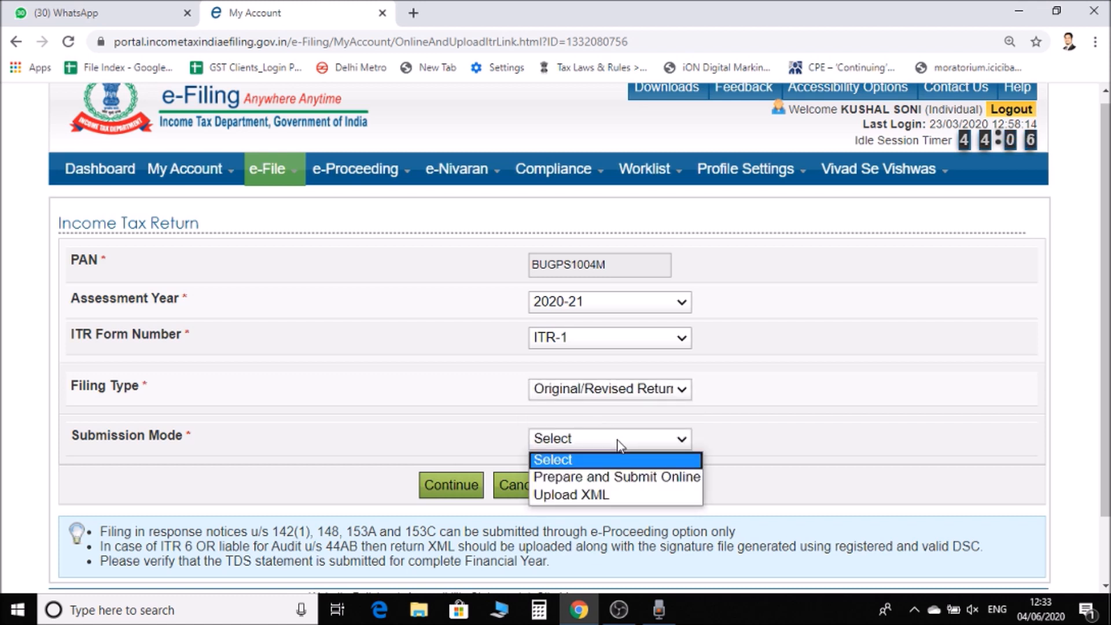
left_click(608, 476)
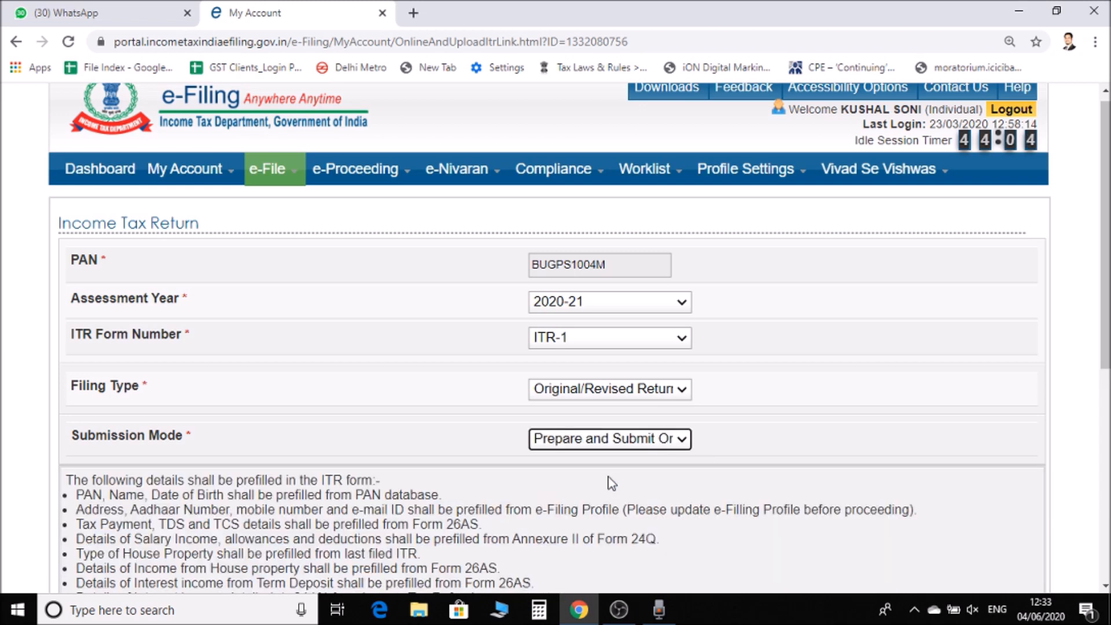
Select the prevalidated Axis Bank account for refund credit and accept the prefill consent to load the ITR-1 form.
scroll(956, 357, "down", 6)
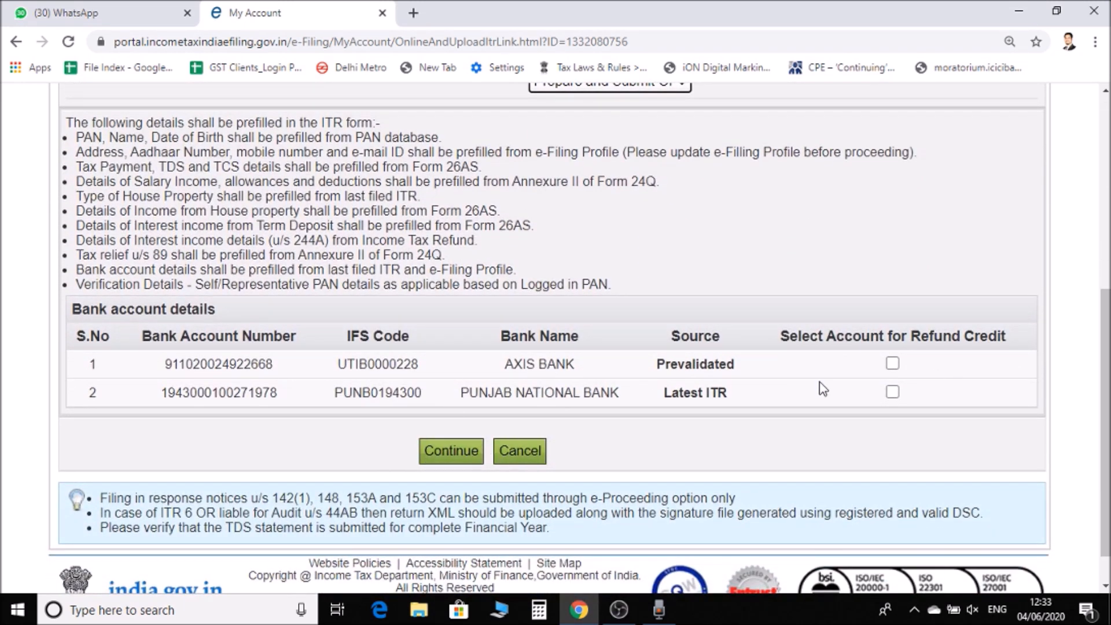
left_click(891, 364)
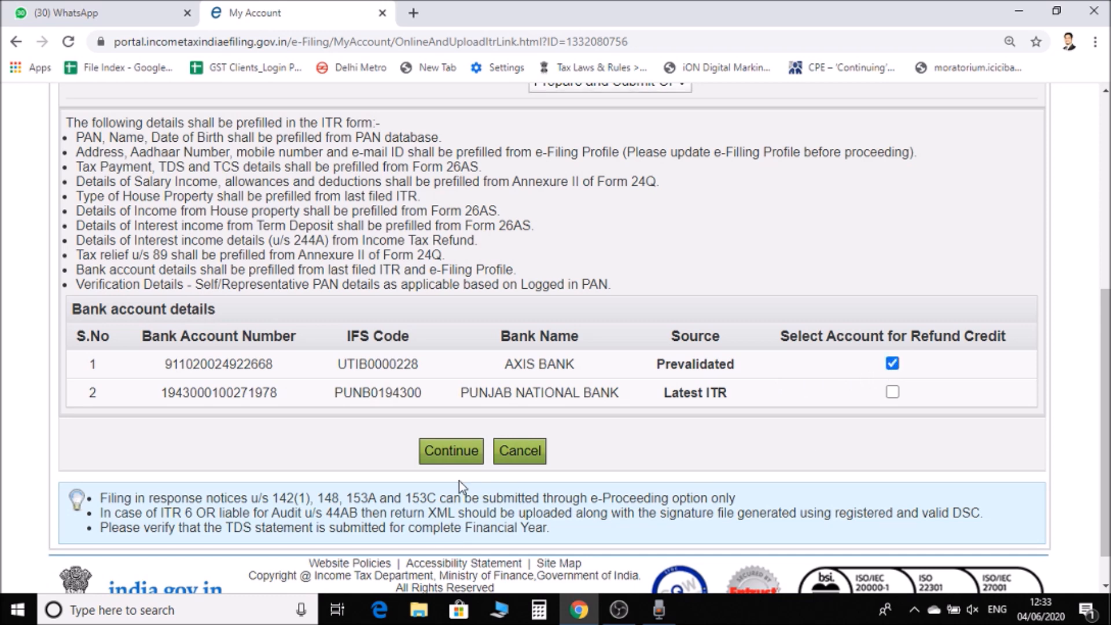
left_click(439, 455)
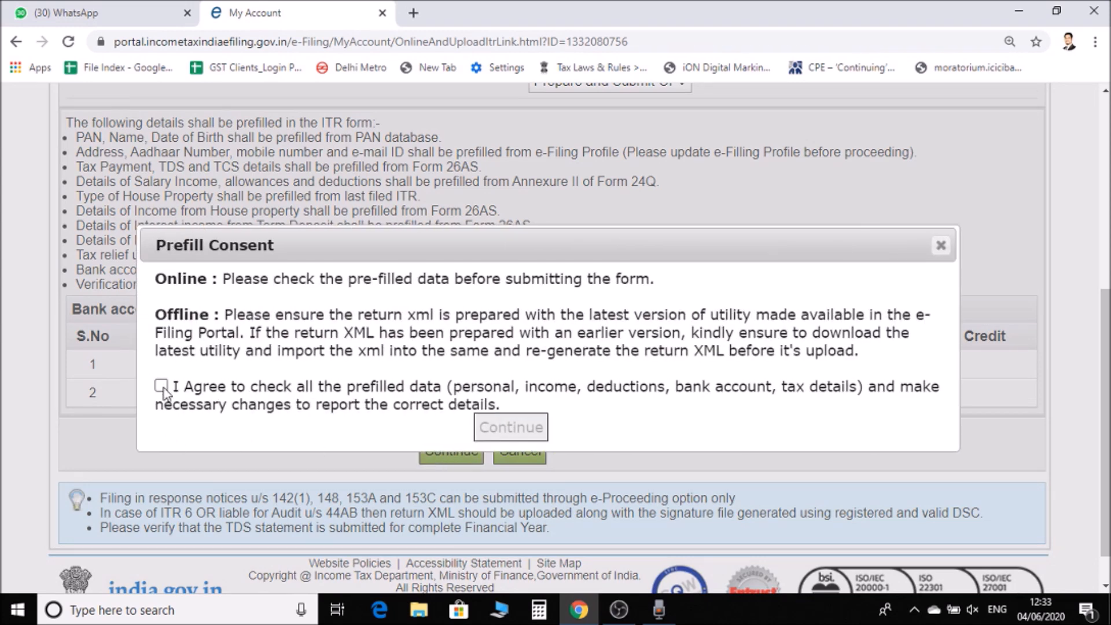
left_click(162, 387)
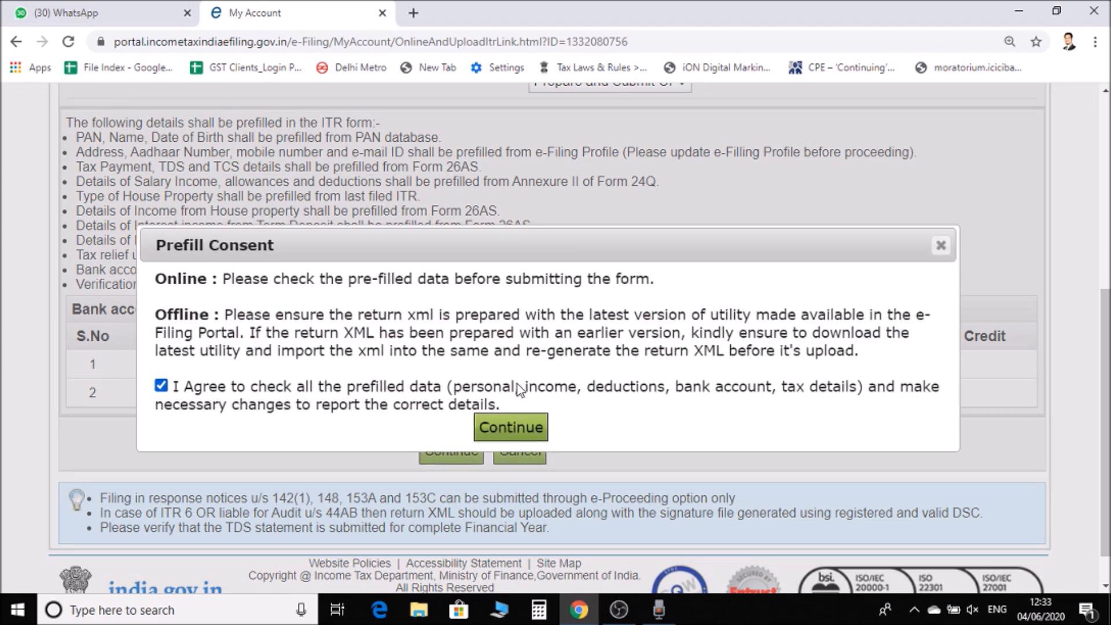
left_click(511, 427)
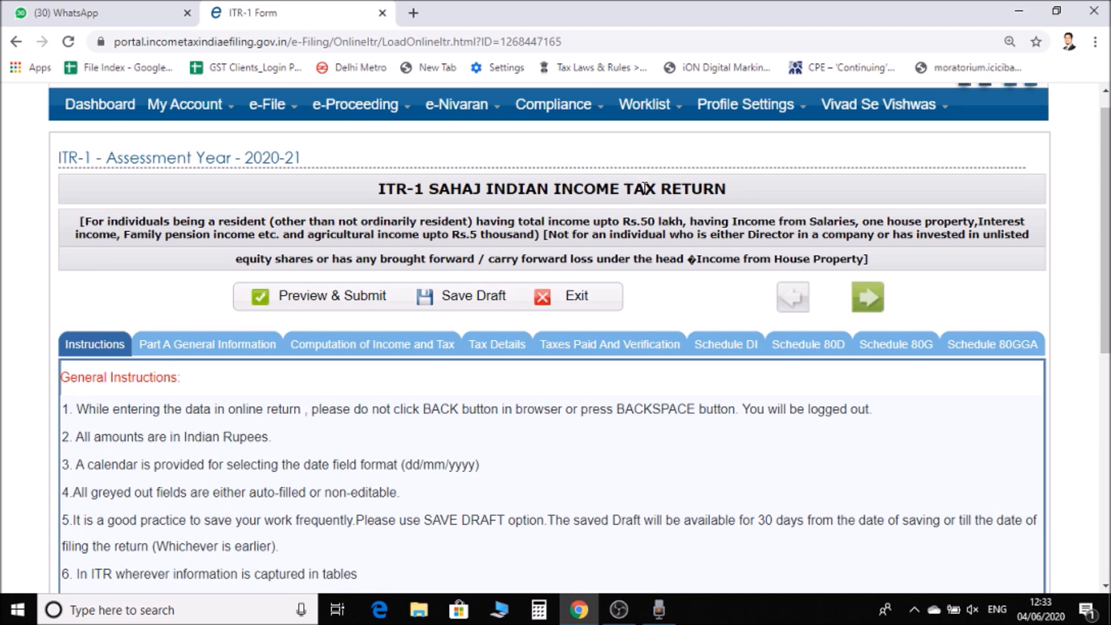
left_click(1094, 43)
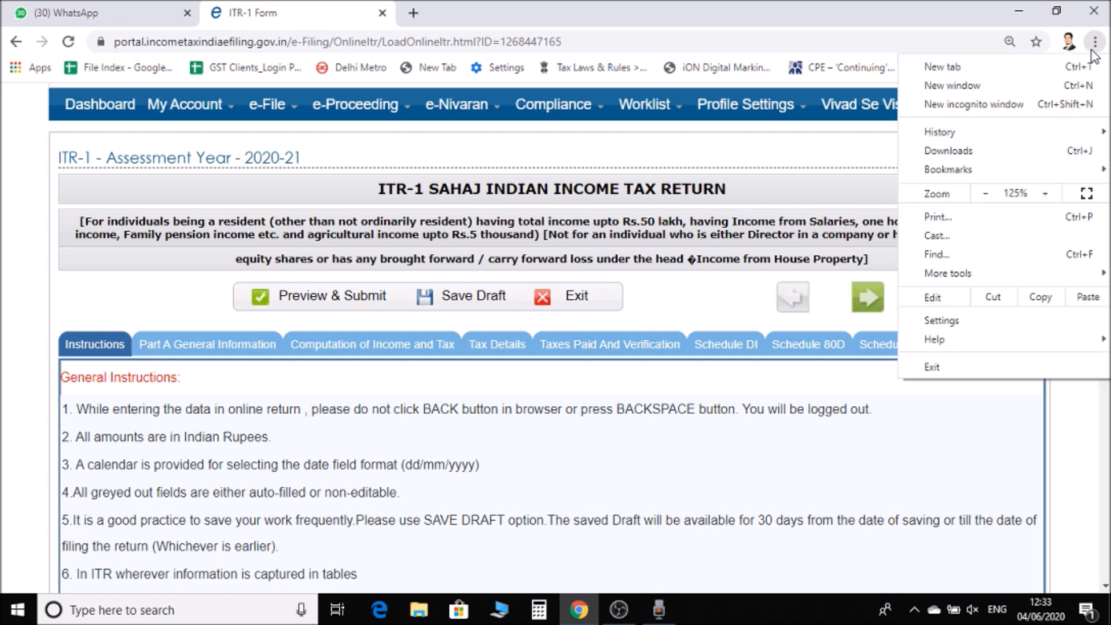
left_click(1046, 193)
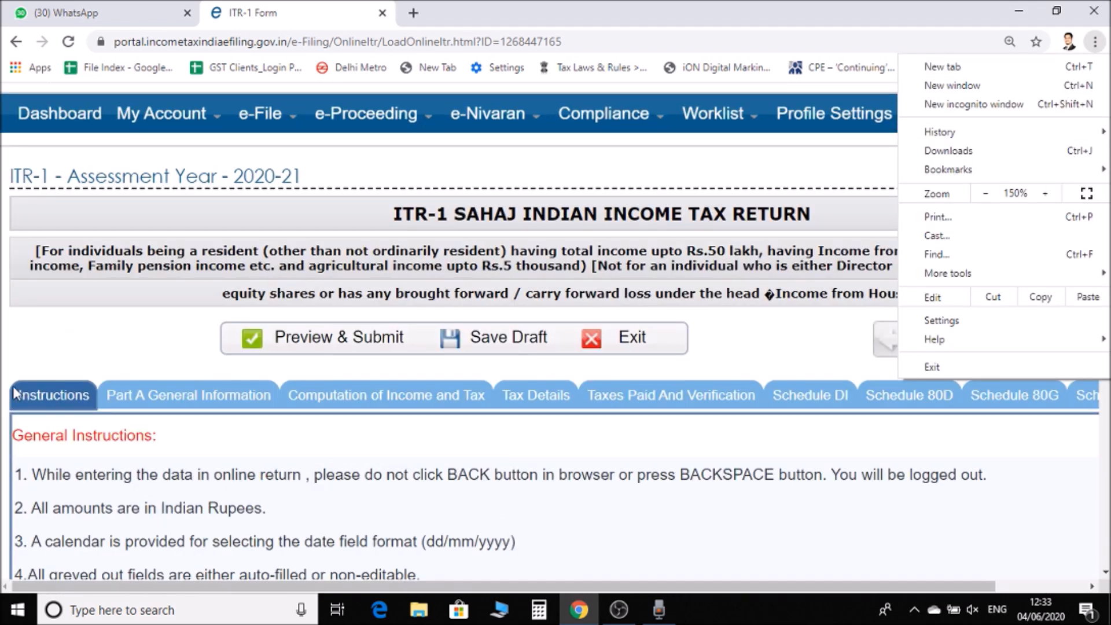
left_click(32, 345)
scroll(32, 346, "down", 1)
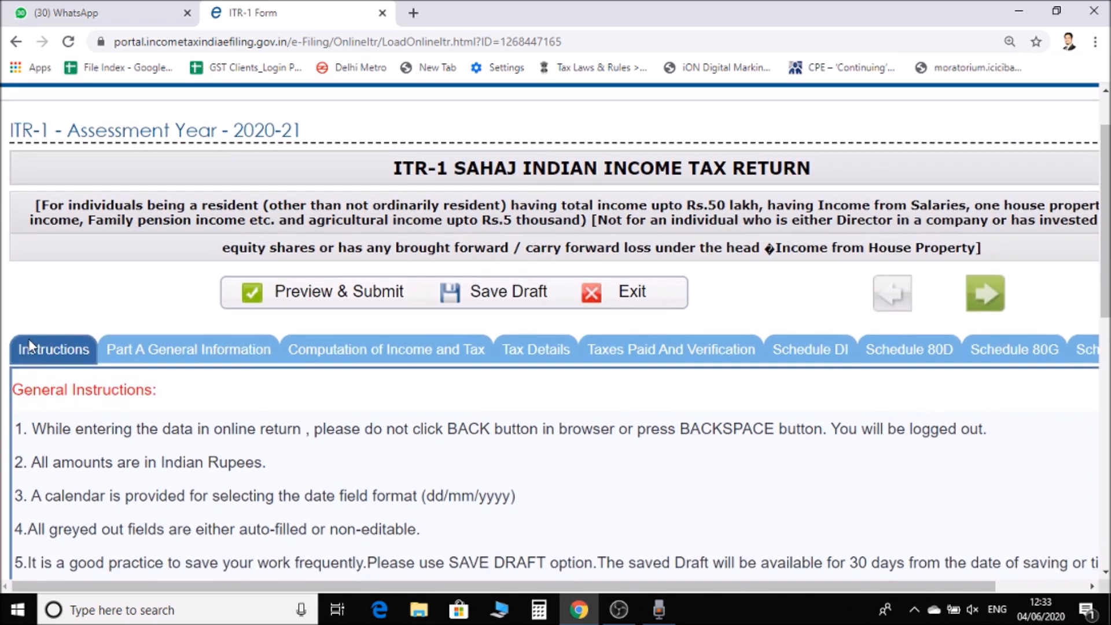
scroll(30, 347, "right", 1)
scroll(31, 347, "left", 1)
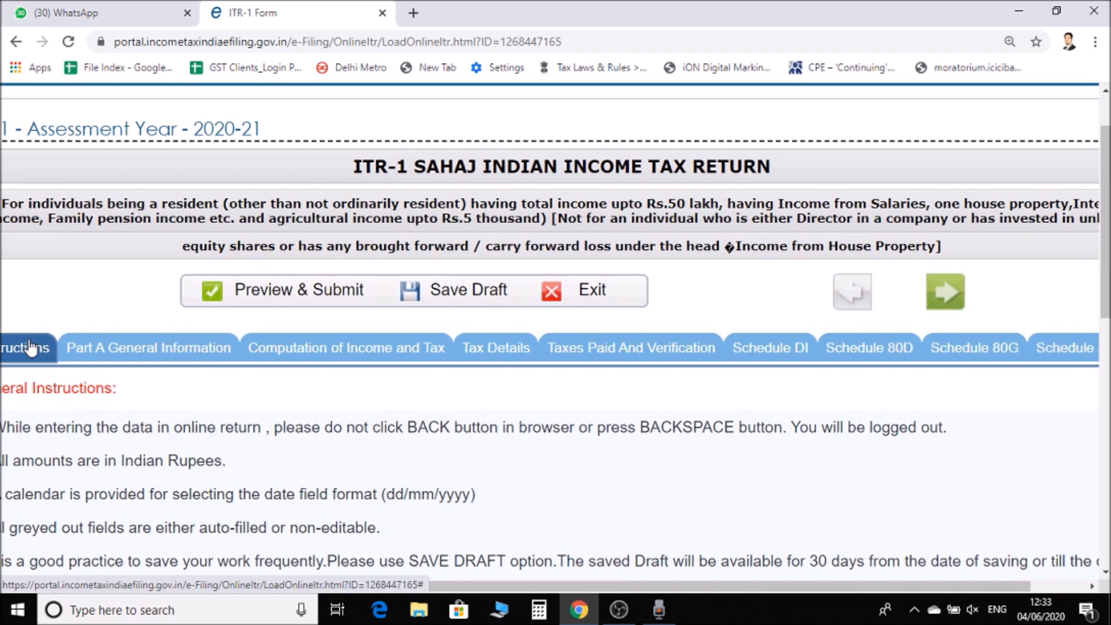
left_click(1094, 42)
left_click(983, 193)
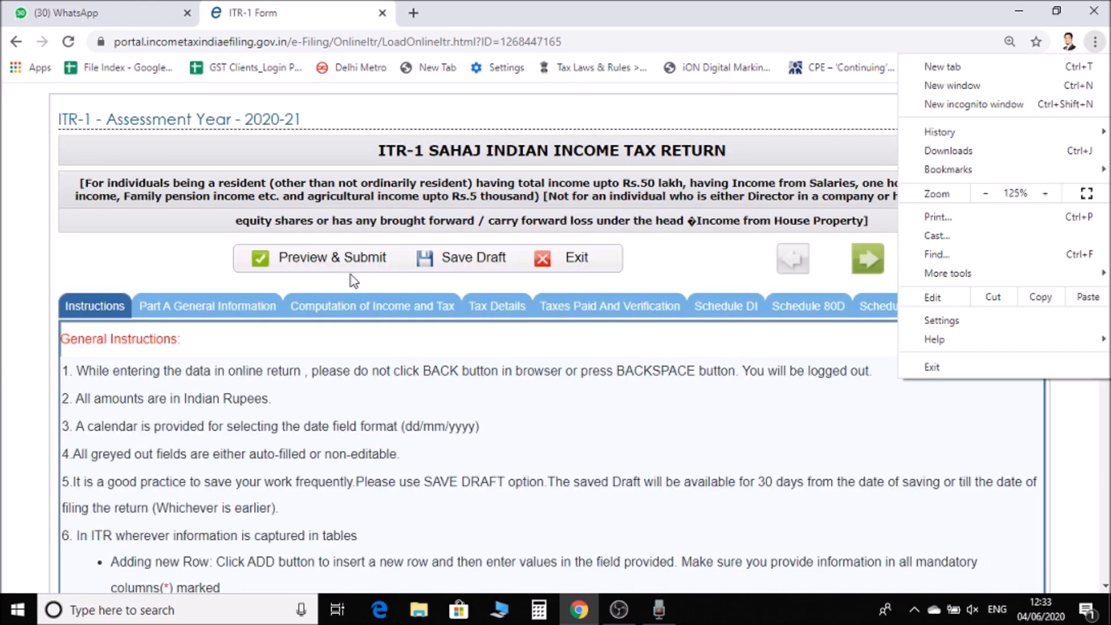
left_click(51, 289)
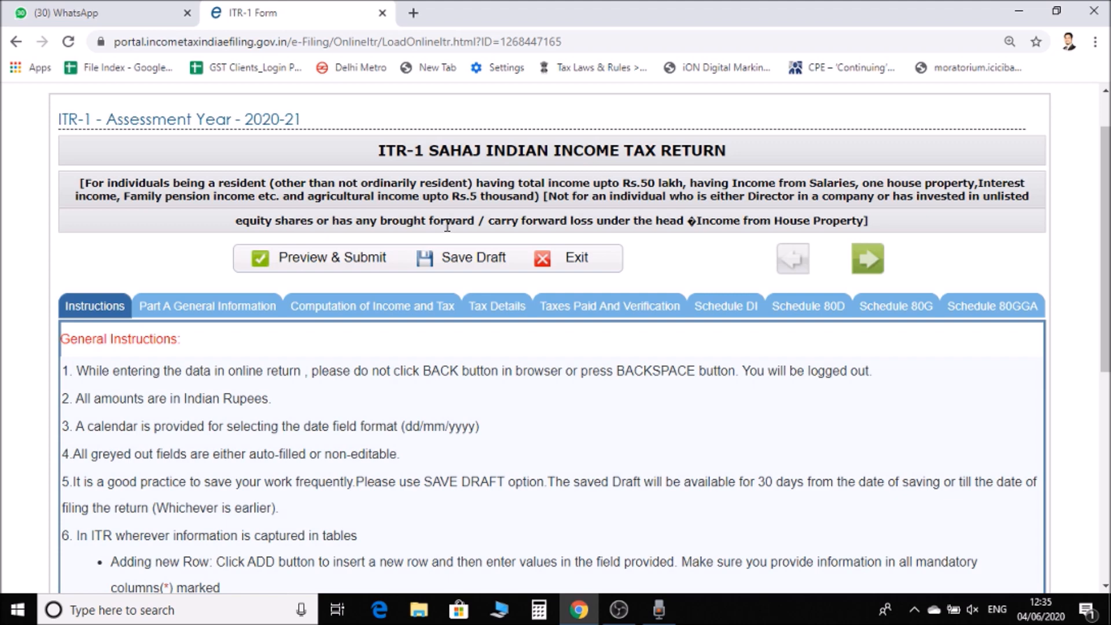
Read through the General Instructions for completing the online ITR-1 return.
scroll(2, 425, "down", 1)
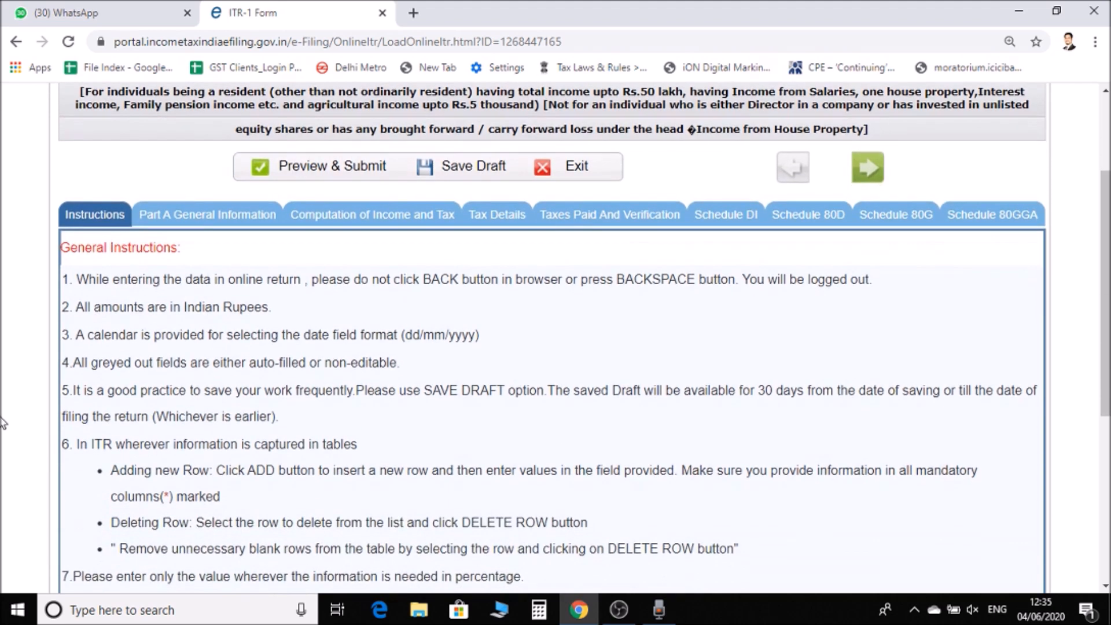
scroll(2, 425, "down", 2)
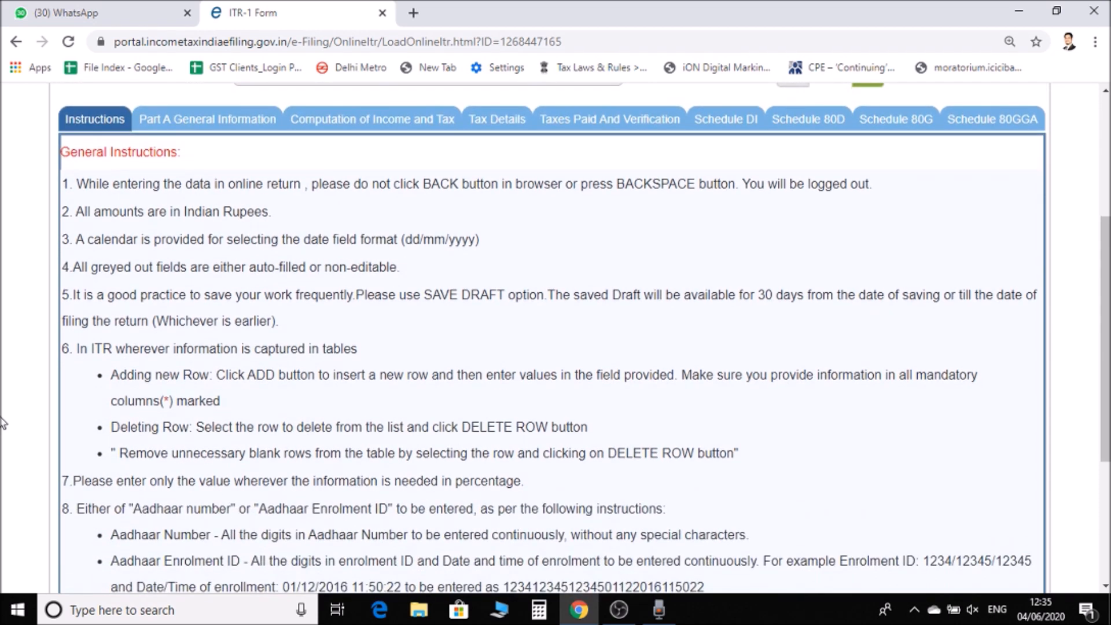
scroll(2, 426, "down", 1)
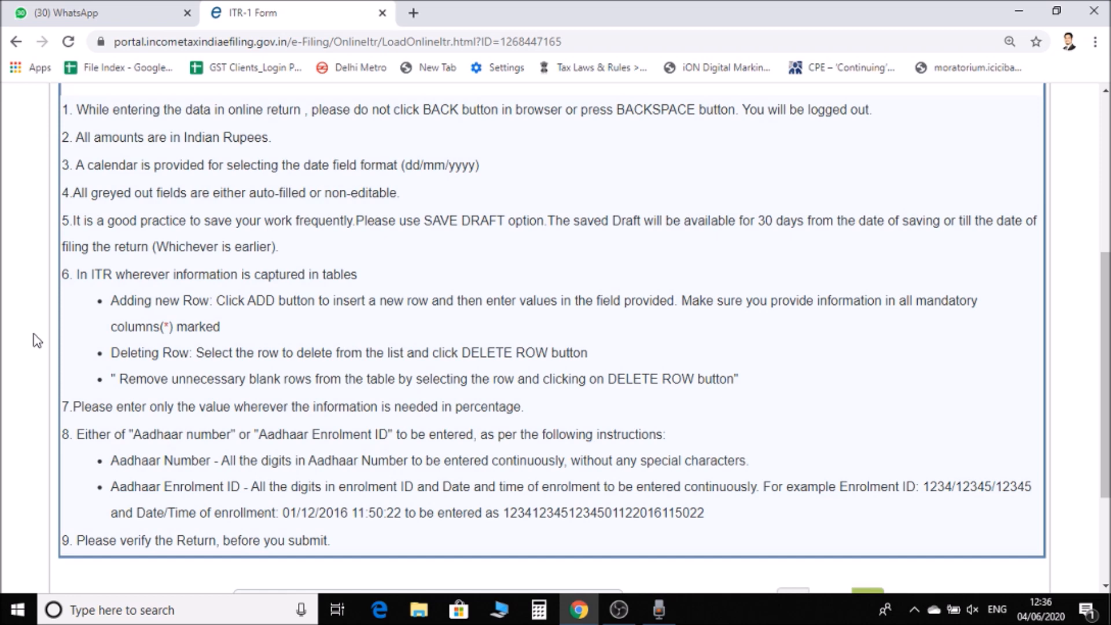
scroll(34, 340, "up", 1)
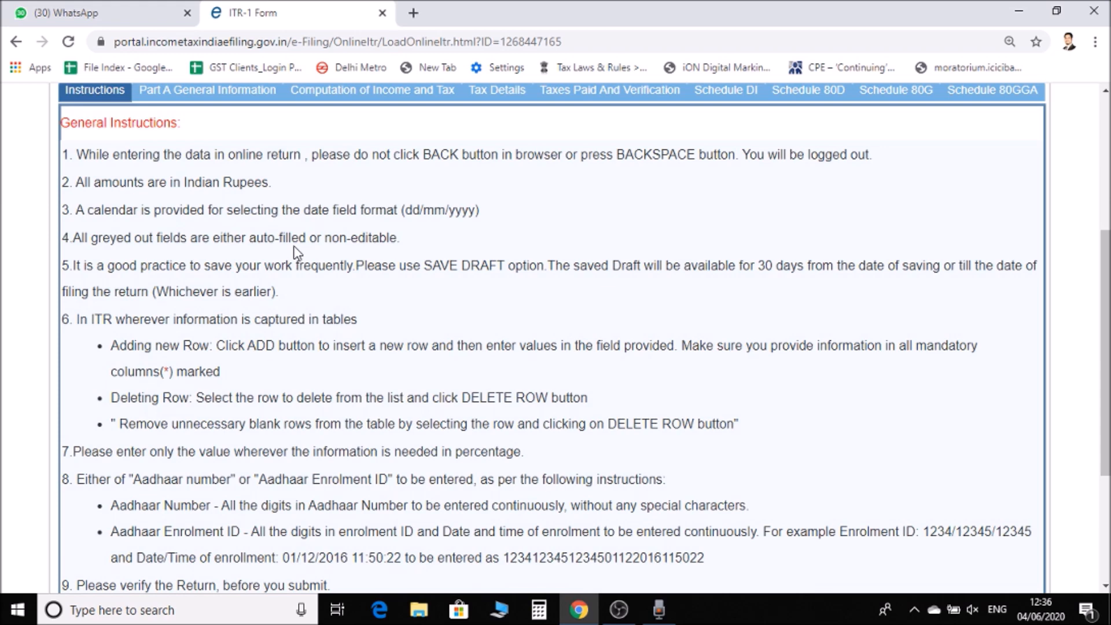
scroll(395, 323, "down", 1)
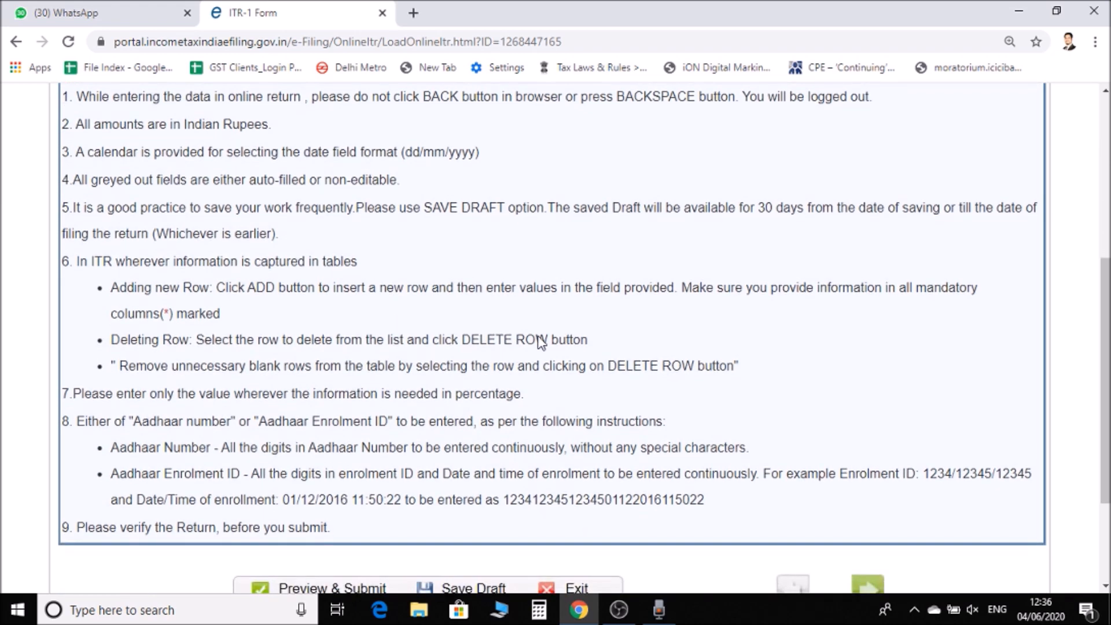
scroll(664, 414, "down", 1)
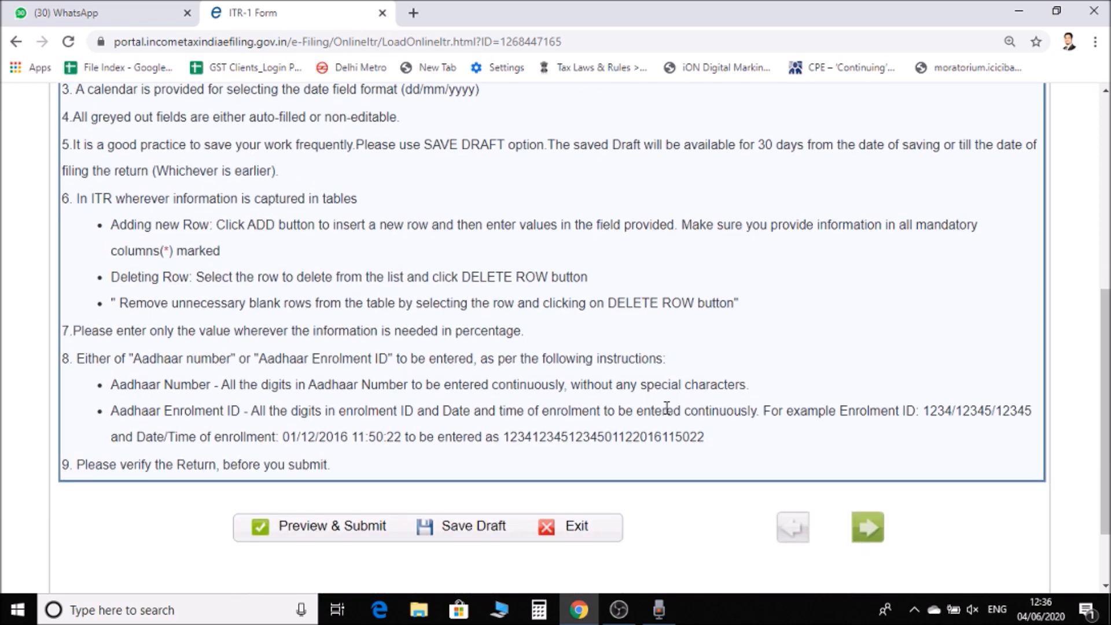
scroll(666, 408, "down", 1)
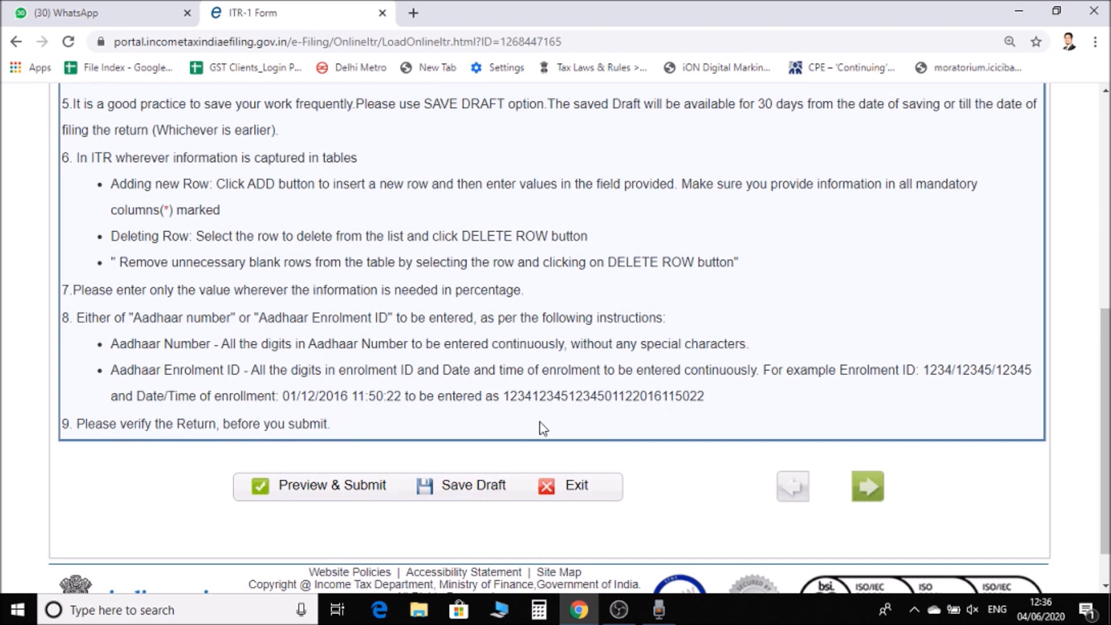
scroll(510, 313, "up", 2)
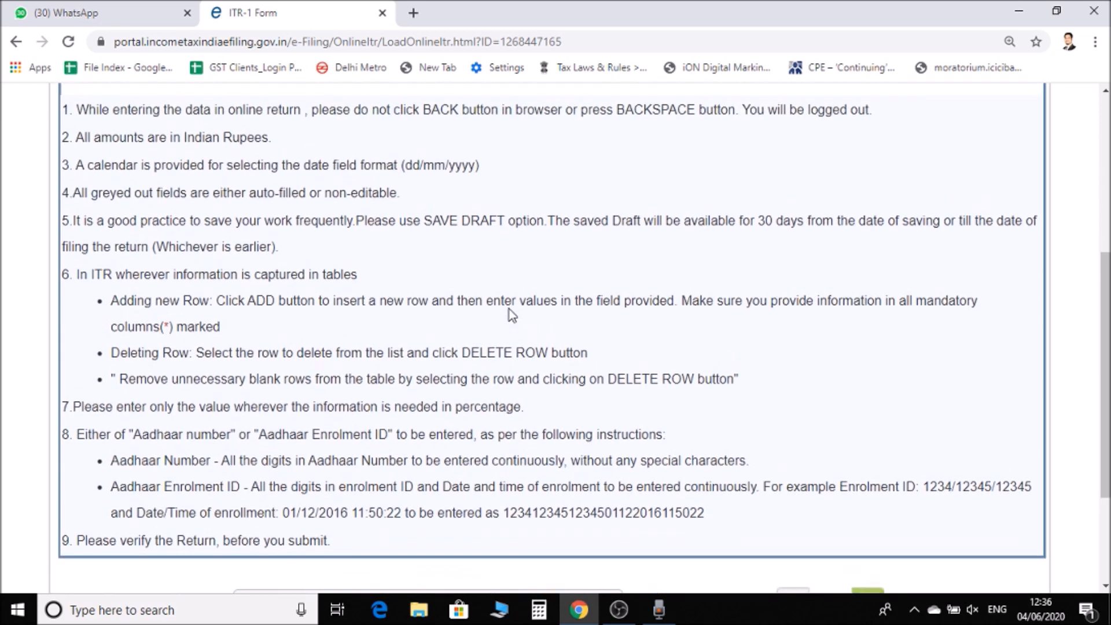
scroll(510, 312, "up", 2)
scroll(509, 312, "up", 1)
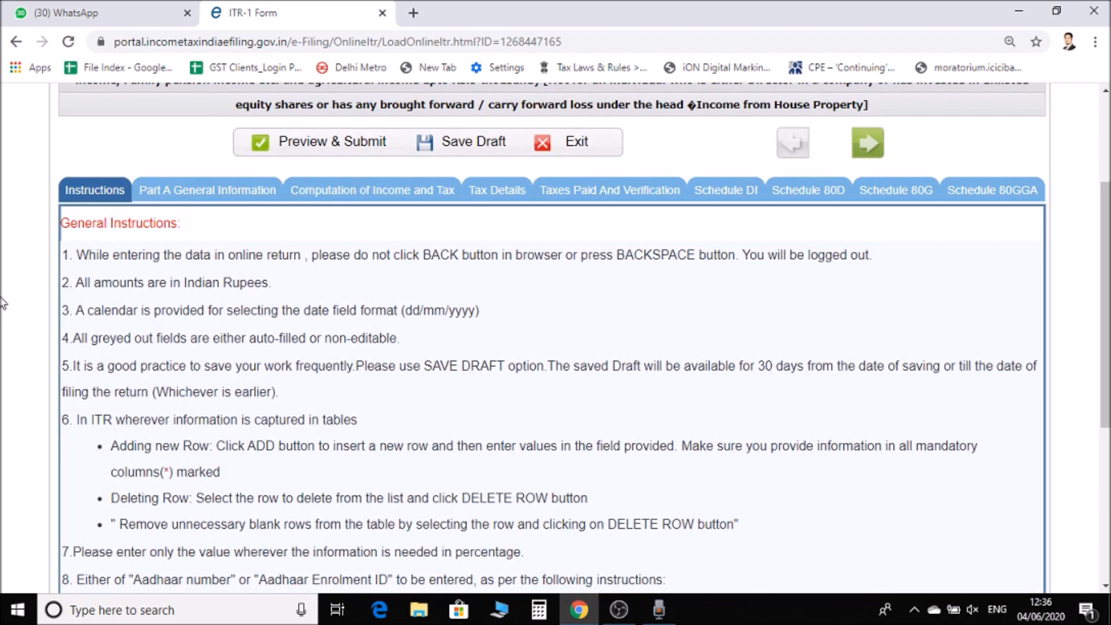
Open the Part A General Information section of the return and review the prefilled personal and address details.
left_click(218, 193)
scroll(500, 388, "down", 3)
scroll(502, 388, "down", 1)
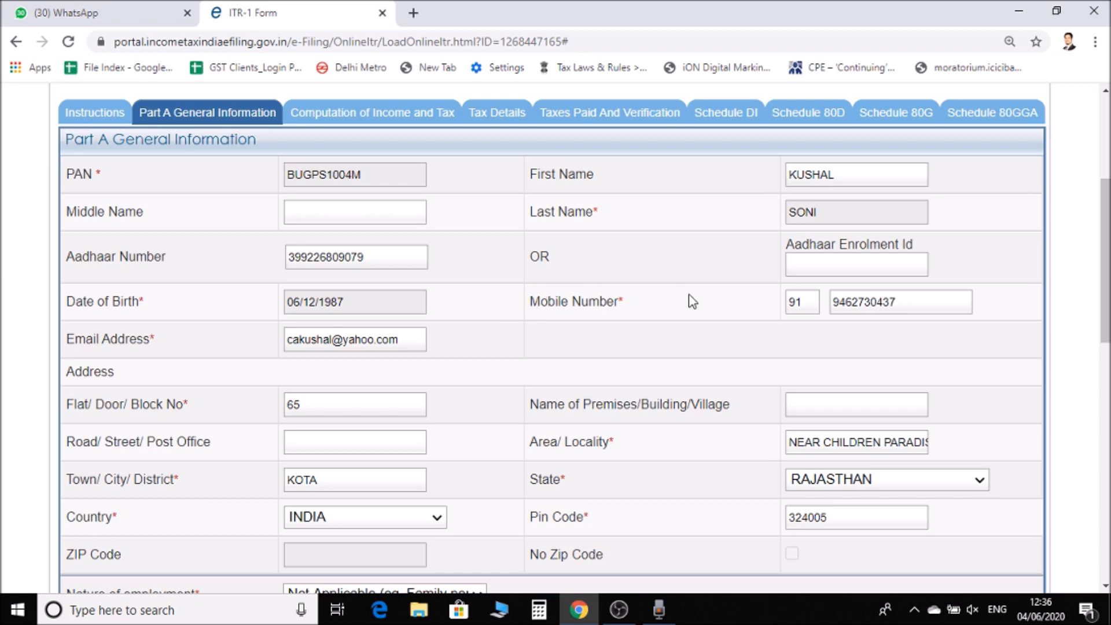
Set the nature of employment to Not Applicable (eg. Family pension etc).
left_click(392, 257)
left_click(443, 245)
scroll(443, 245, "down", 6)
left_click(382, 233)
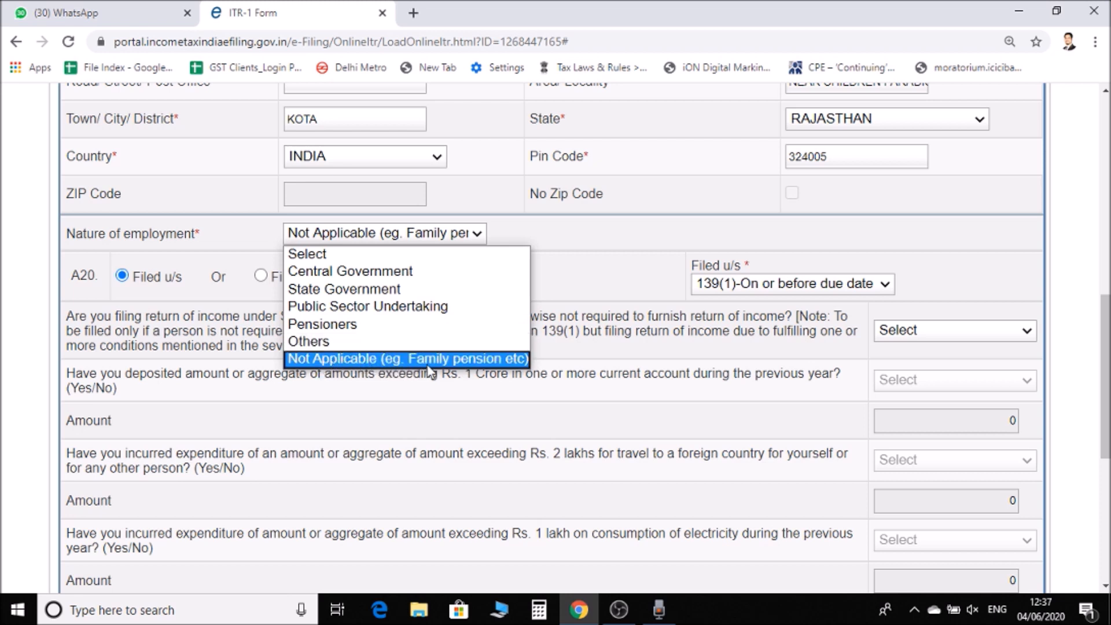
left_click(519, 359)
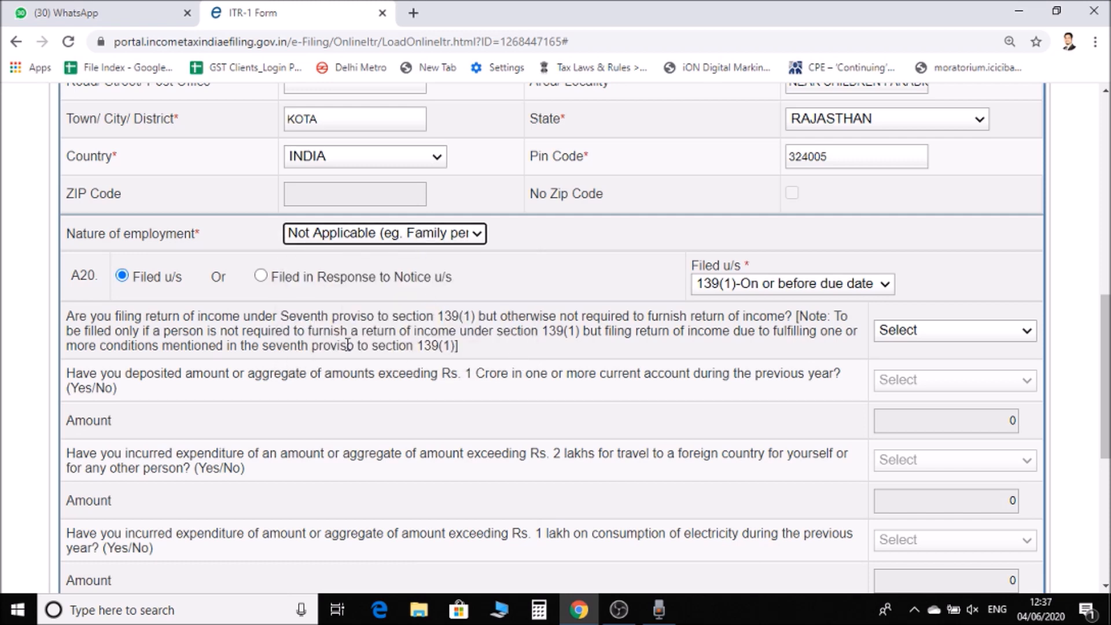
Set the Filed u/s section of the return to 119(2)(b)- after condonation of delay.
scroll(533, 343, "down", 1)
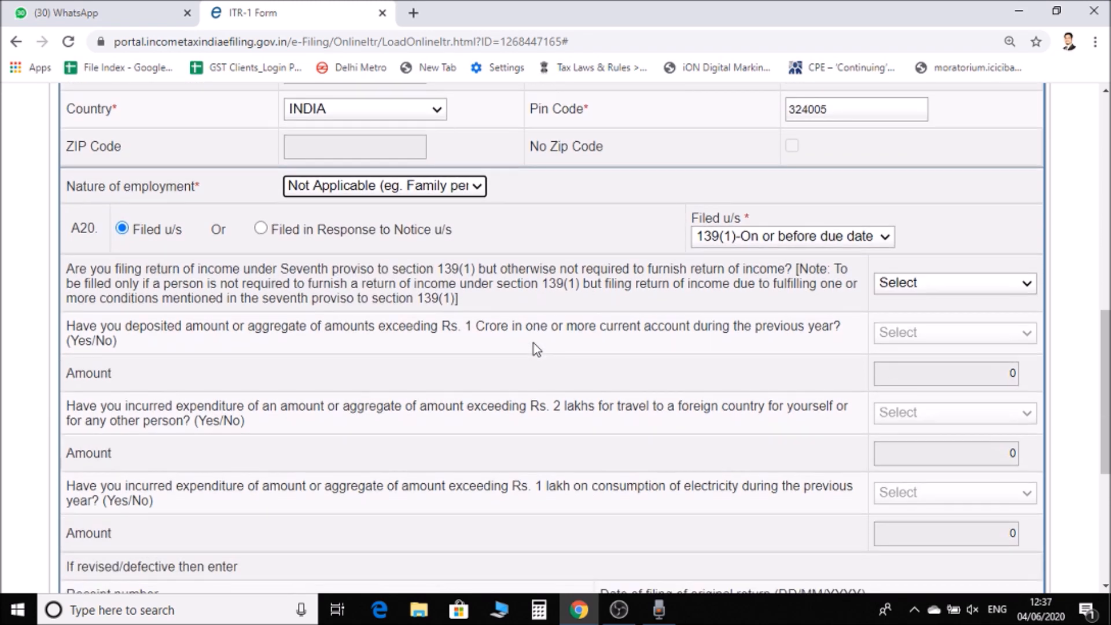
left_click(889, 240)
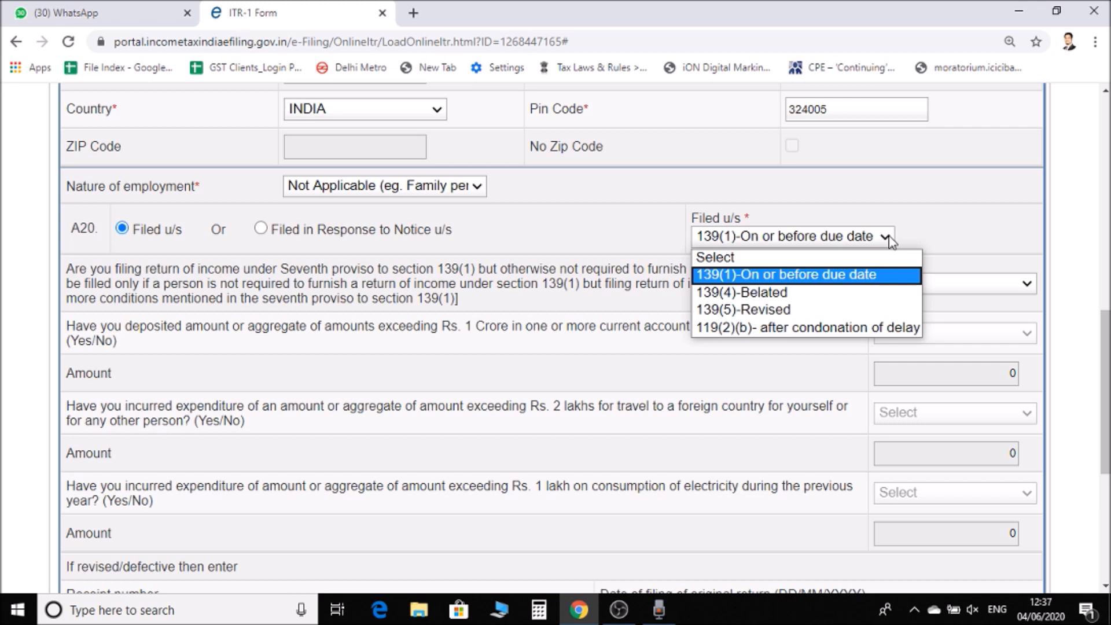
key("Down")
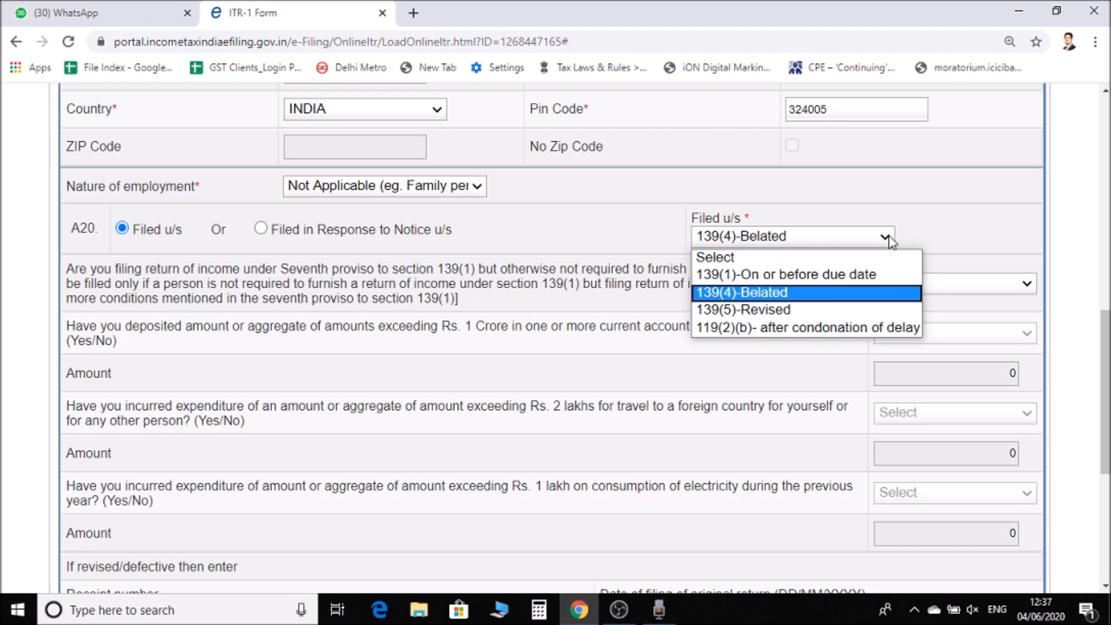
key("Down")
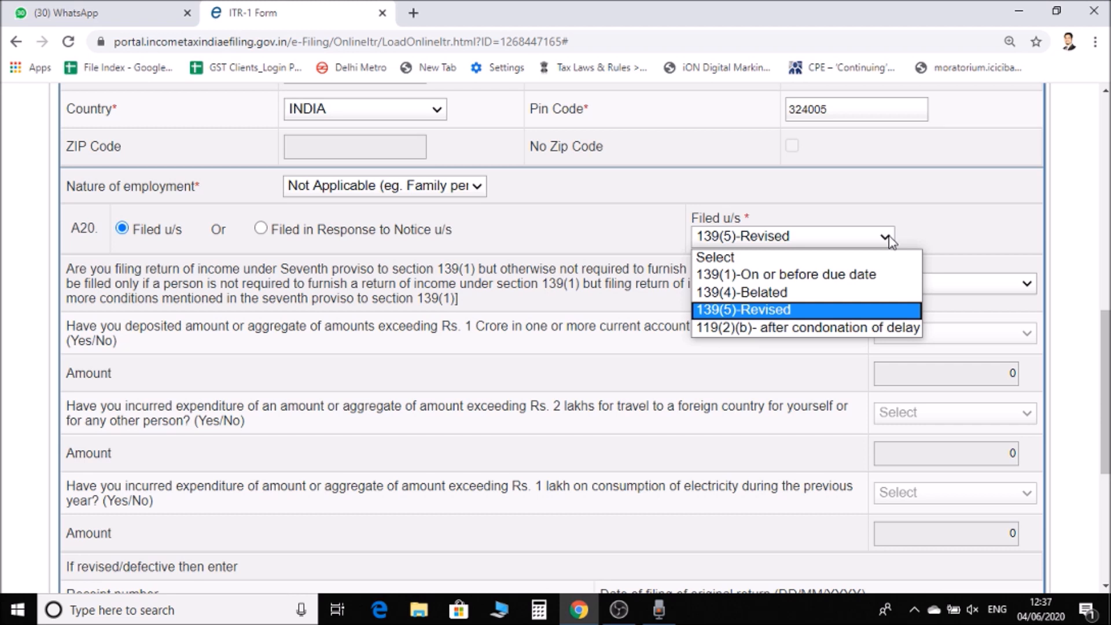
key("Down")
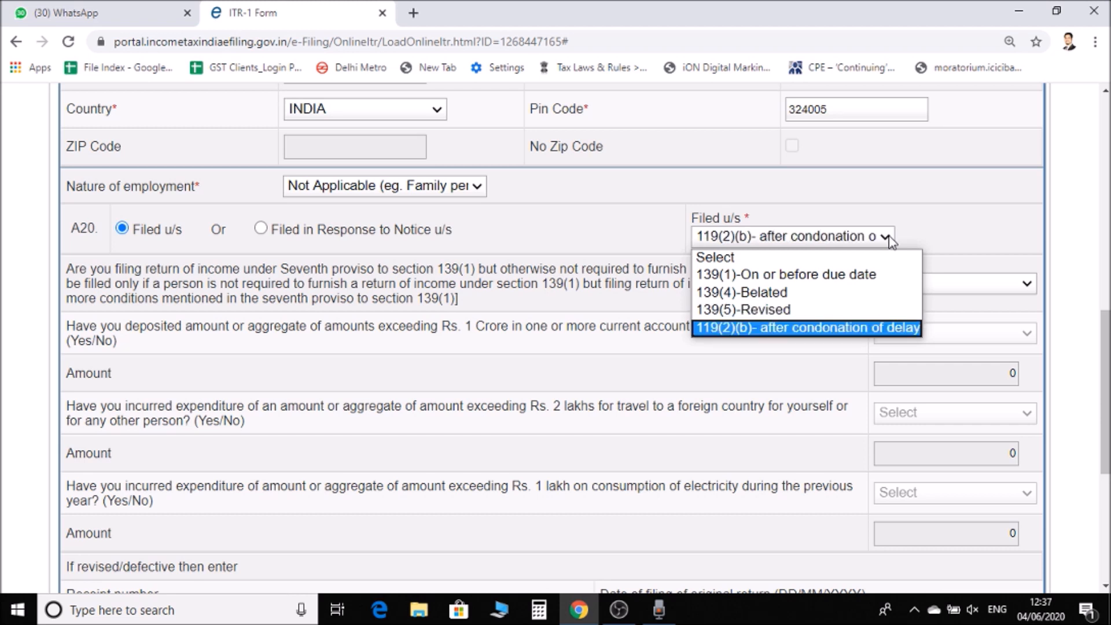
key("Up")
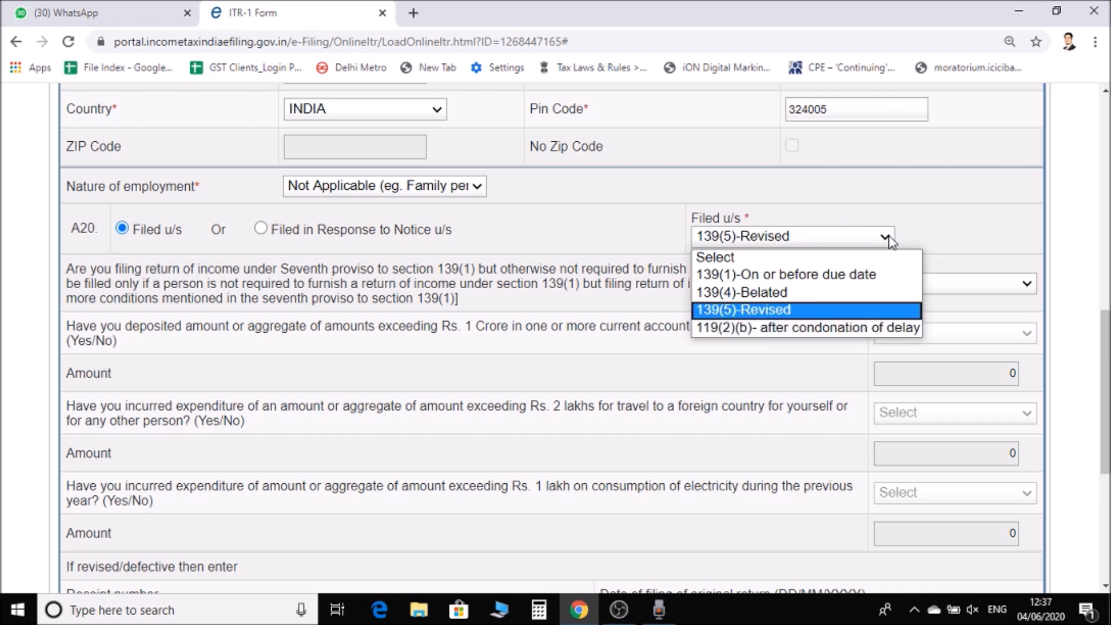
key("Down")
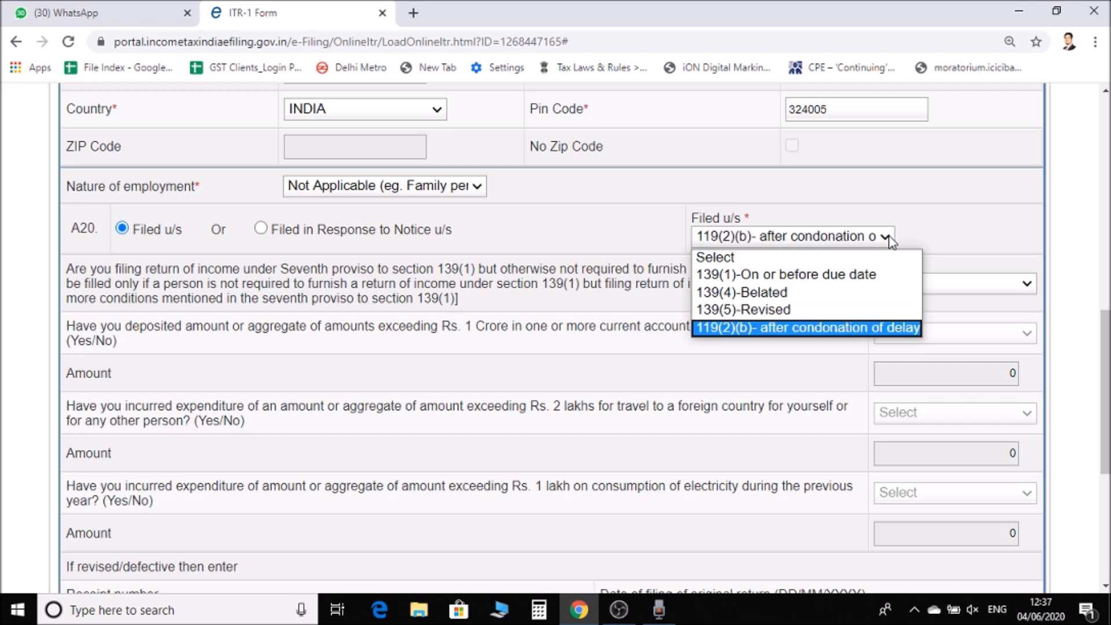
key("Return")
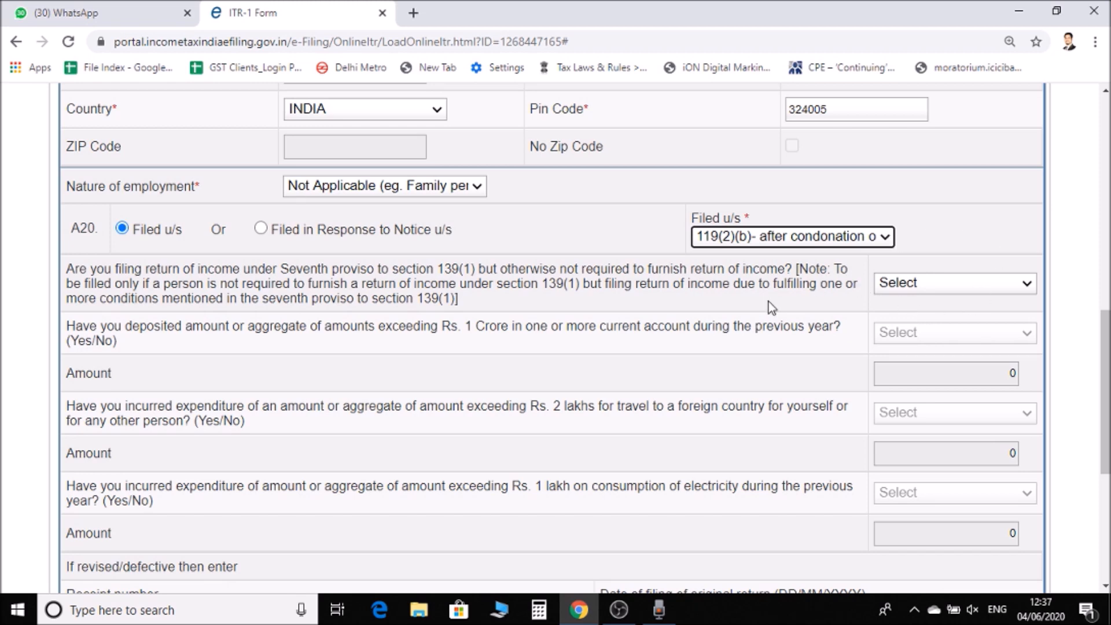
Answer YES to filing the return under the Seventh proviso to section 139(1).
scroll(769, 305, "down", 1)
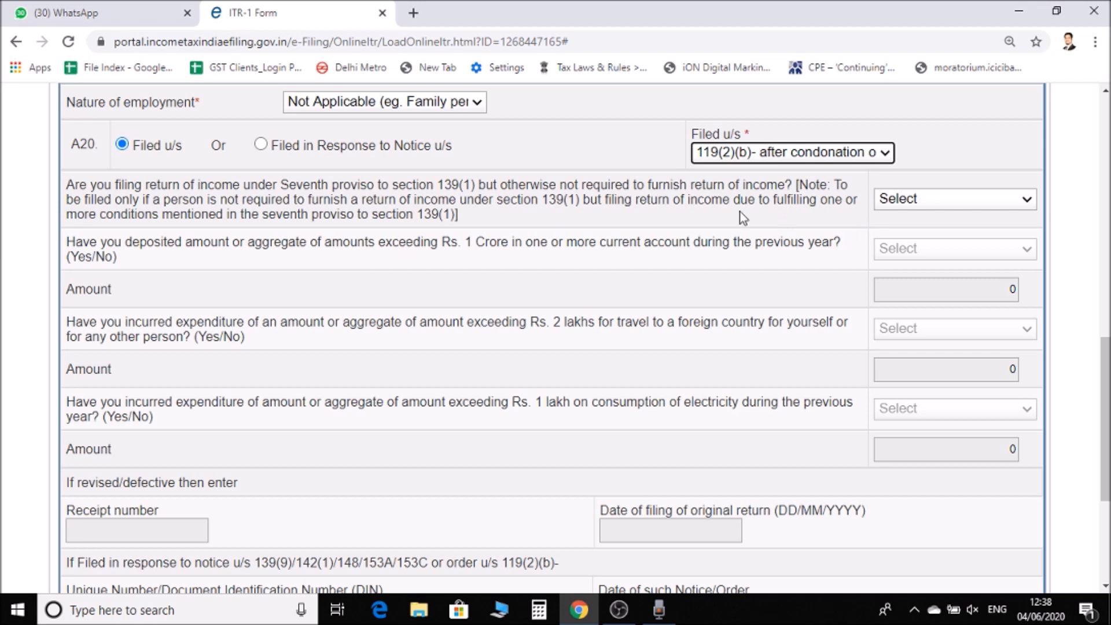
left_click(920, 199)
key("Down")
key("Return")
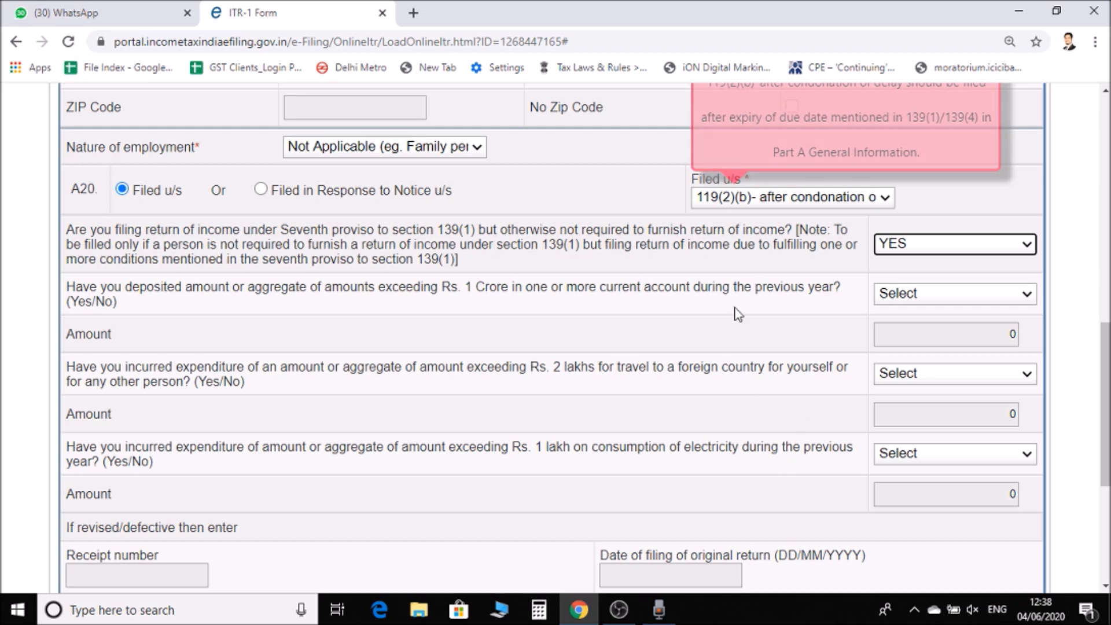
Answer YES to the question on current account deposits exceeding Rs. 1 Crore and dismiss the save reminder.
scroll(733, 404, "down", 2)
scroll(733, 404, "down", 1)
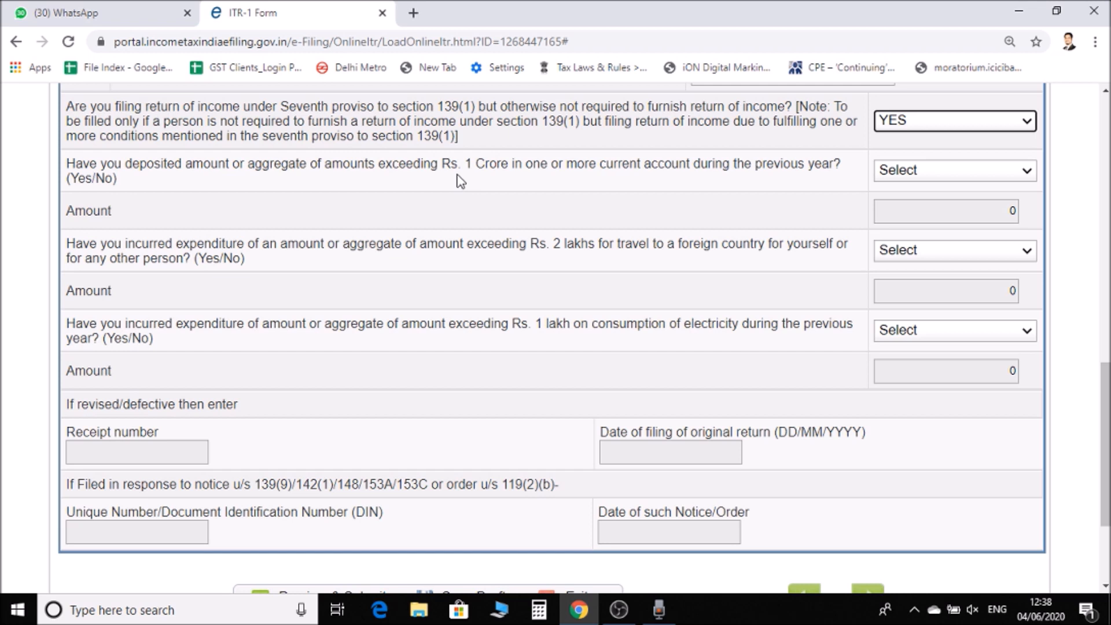
left_click(939, 173)
key("Down")
key("Return")
left_click(981, 210)
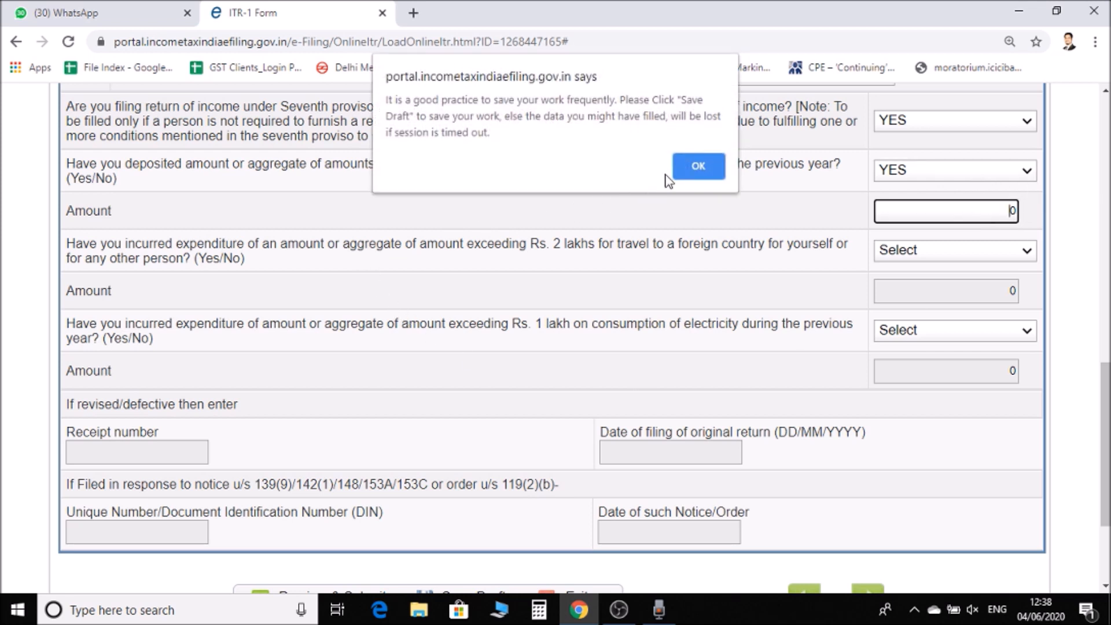
left_click(698, 167)
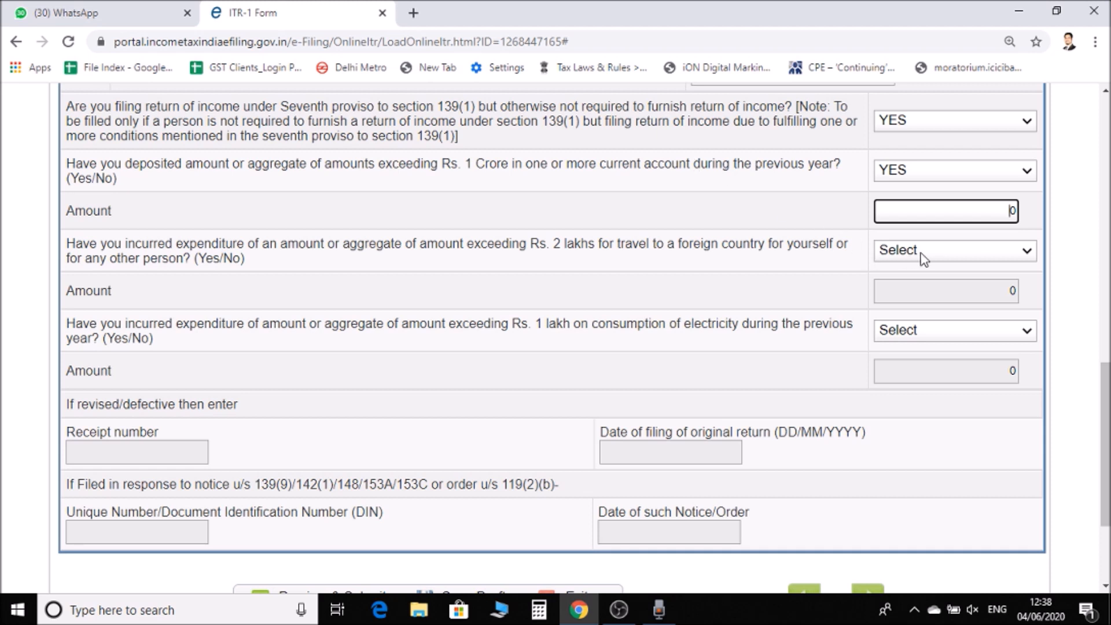
Answer YES to the questions on foreign travel expenditure above Rs. 2 lakhs and electricity expenditure above Rs. 1 lakh.
left_click(921, 257)
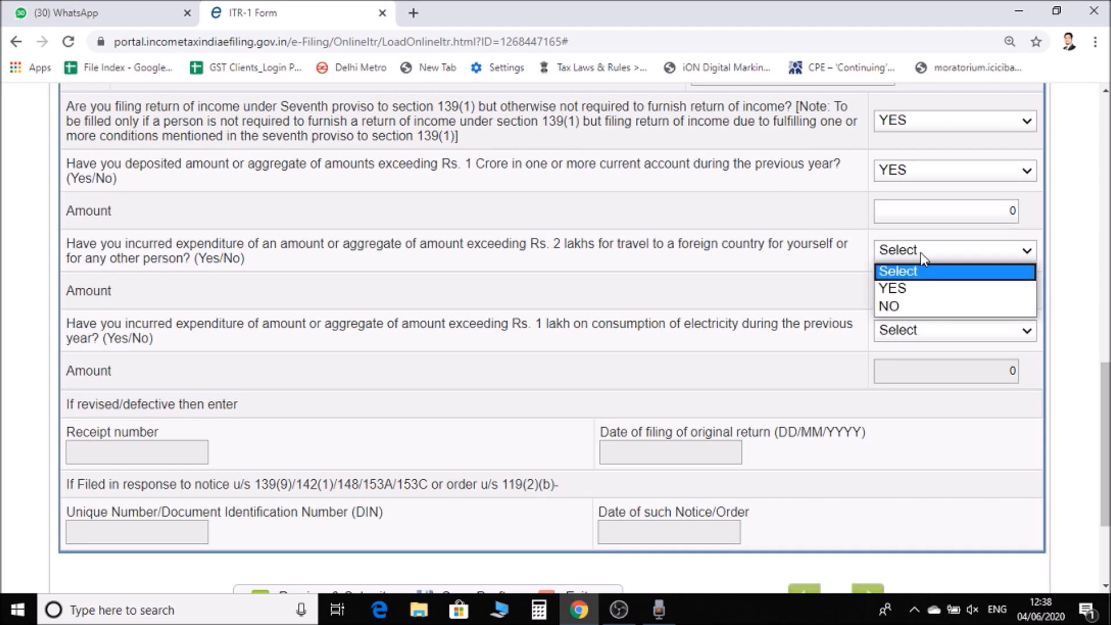
left_click(889, 287)
left_click(923, 290)
left_click(599, 340)
left_click(961, 333)
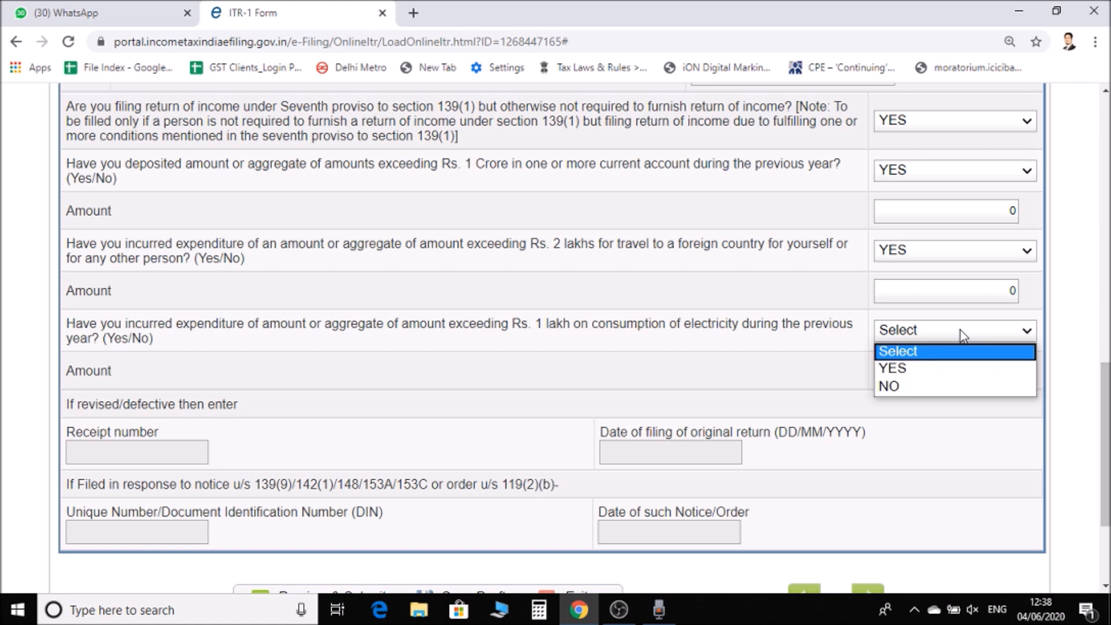
left_click(908, 365)
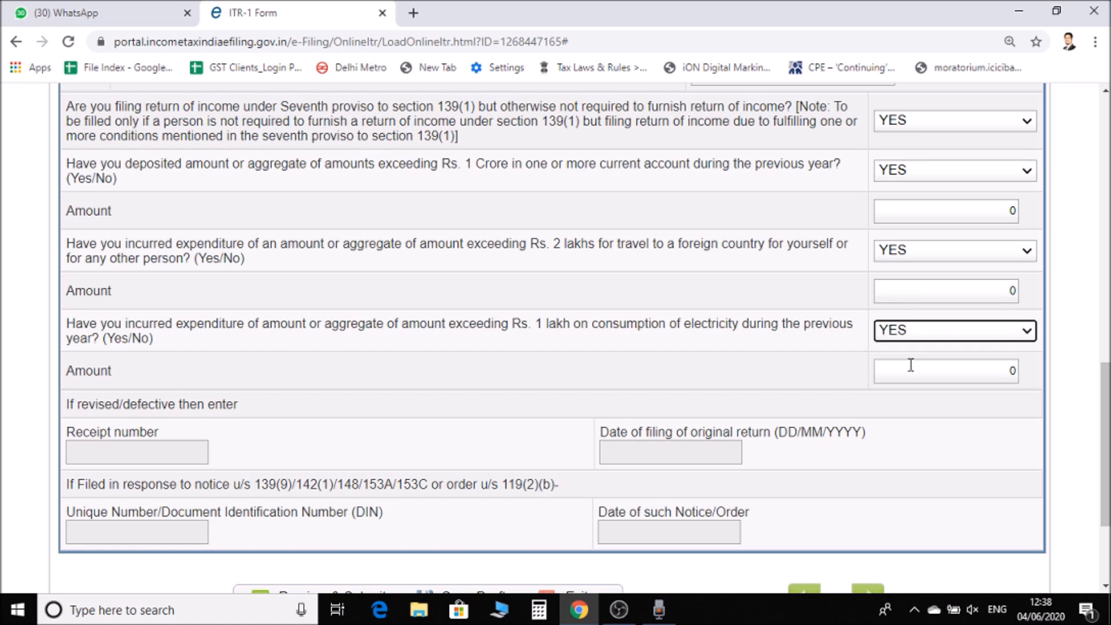
left_click(927, 372)
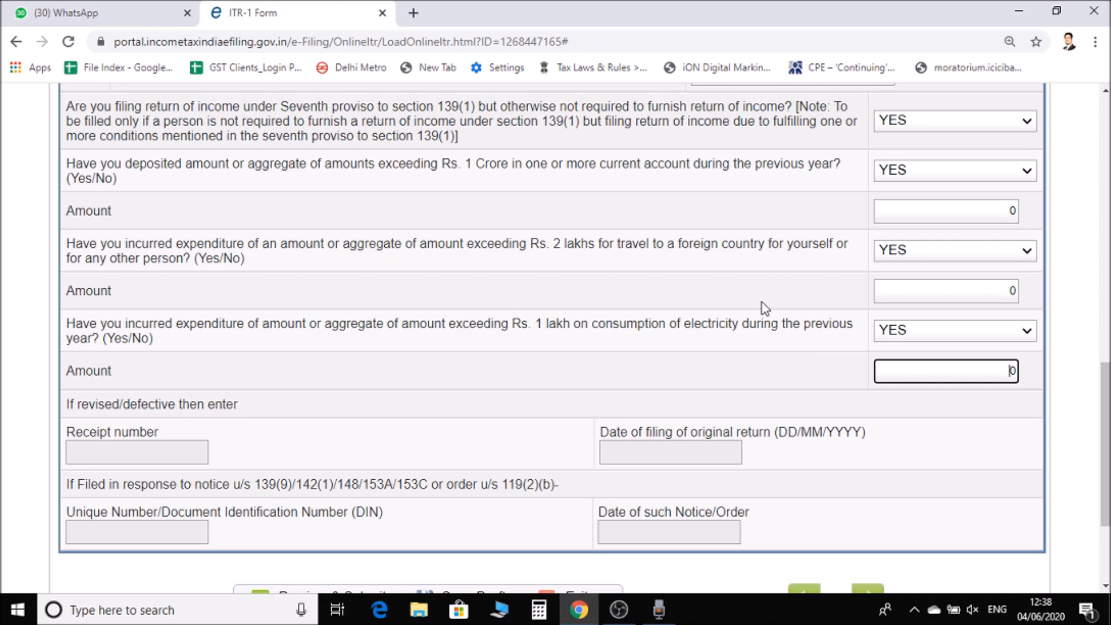
Check the remaining Part A filing fields and open the Computation of Income and Tax section.
scroll(764, 308, "up", 1)
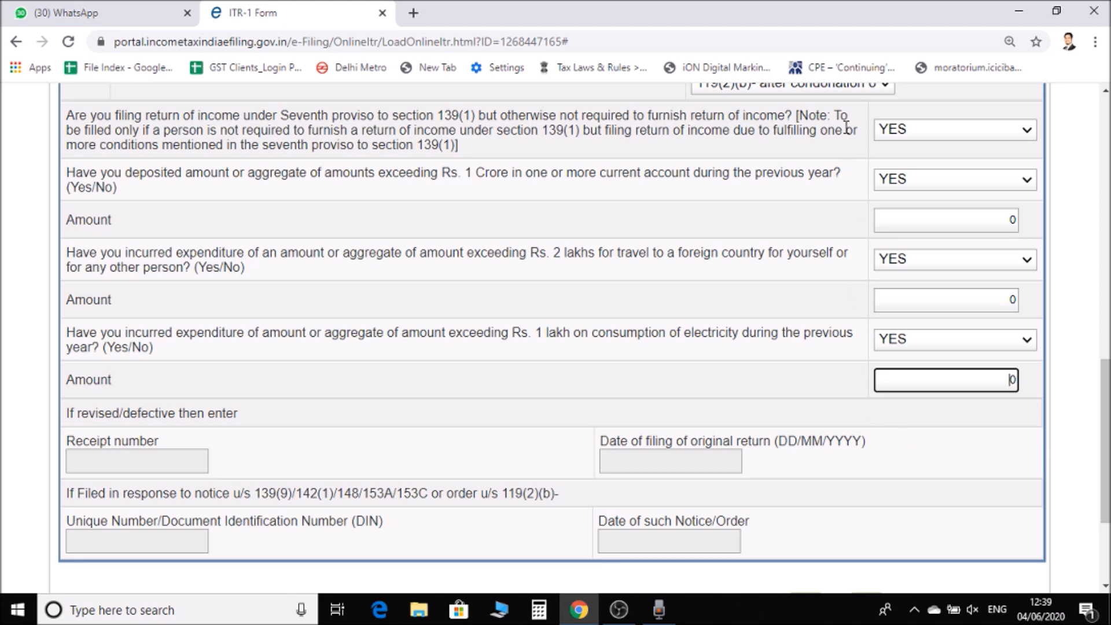
scroll(712, 371, "down", 1)
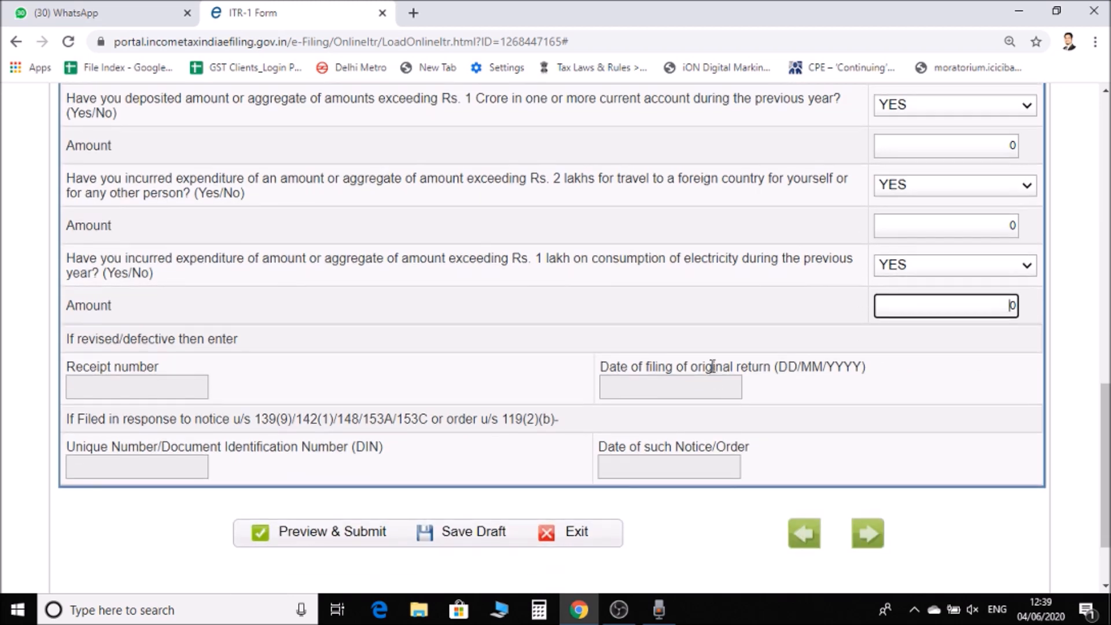
scroll(712, 366, "up", 15)
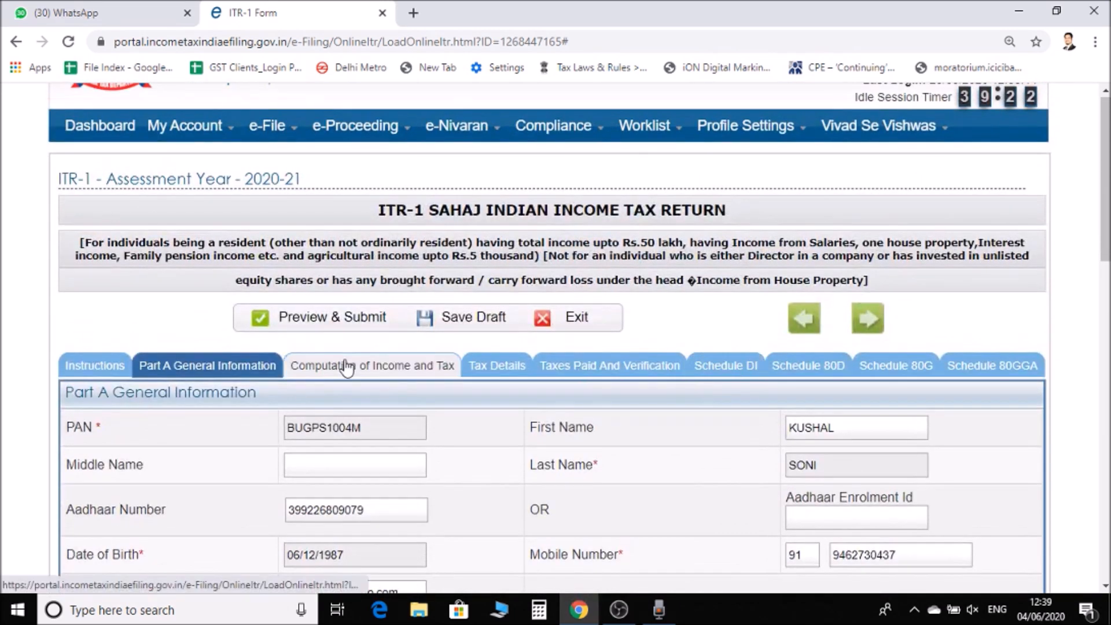
left_click(346, 366)
scroll(521, 408, "down", 5)
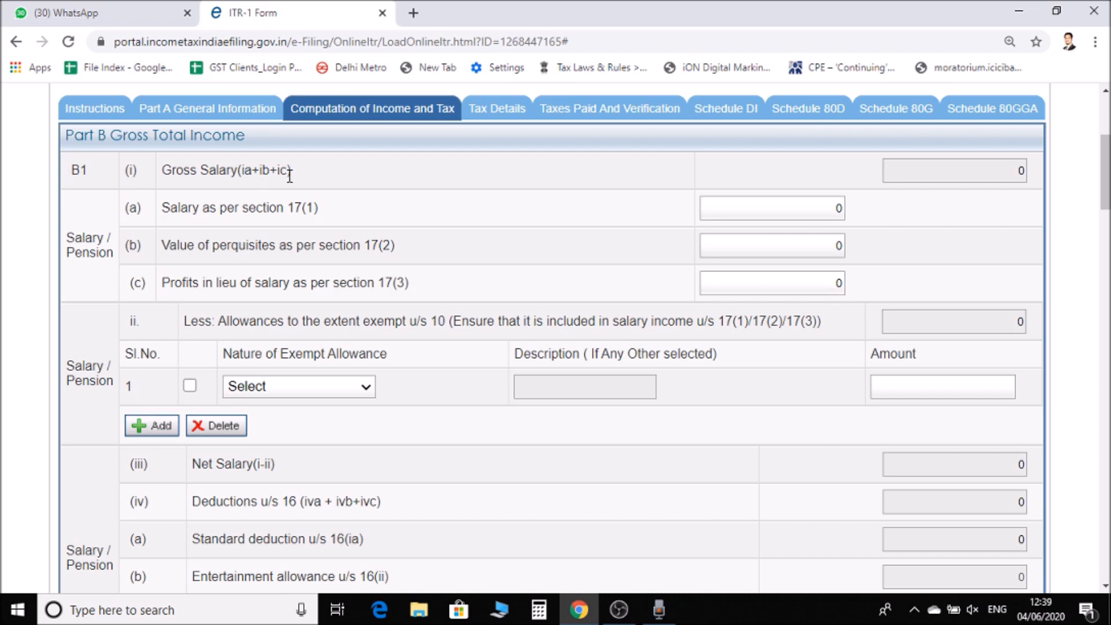
Set the nature of the first exempt allowance under Salary / Pension to Any Other.
scroll(315, 182, "down", 1)
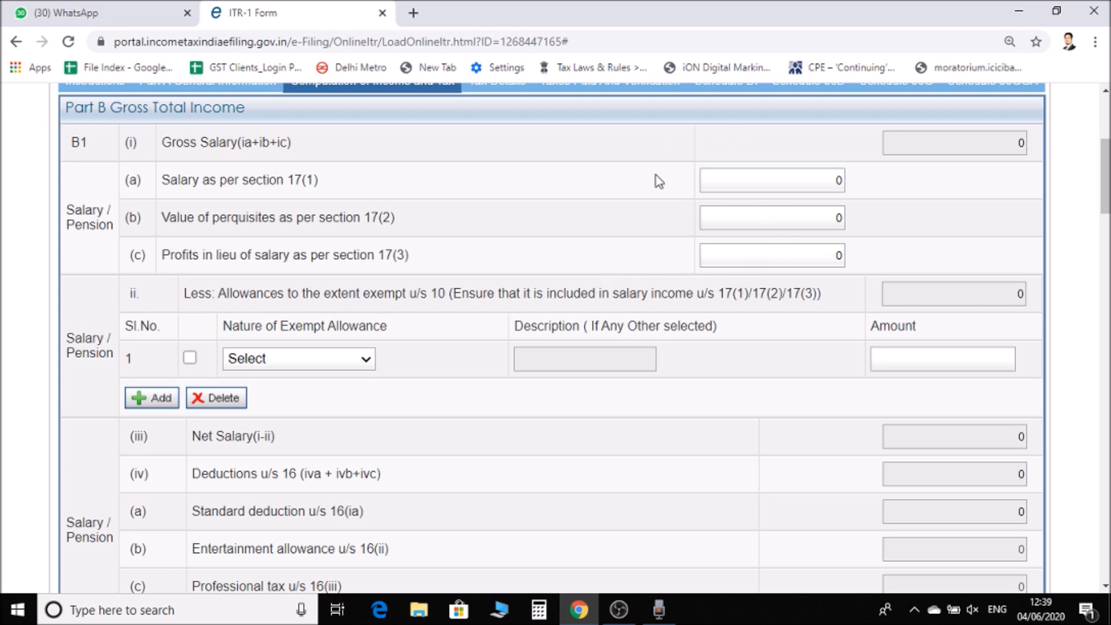
scroll(544, 245, "down", 2)
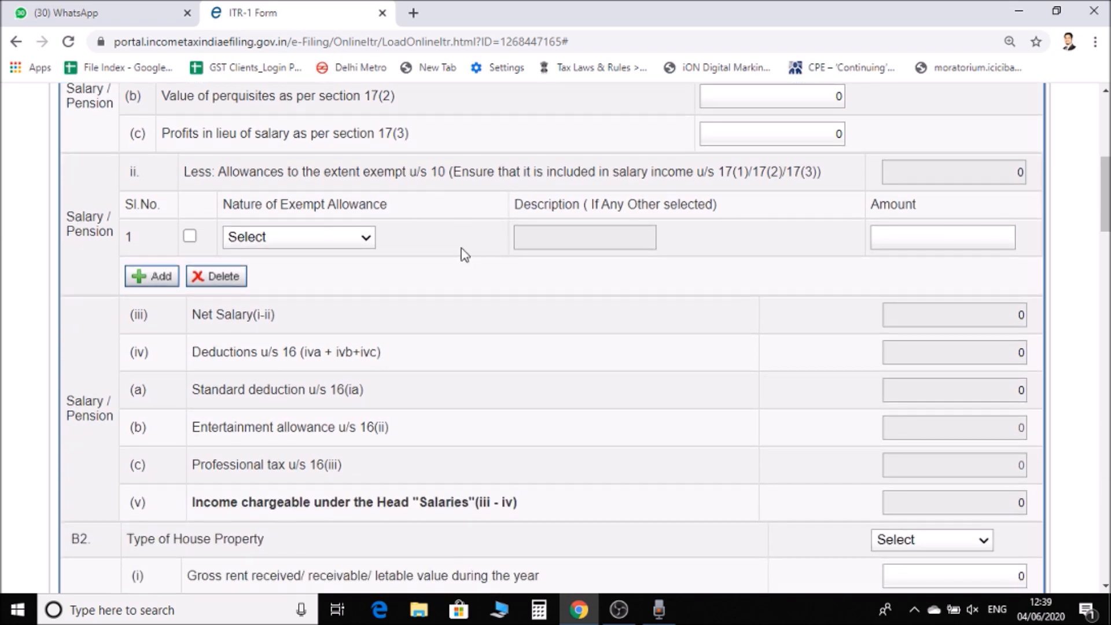
left_click(366, 237)
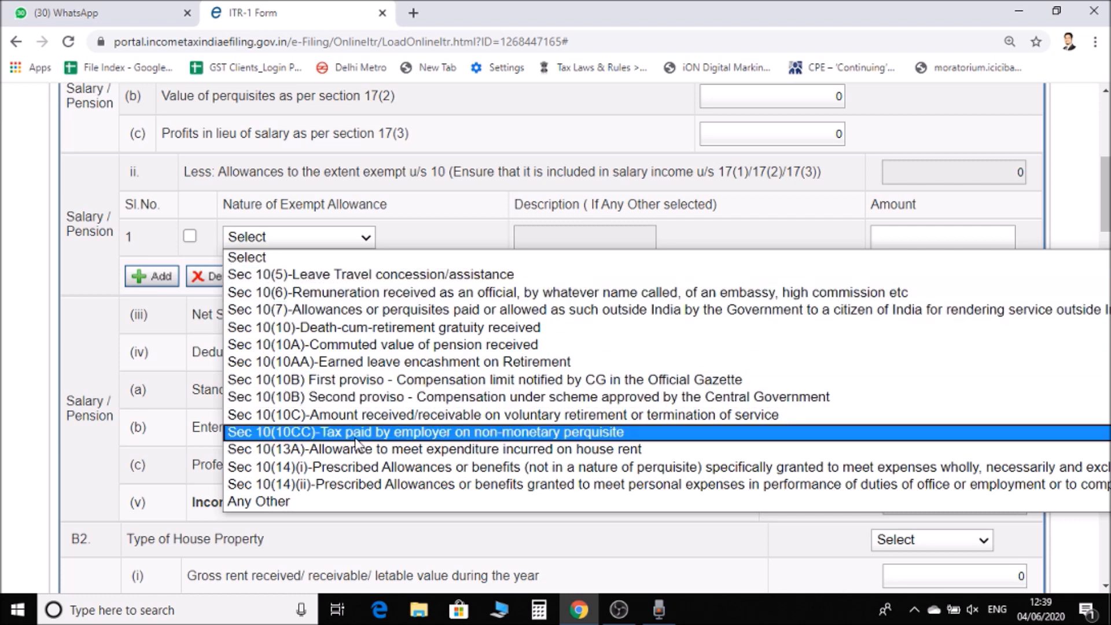
left_click(323, 501)
left_click(571, 235)
left_click(911, 235)
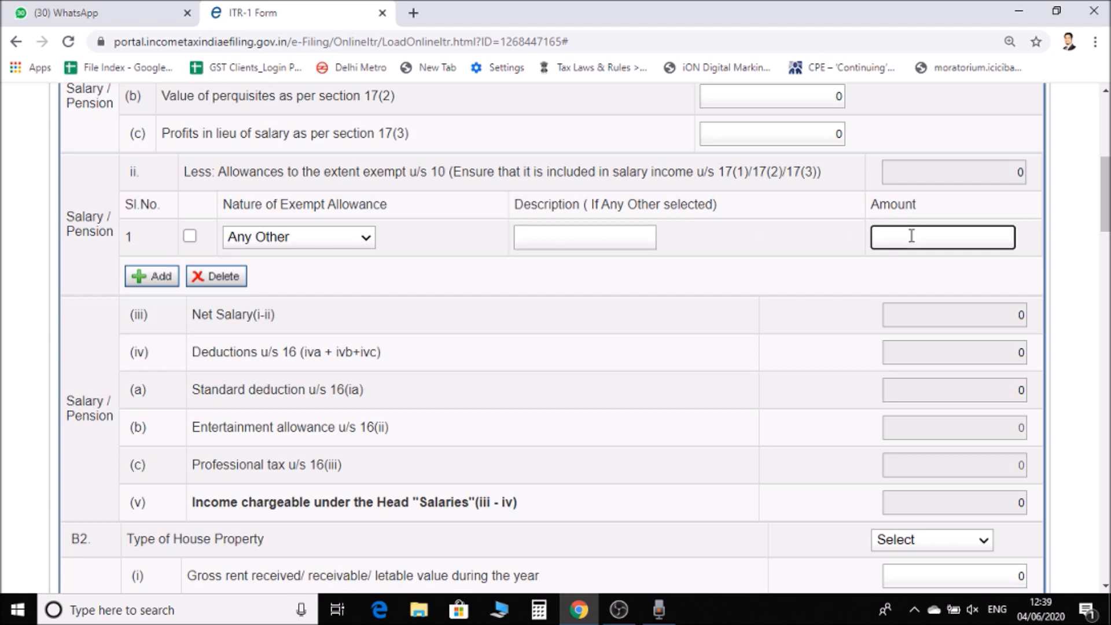
Review the salary deductions, the house property types and fields, and the Income from Other Sources entries in Part B.
scroll(720, 354, "down", 1)
scroll(721, 354, "up", 3)
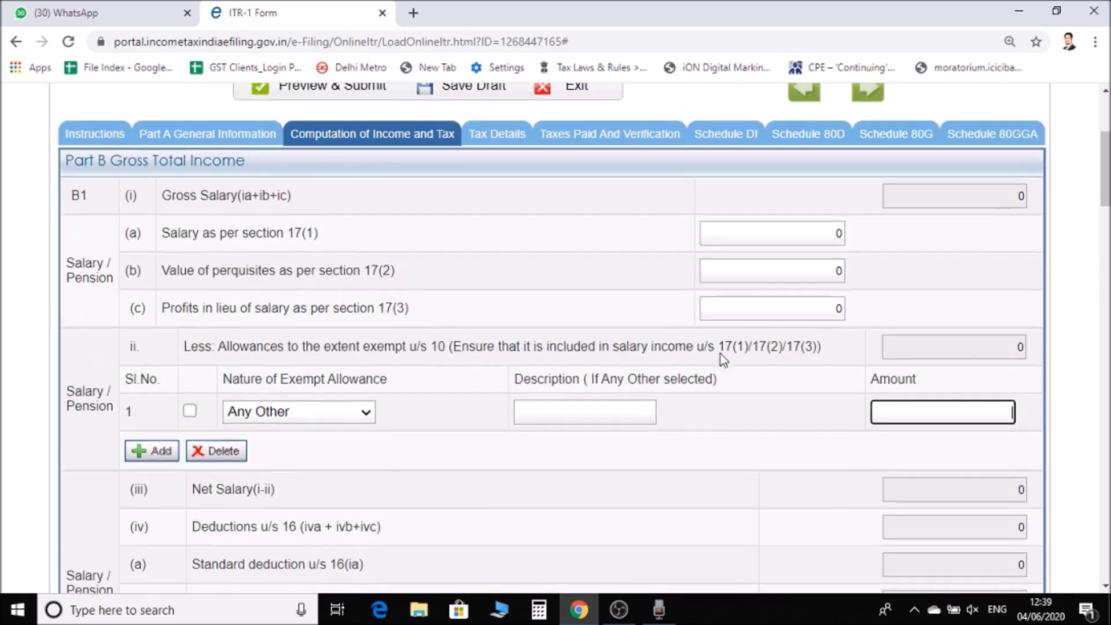
scroll(721, 352, "down", 4)
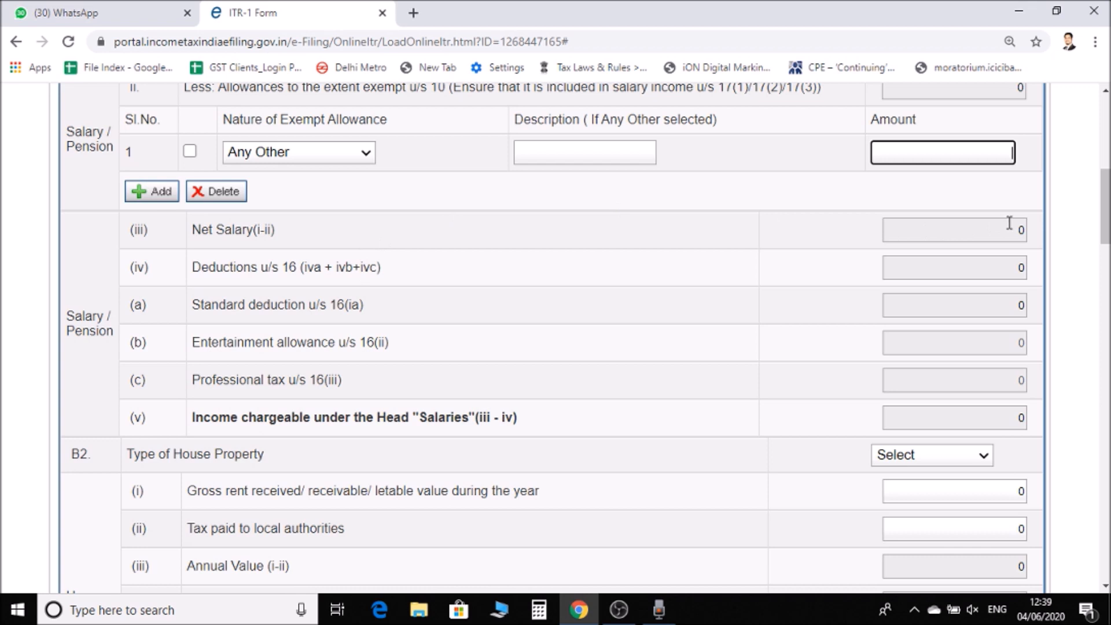
scroll(593, 291, "down", 1)
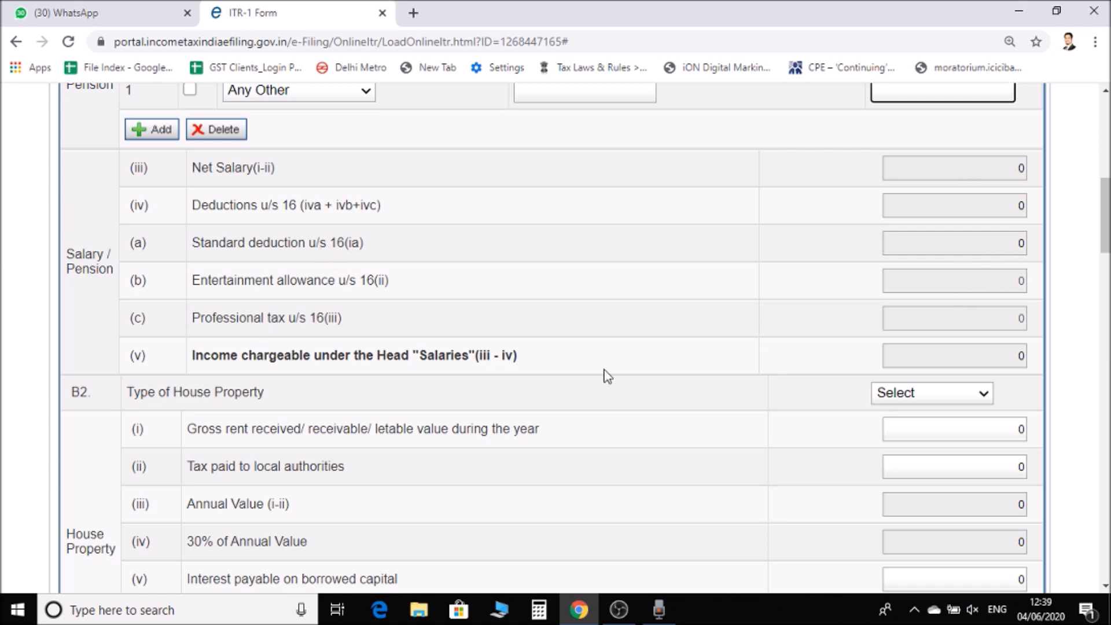
scroll(602, 375, "down", 3)
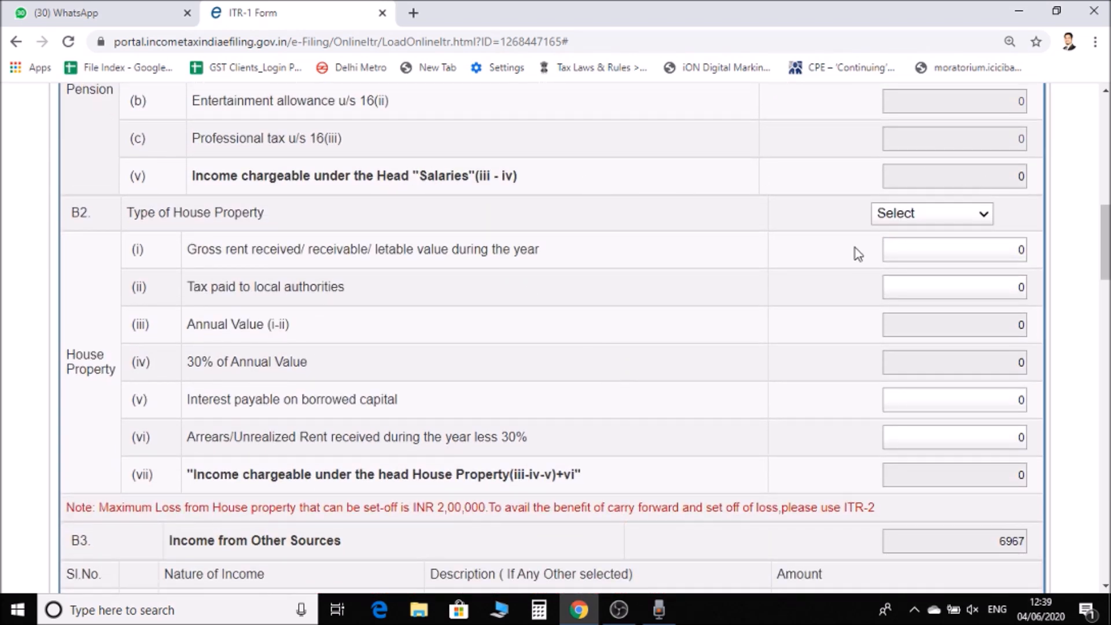
scroll(773, 305, "down", 1)
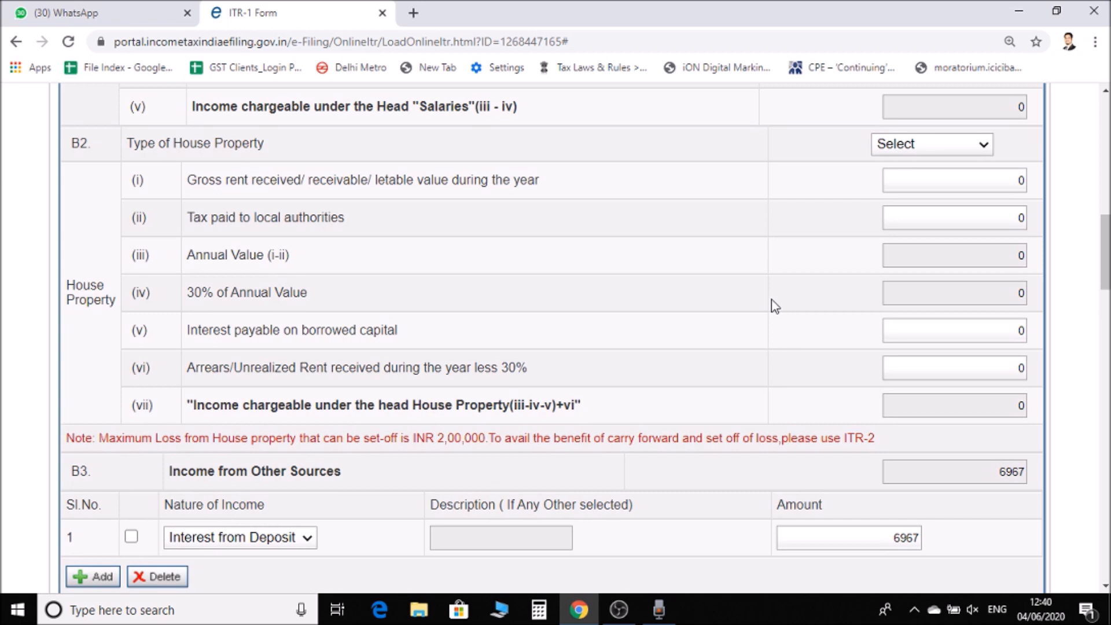
left_click(963, 145)
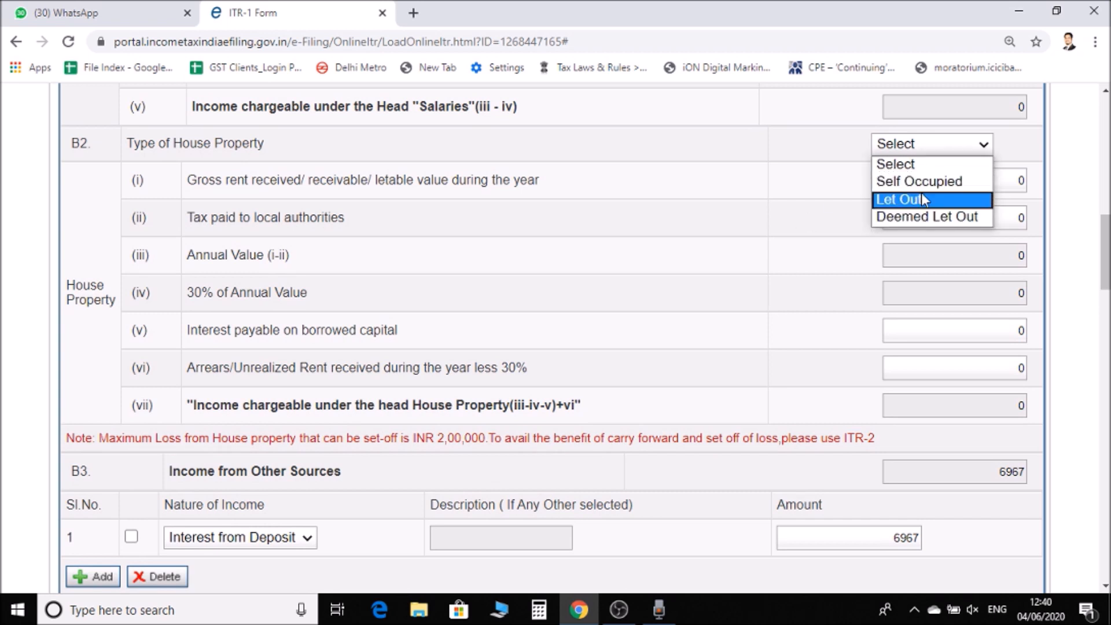
left_click(737, 240)
scroll(738, 242, "down", 1)
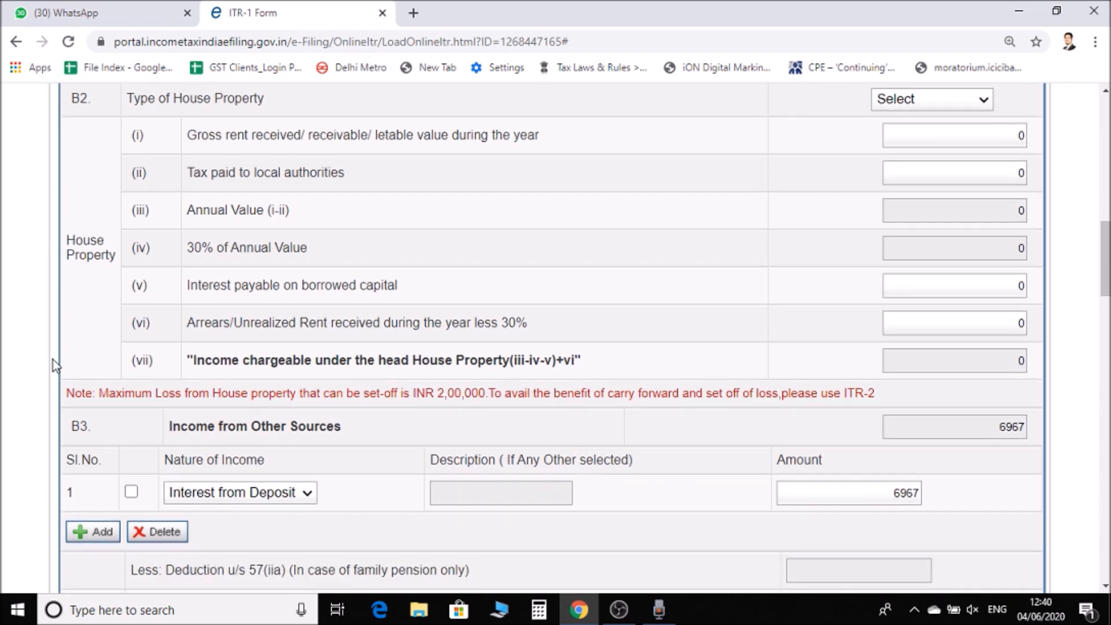
scroll(108, 359, "down", 1)
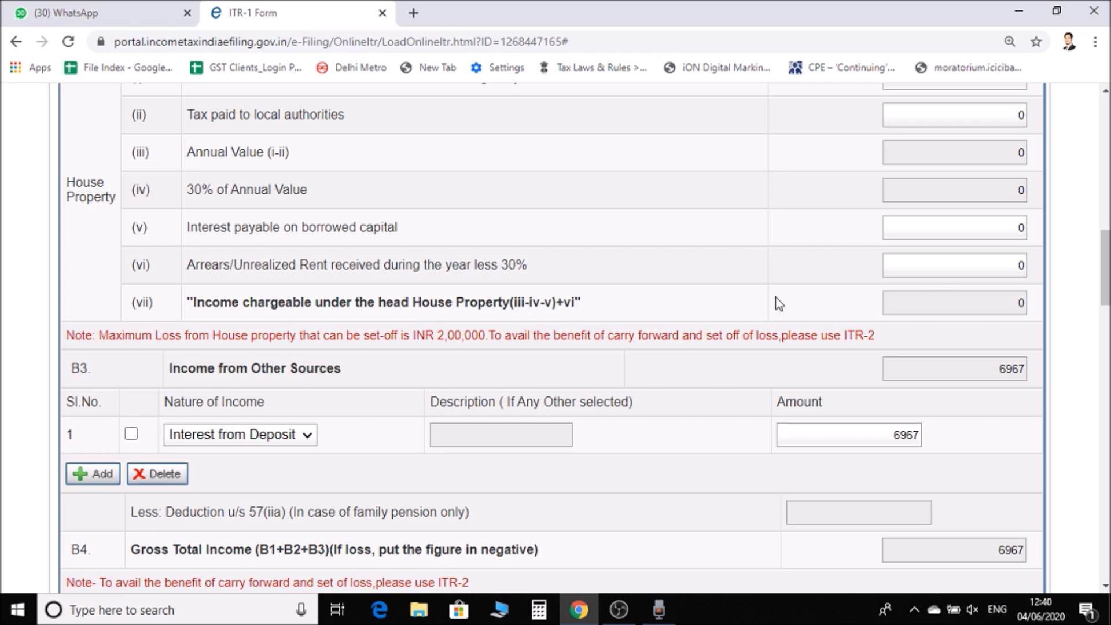
Set the nature of income in the first Income from Other Sources row to Any Other.
scroll(776, 300, "down", 1)
scroll(775, 297, "down", 1)
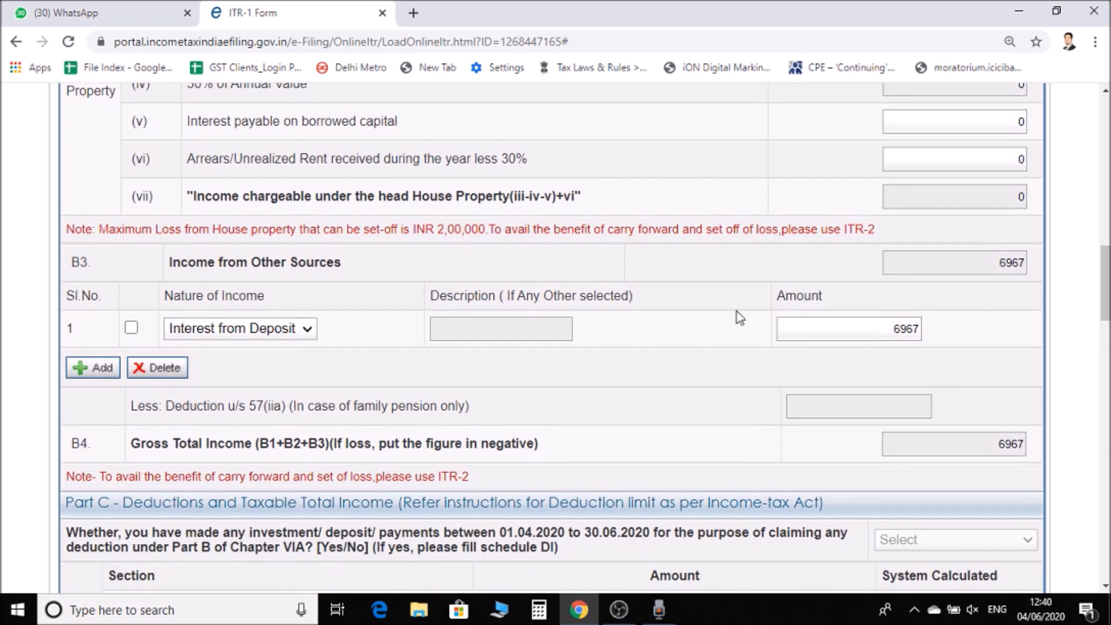
left_click(304, 331)
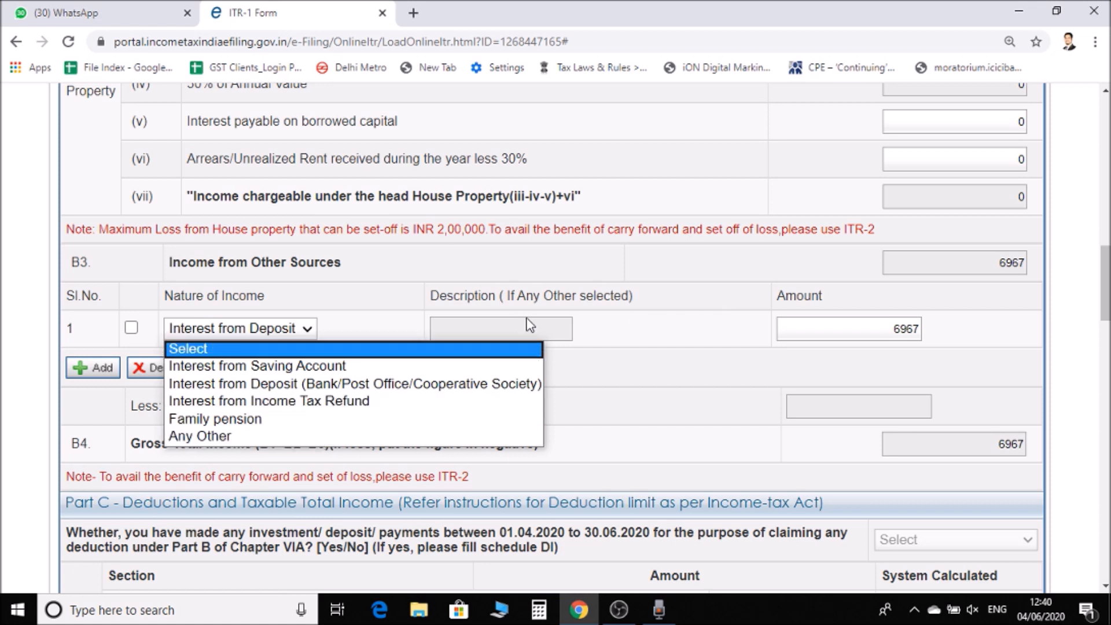
left_click(277, 441)
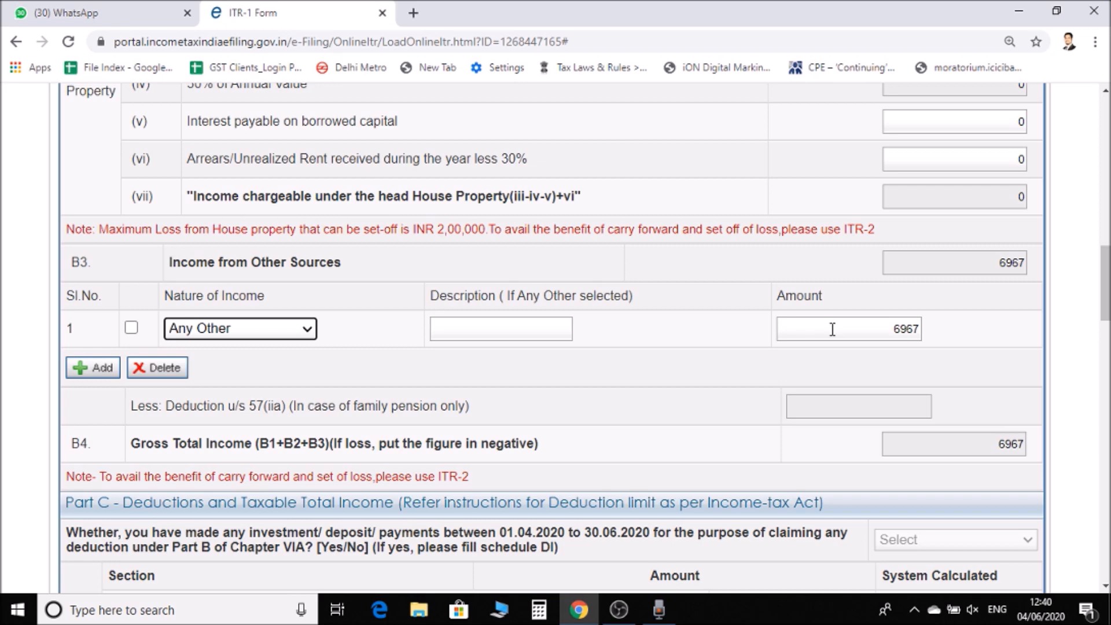
Review the Part C deduction sections from 80C to 80U, along with the total deductions and total income fields.
scroll(756, 427, "down", 2)
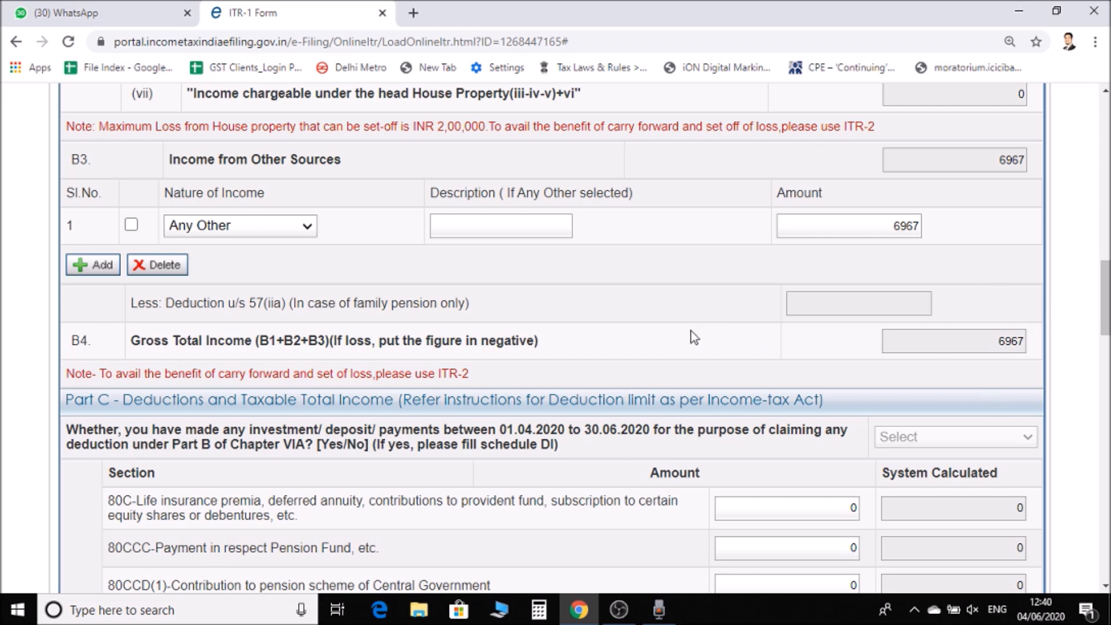
scroll(691, 332, "down", 4)
scroll(691, 331, "down", 1)
scroll(691, 331, "up", 1)
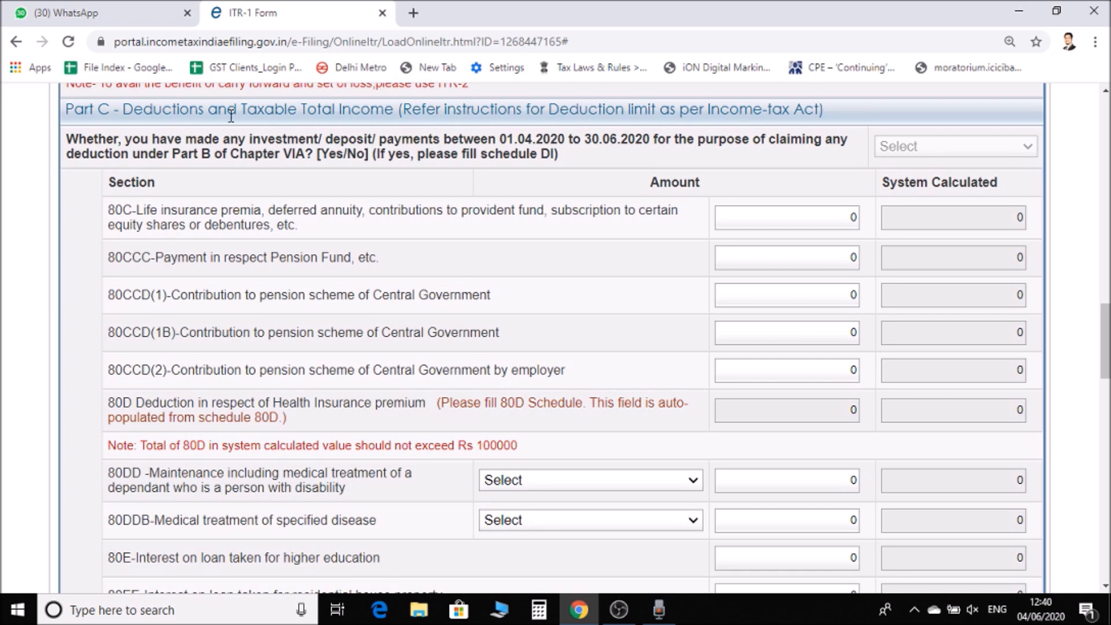
scroll(507, 285, "down", 1)
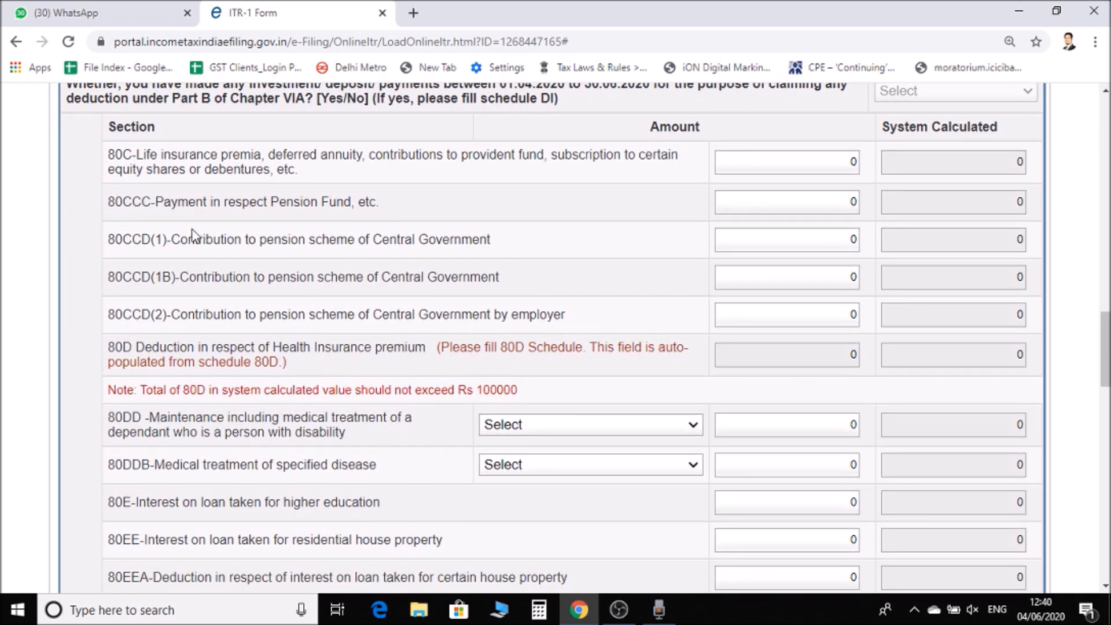
scroll(412, 347, "down", 1)
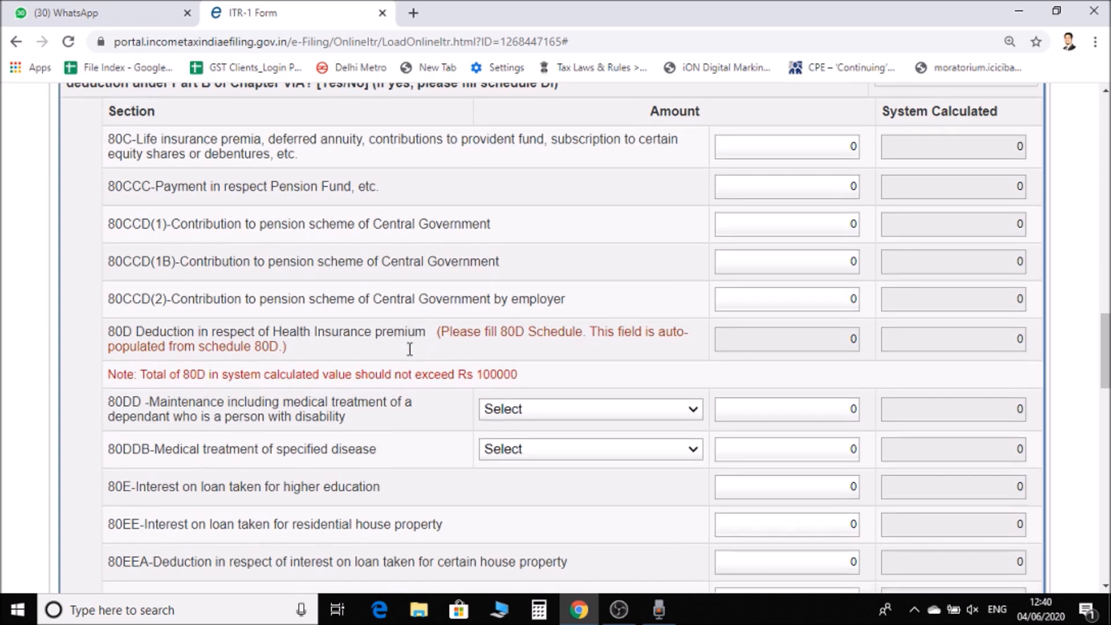
scroll(412, 302, "down", 5)
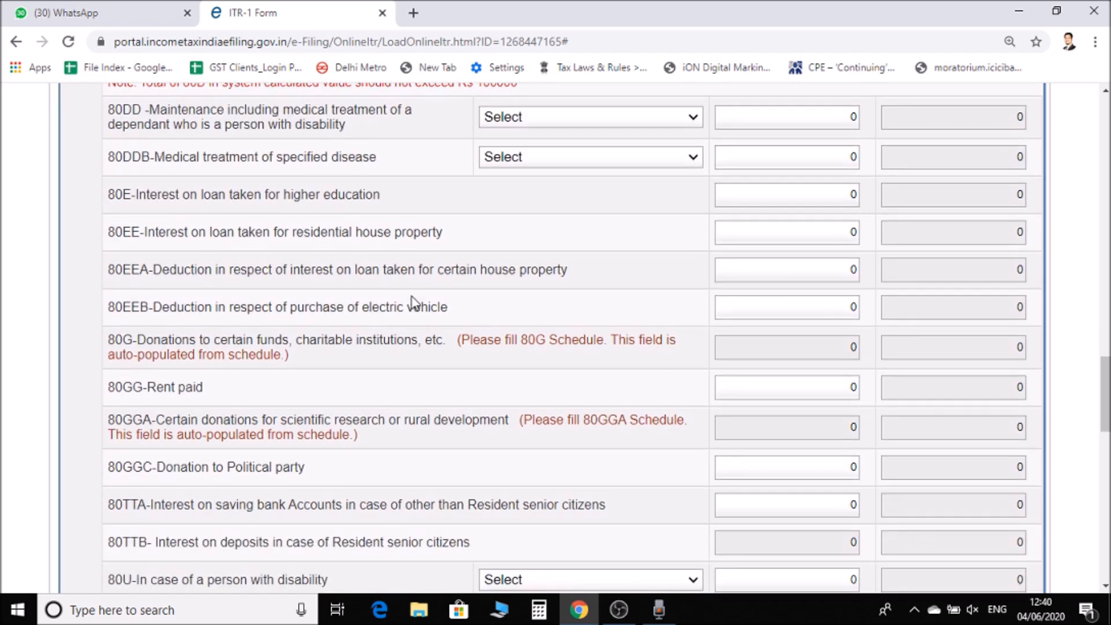
scroll(618, 228, "up", 4)
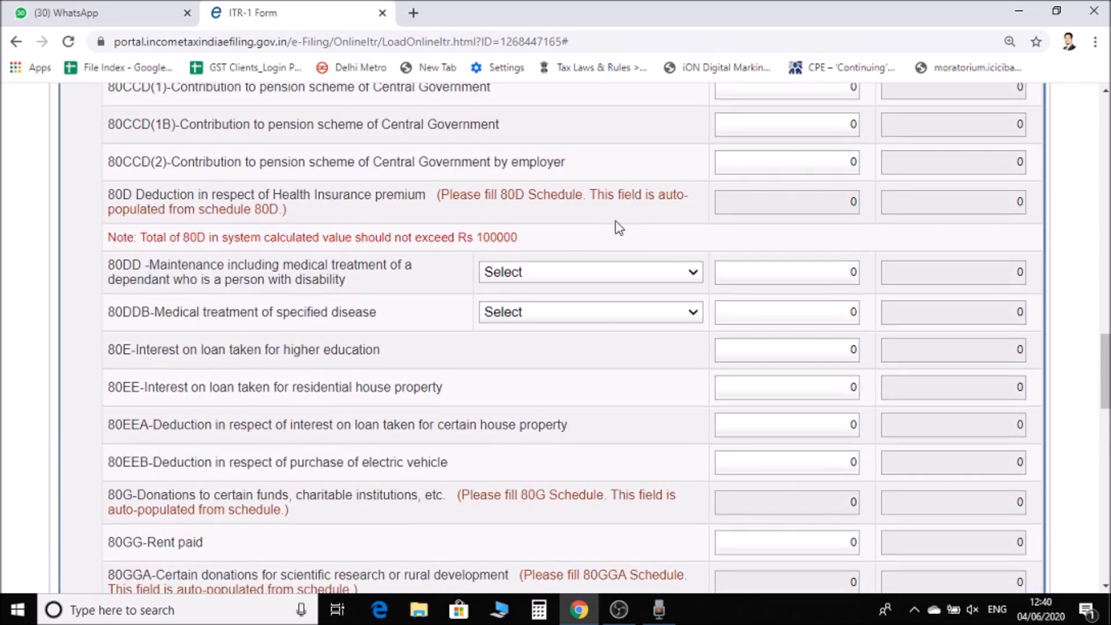
scroll(552, 456, "down", 6)
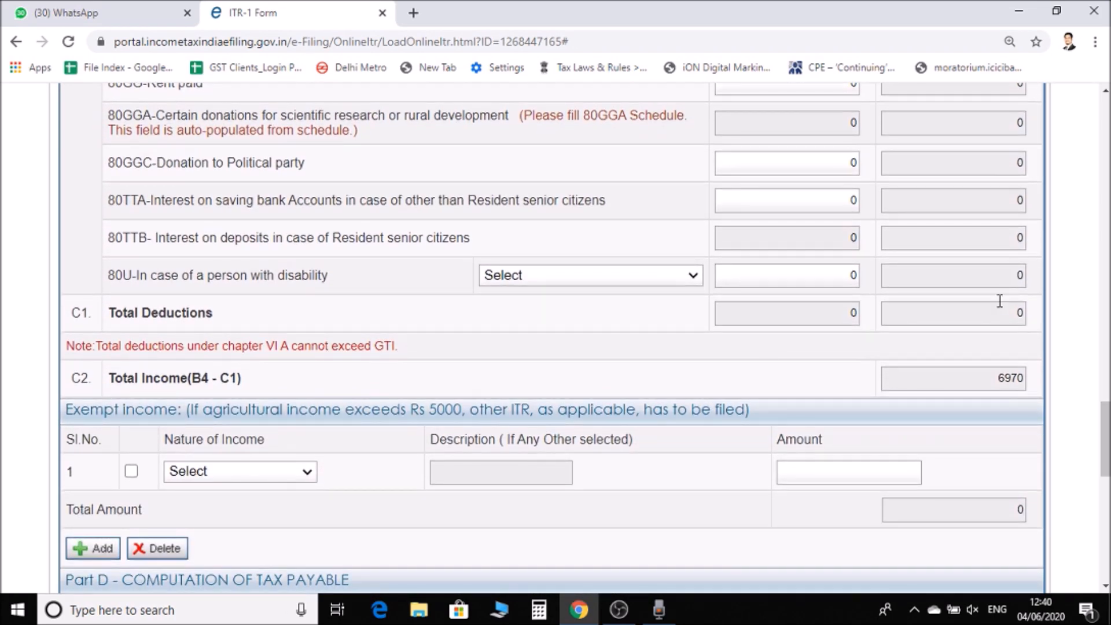
scroll(996, 163, "up", 1)
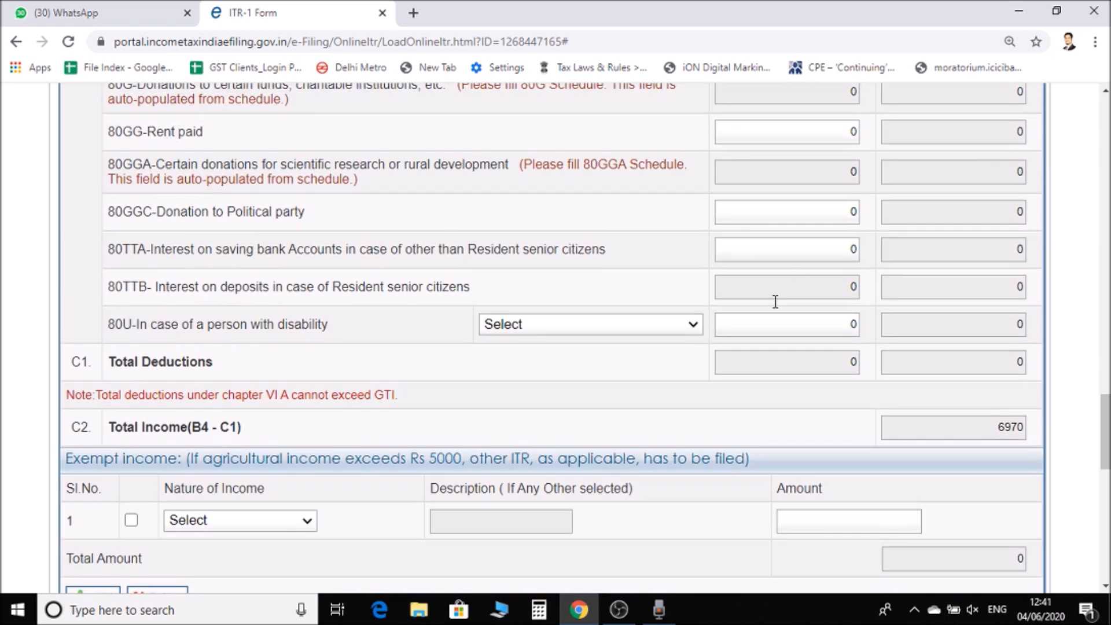
scroll(911, 387, "down", 2)
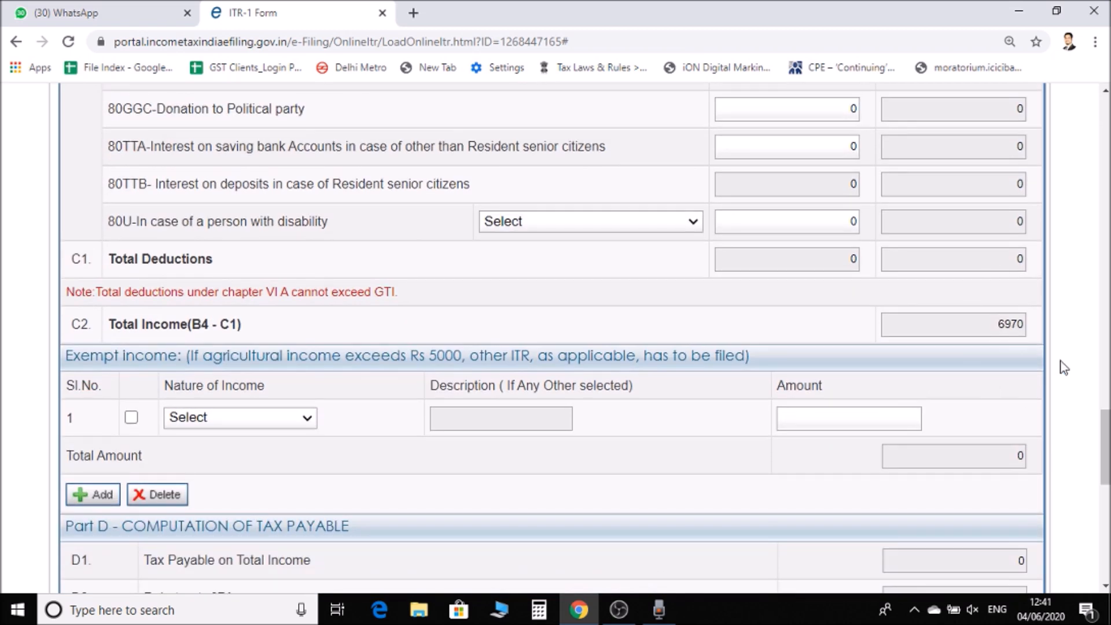
Check the nature of income options offered for the first exempt income row.
scroll(938, 313, "down", 3)
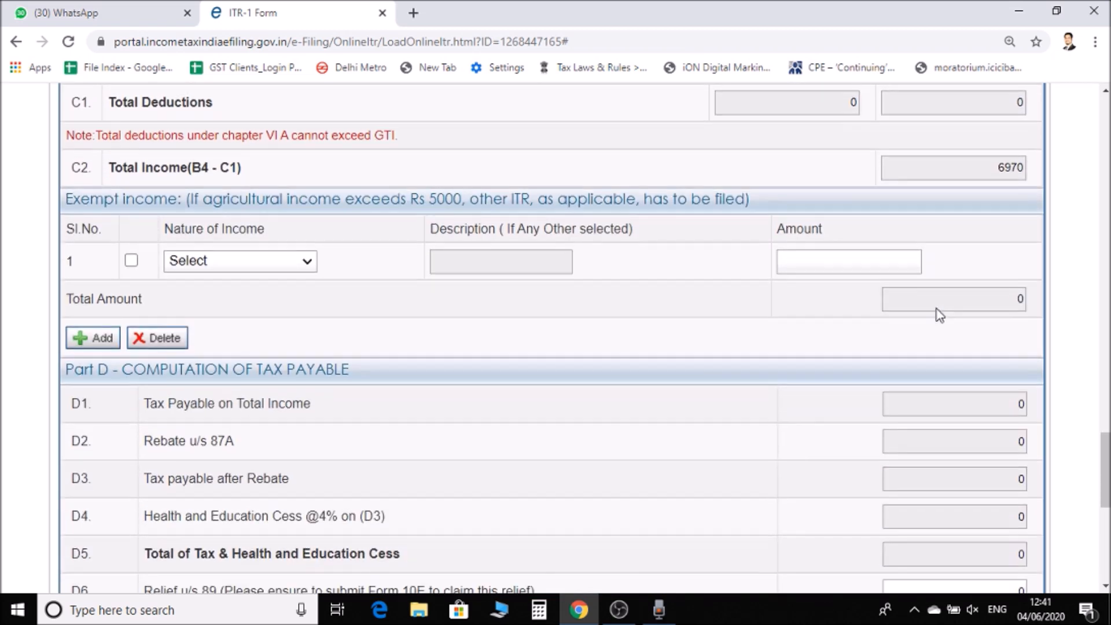
scroll(938, 315, "down", 1)
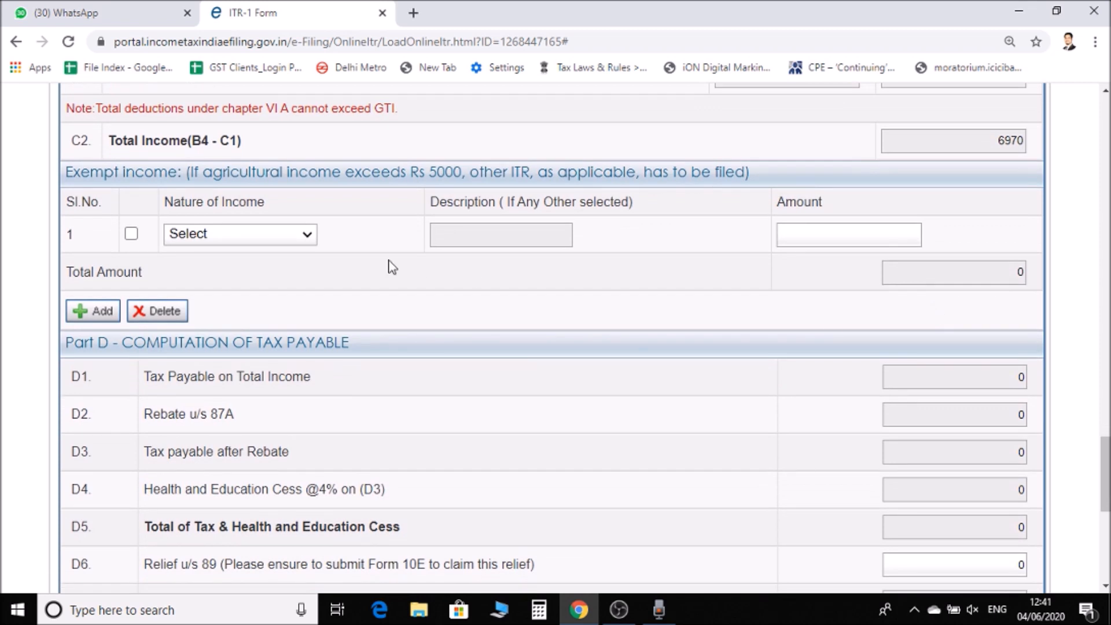
left_click(302, 238)
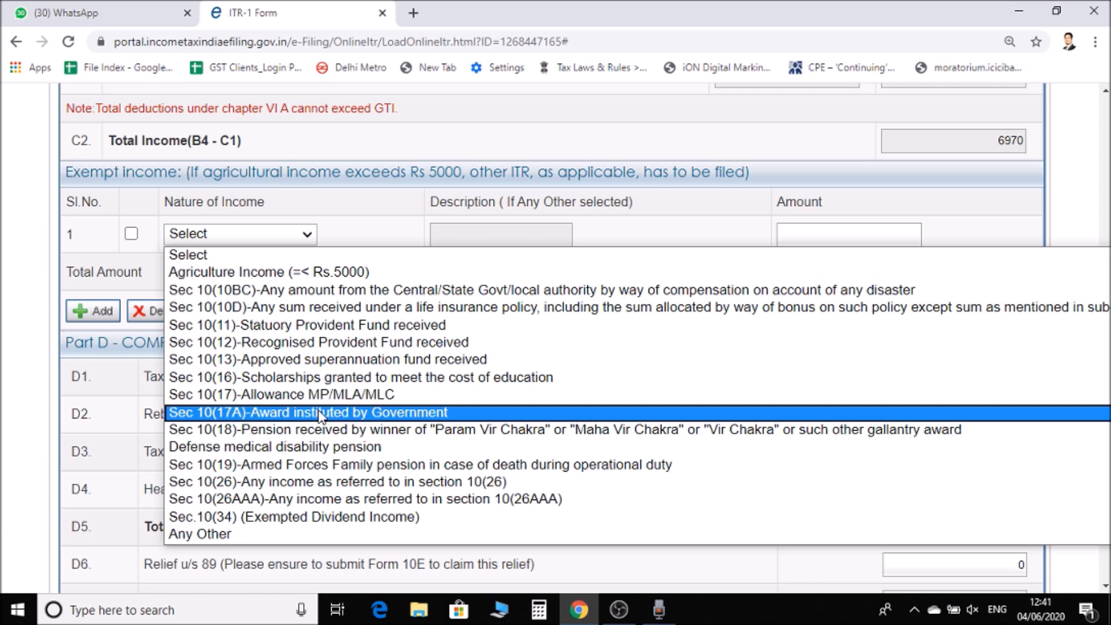
left_click(400, 225)
Review the Part D tax payable computation, including the rebate, cess, relief u/s 89, interest and the fee u/s 234F.
scroll(716, 371, "down", 1)
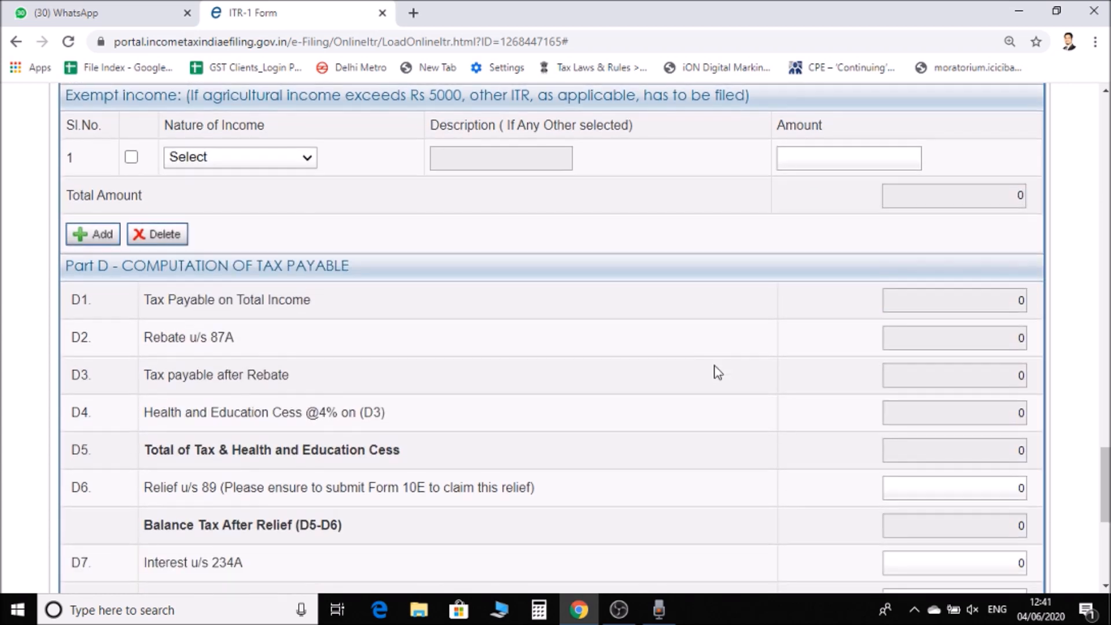
scroll(730, 316, "down", 2)
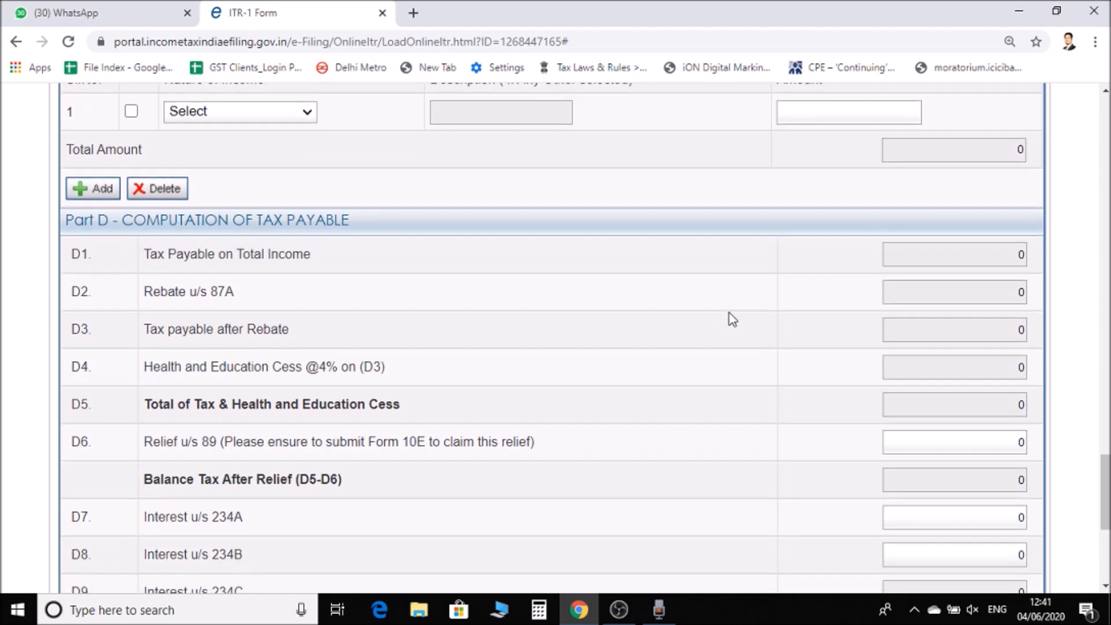
scroll(733, 319, "down", 1)
scroll(733, 319, "up", 1)
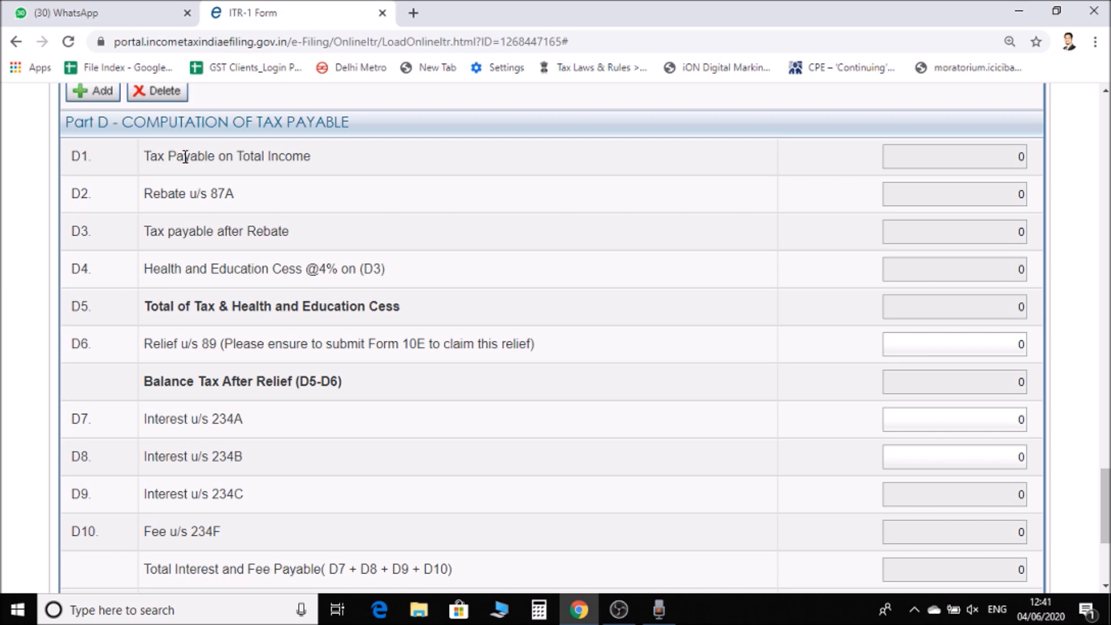
scroll(386, 189, "up", 2)
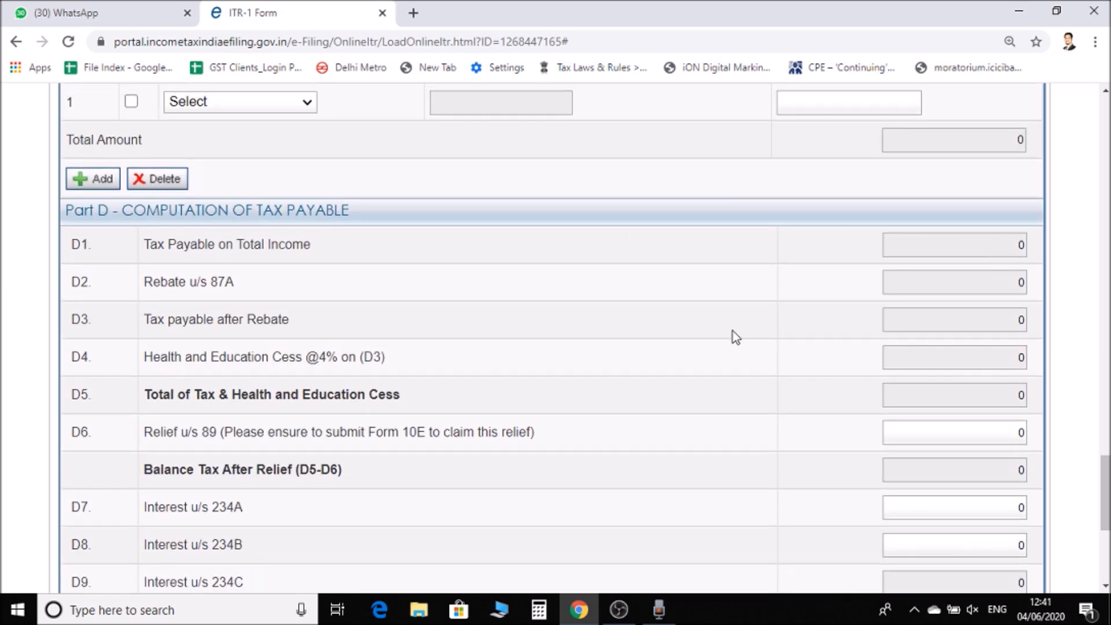
scroll(735, 336, "down", 3)
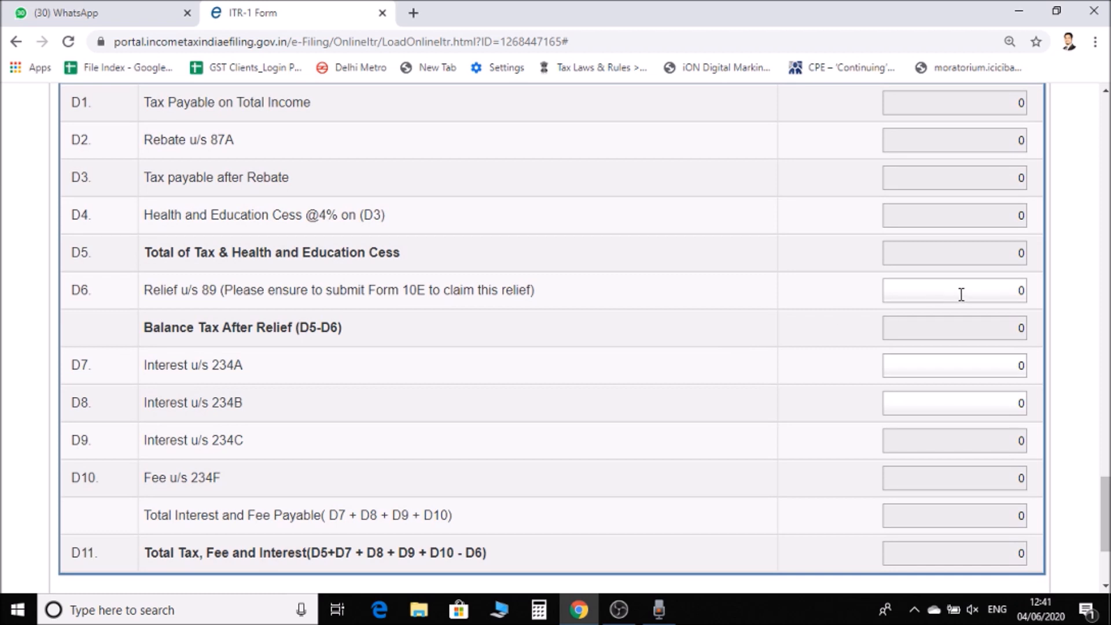
scroll(814, 431, "down", 2)
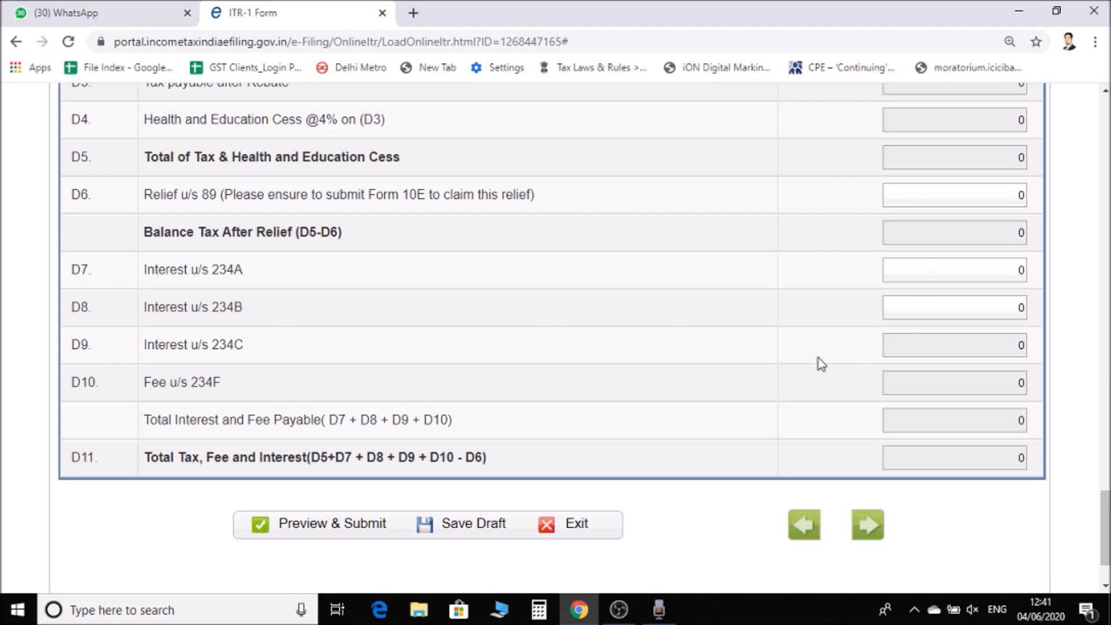
scroll(672, 362, "down", 2)
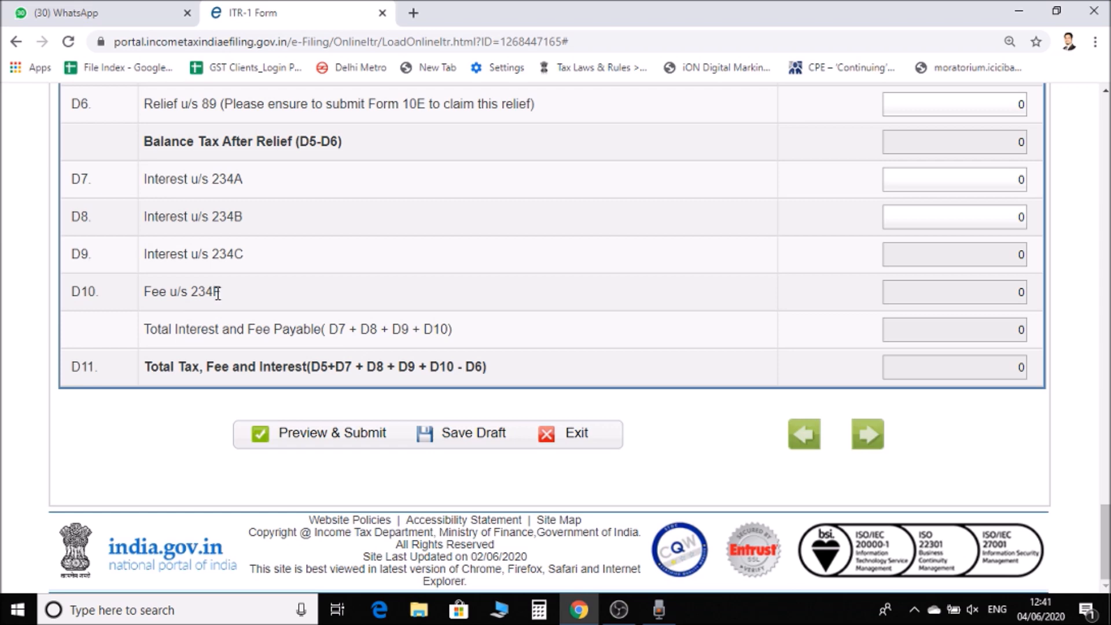
left_click(1012, 285)
scroll(699, 314, "up", 1)
scroll(699, 312, "down", 1)
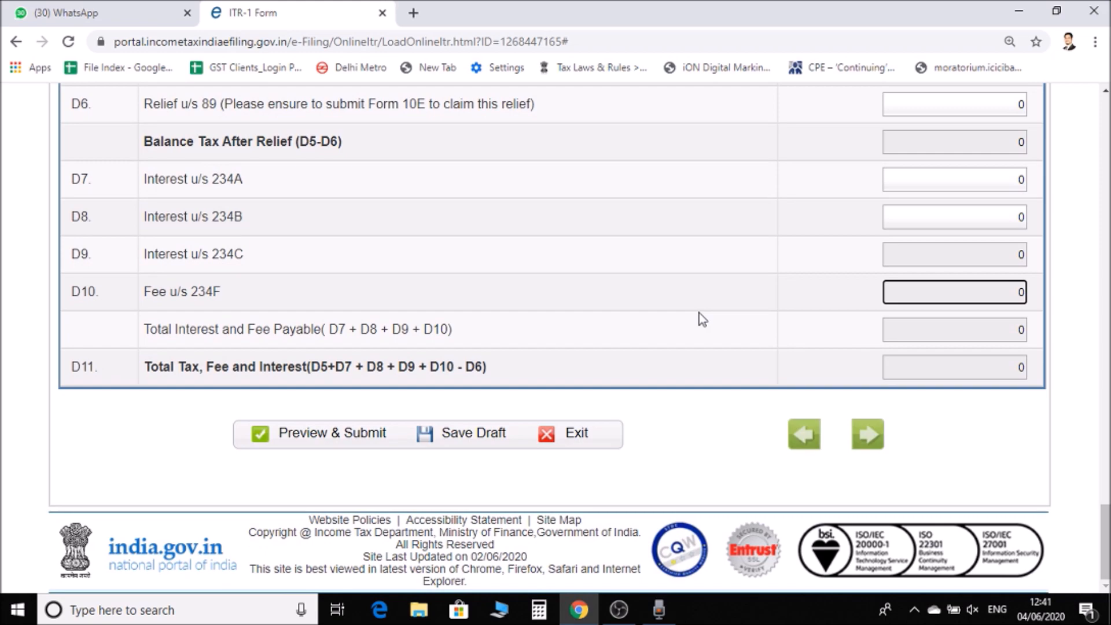
Open the Tax Details section and check the Sch-TDS 1 salary and Sch-TDS 2 non-salary tax deduction entries.
scroll(699, 313, "up", 20)
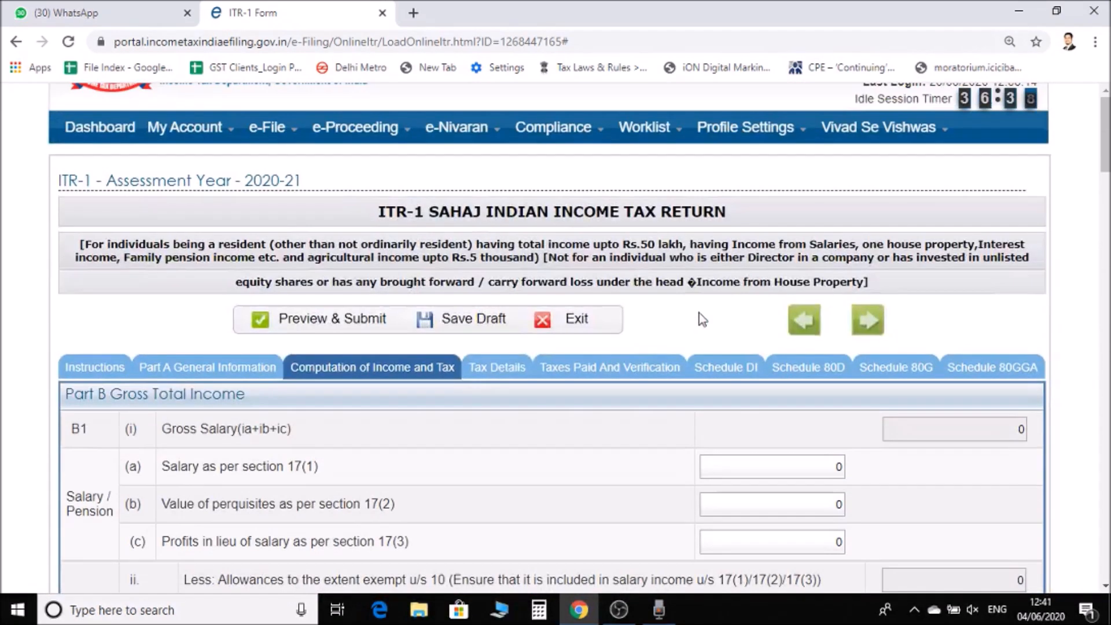
left_click(495, 366)
scroll(636, 382, "down", 5)
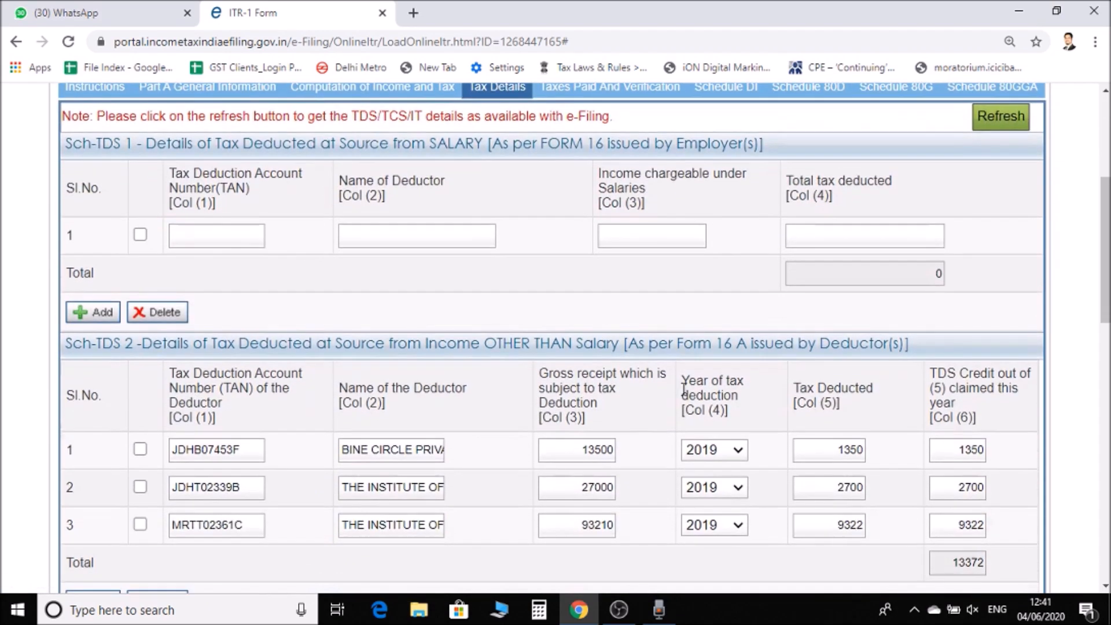
scroll(362, 275, "up", 3)
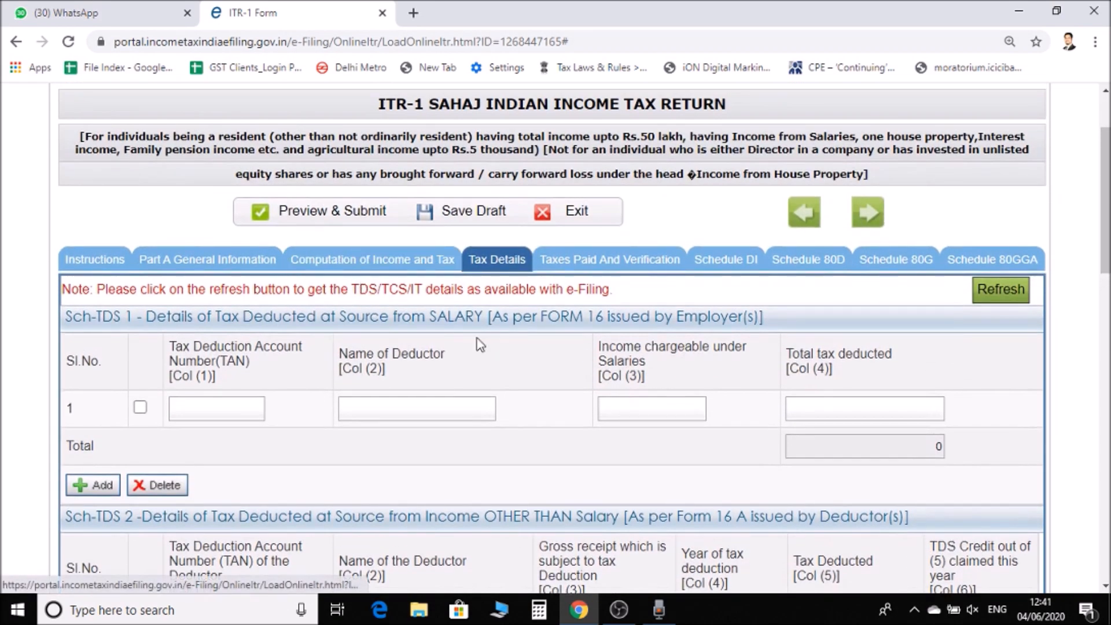
scroll(579, 409, "down", 8)
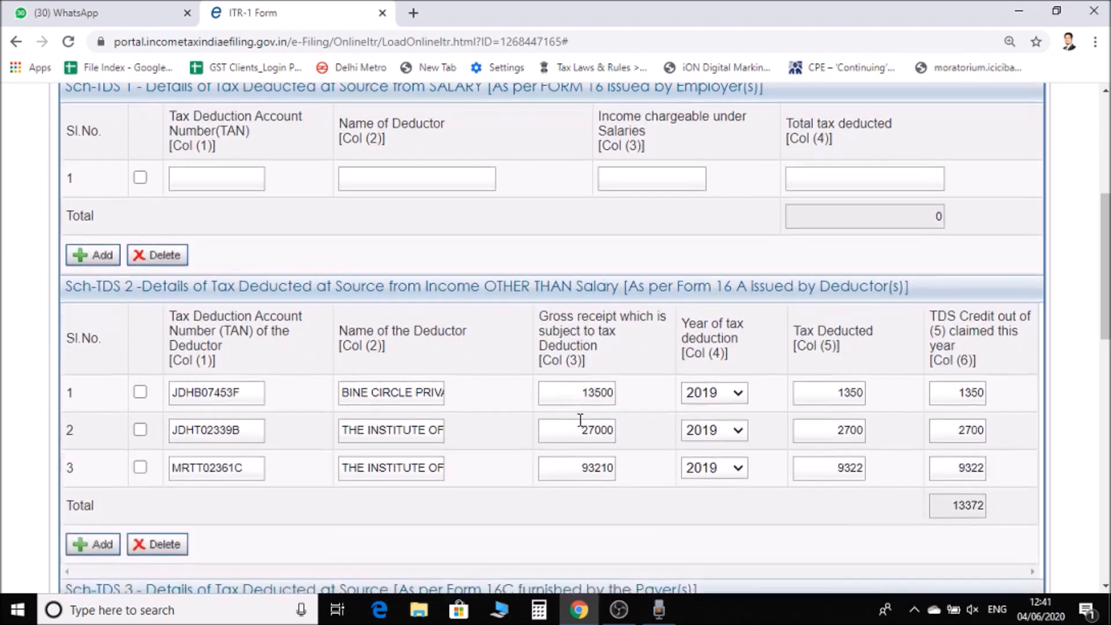
Review the Sch-TDS 3, Sch TCS and Sch IT advance and self-assessment tax schedules in the tax details.
scroll(581, 427, "down", 2)
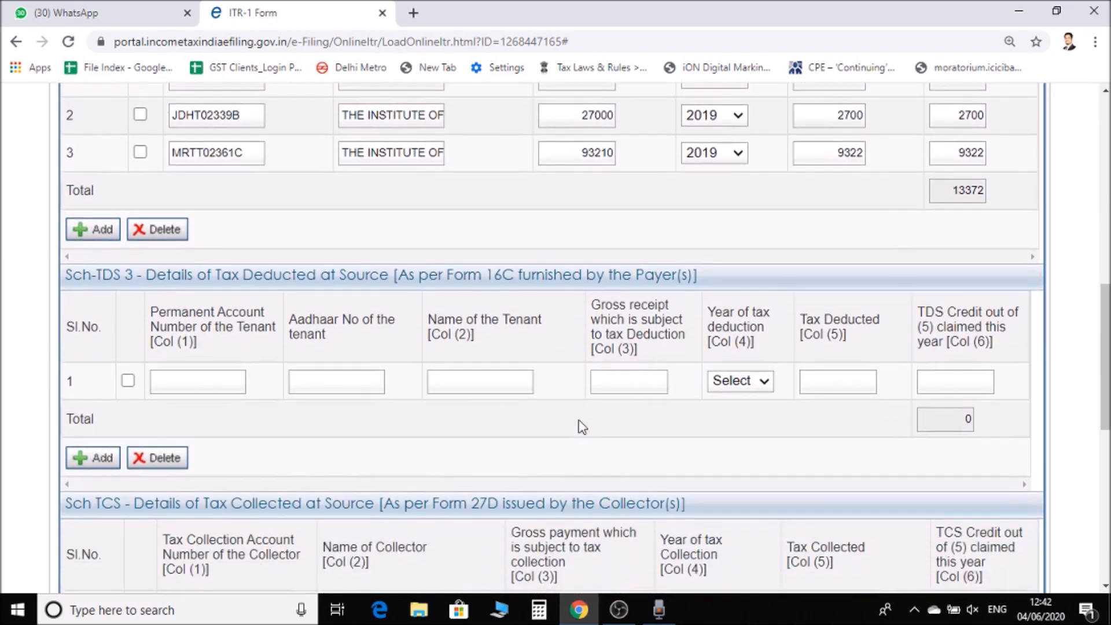
scroll(581, 427, "down", 1)
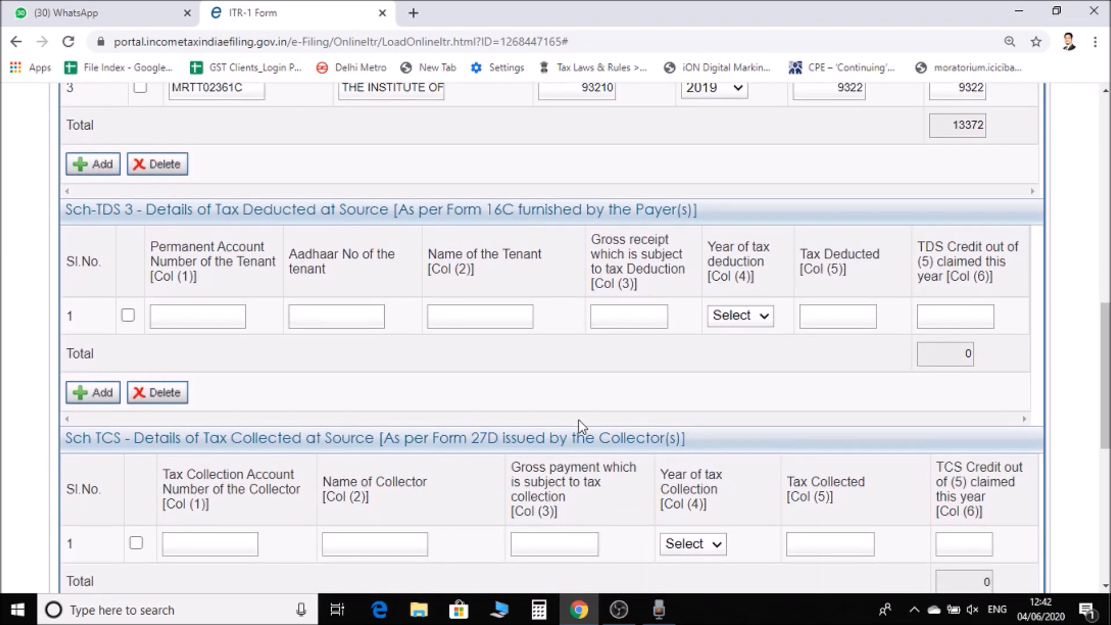
scroll(582, 427, "up", 3)
scroll(581, 427, "down", 5)
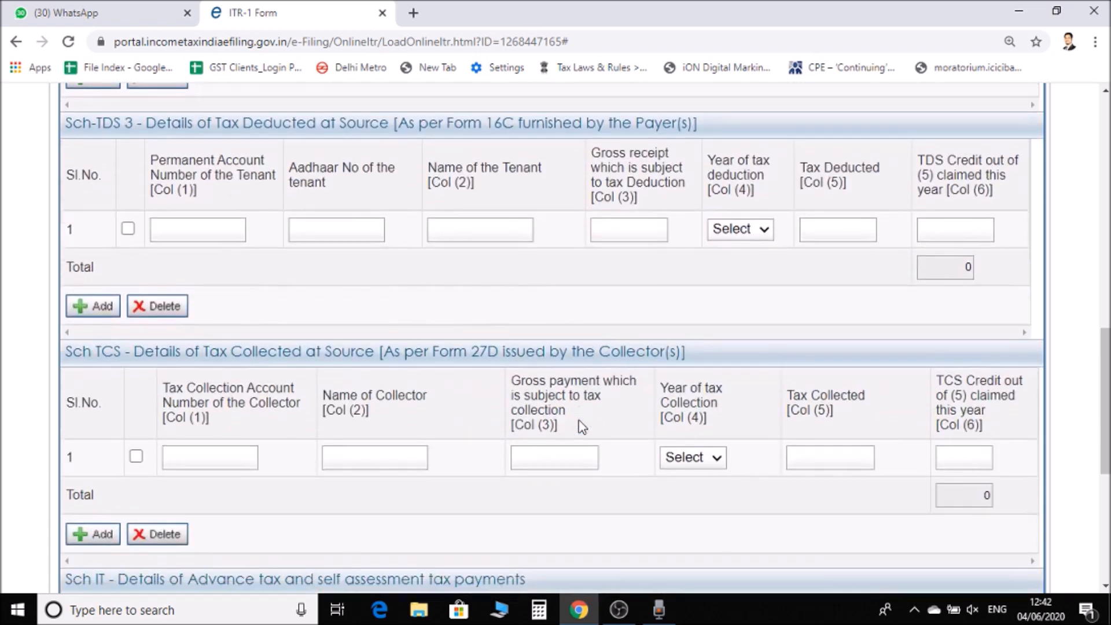
scroll(415, 404, "down", 4)
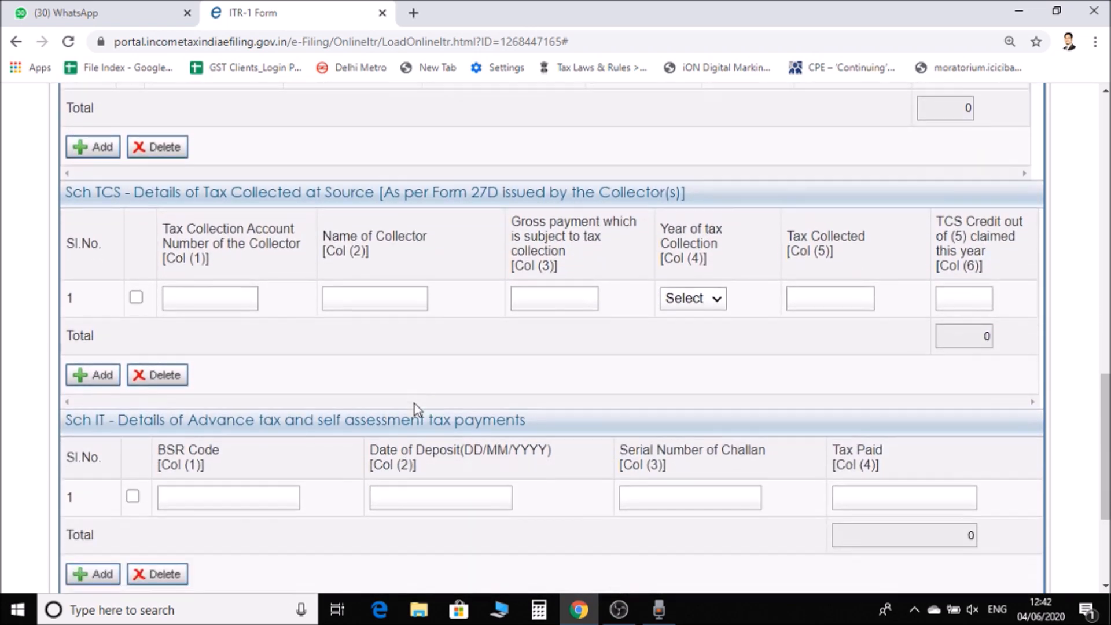
scroll(313, 370, "up", 2)
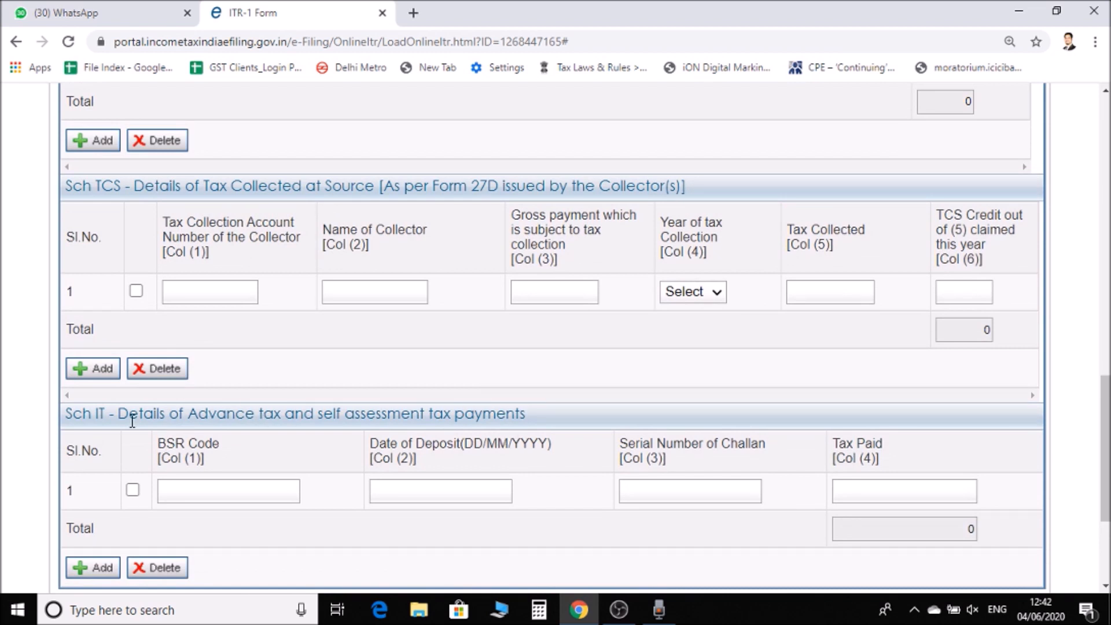
scroll(326, 460, "down", 1)
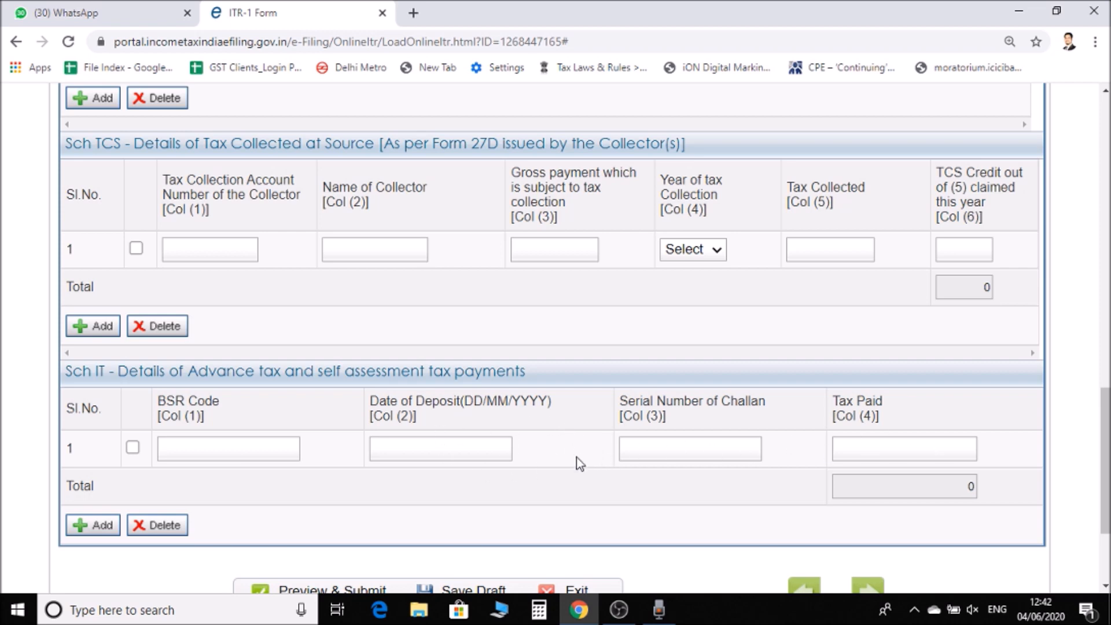
scroll(576, 457, "up", 1)
scroll(577, 457, "down", 2)
scroll(576, 457, "up", 9)
scroll(577, 457, "up", 5)
scroll(577, 457, "down", 15)
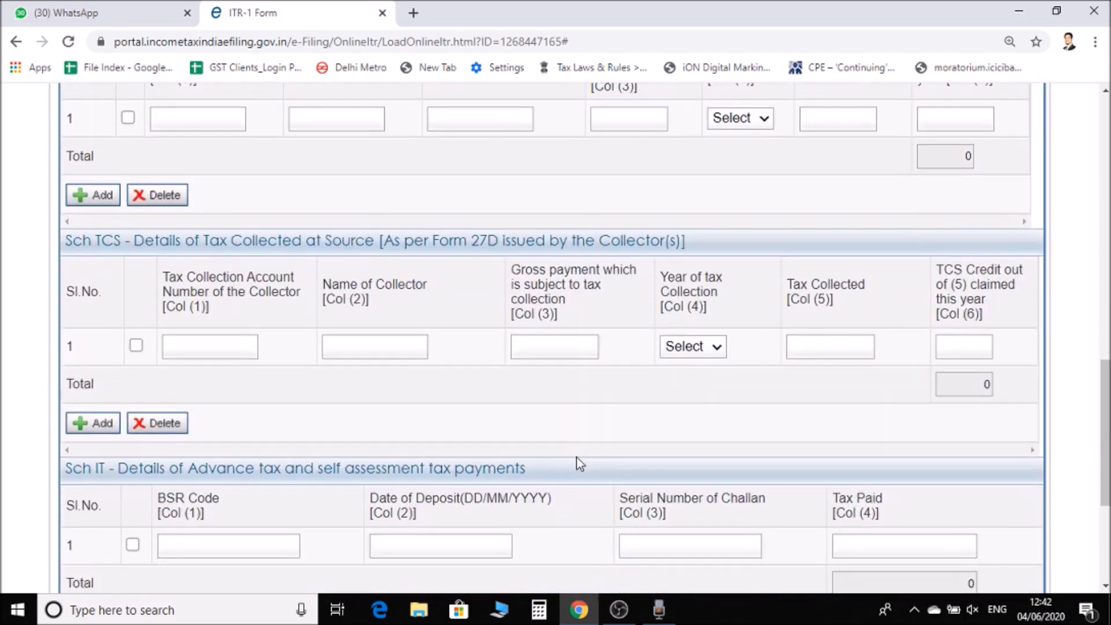
scroll(576, 457, "down", 4)
scroll(576, 457, "up", 10)
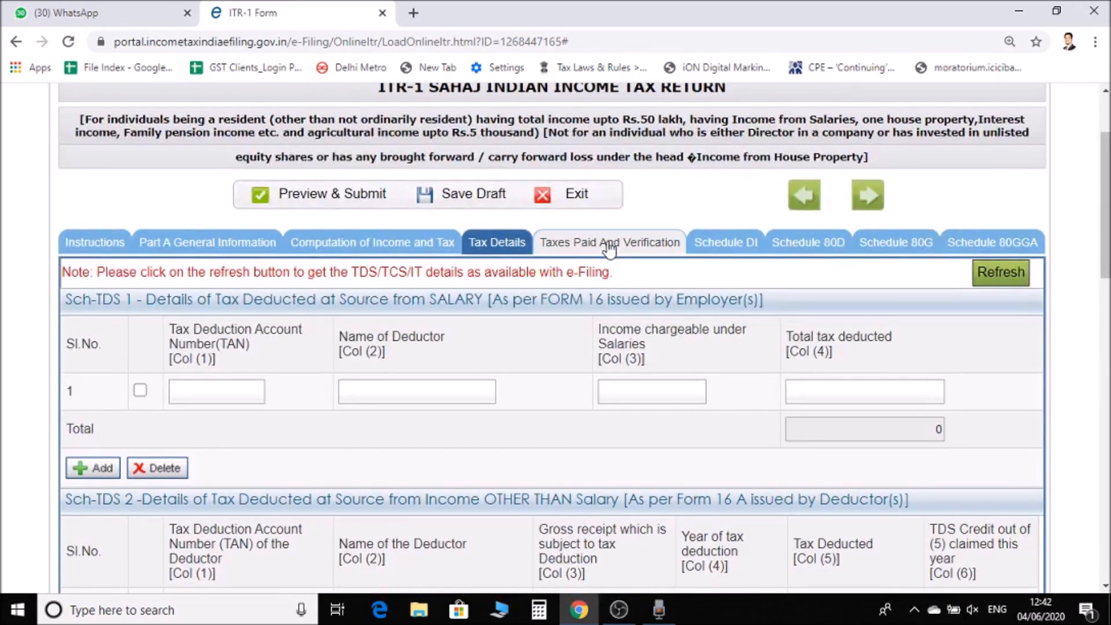
Open the Taxes Paid and Verification section and review the total taxes paid, refund and bank accounts selected for refund credit.
left_click(608, 249)
scroll(580, 437, "down", 2)
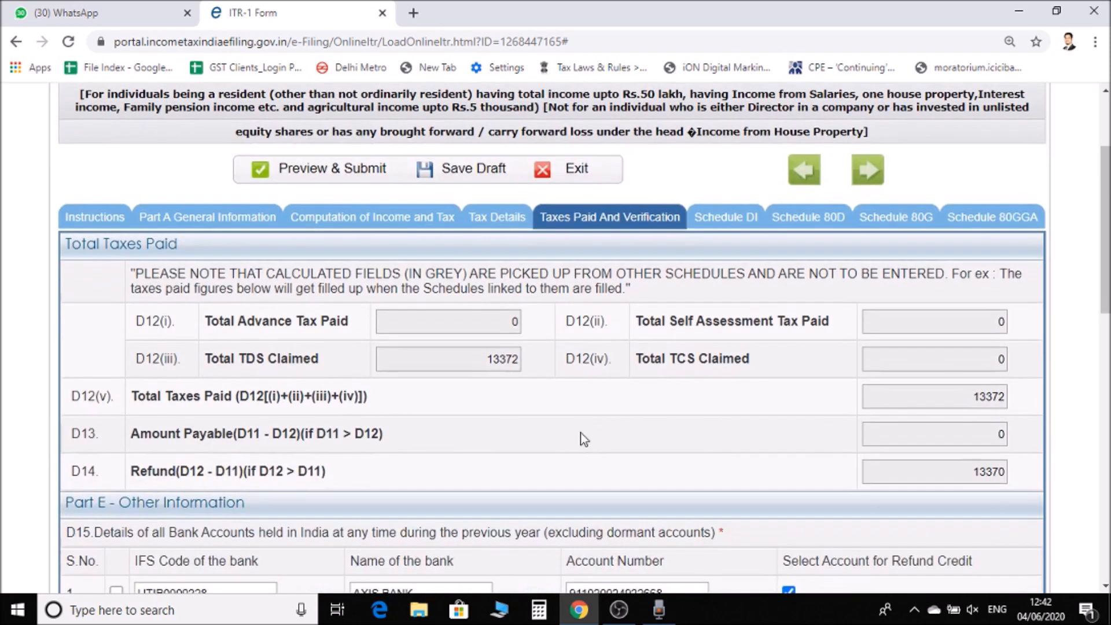
scroll(581, 432, "down", 1)
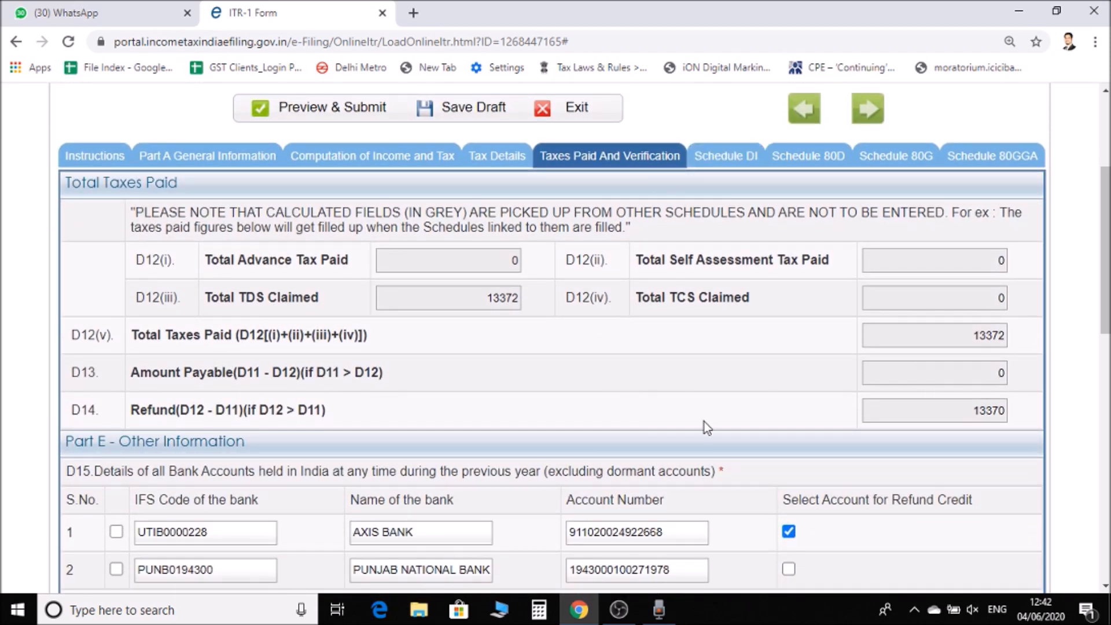
scroll(703, 422, "down", 3)
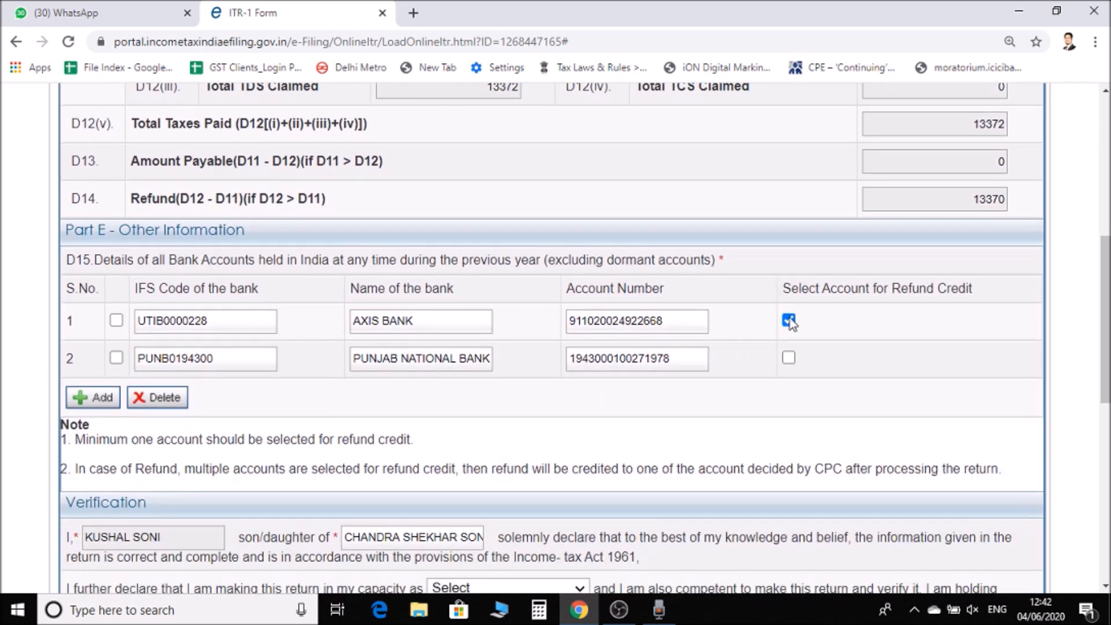
scroll(282, 433, "down", 3)
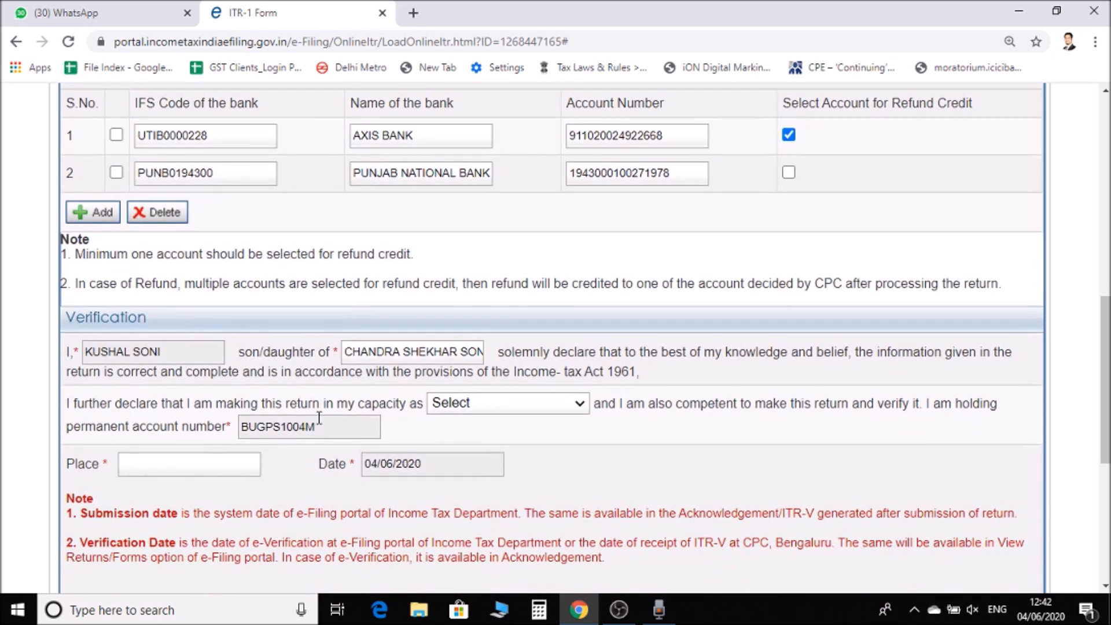
Declare the capacity for making the return as Self in the verification and go to the Place field.
scroll(569, 412, "down", 1)
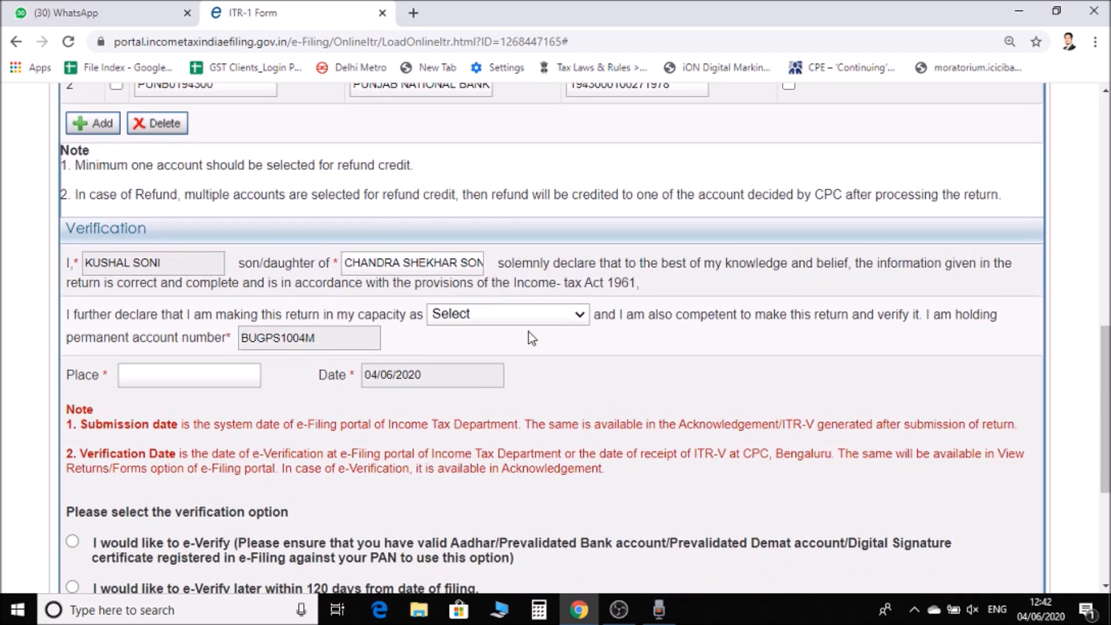
left_click(561, 324)
left_click(470, 354)
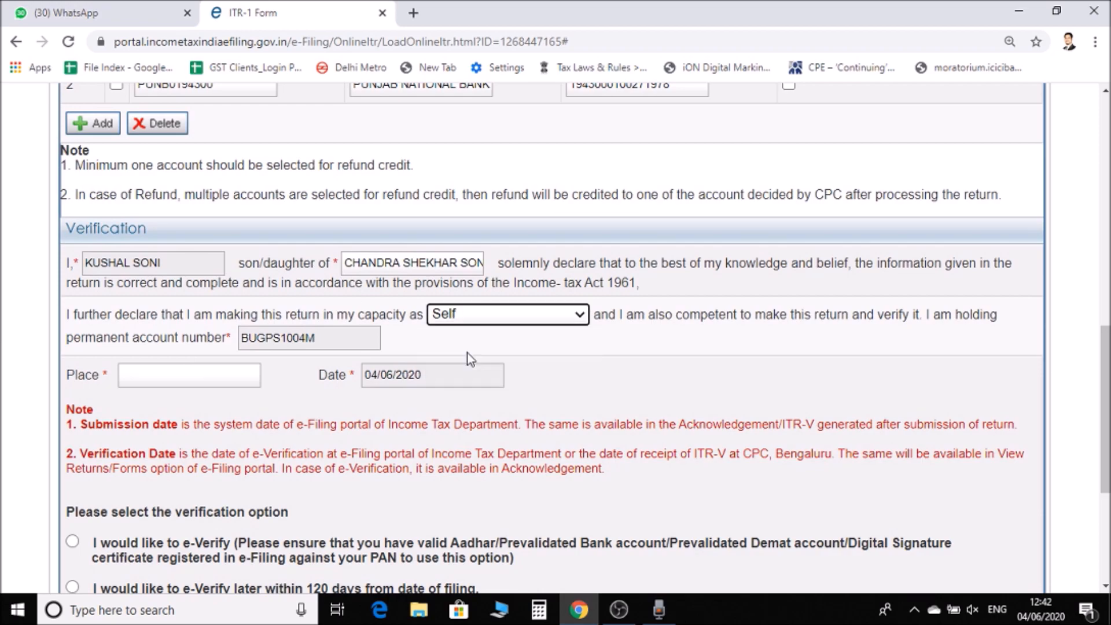
scroll(629, 350, "down", 2)
left_click(203, 246)
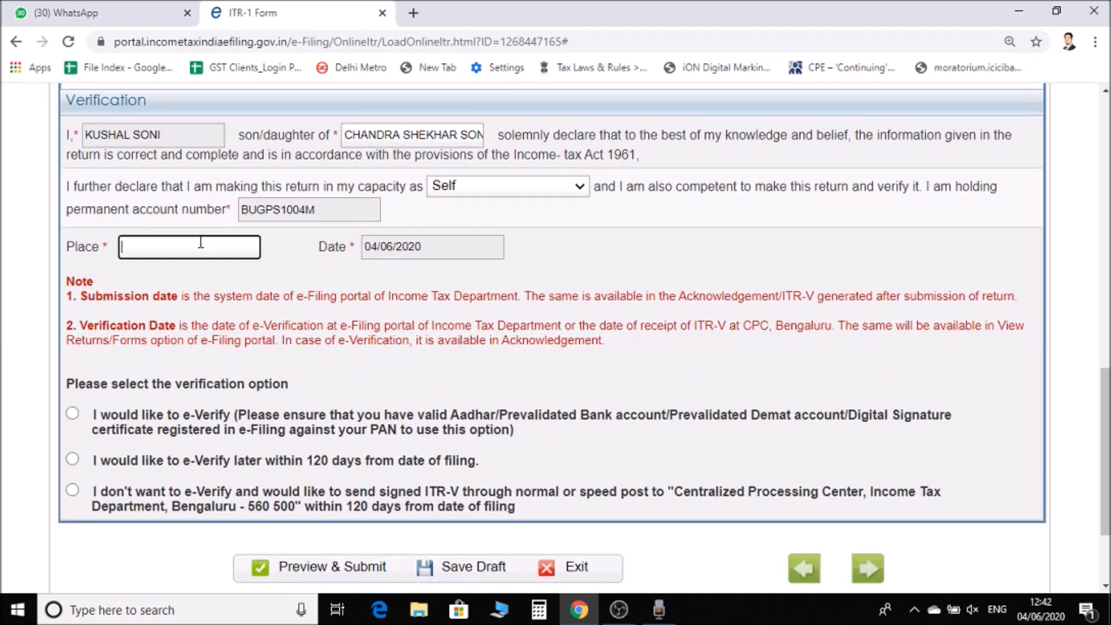
Review the verification options: e-verify now, e-verify within 120 days, or send the signed ITR-V by post.
scroll(554, 289, "down", 2)
scroll(555, 290, "up", 8)
scroll(554, 290, "down", 9)
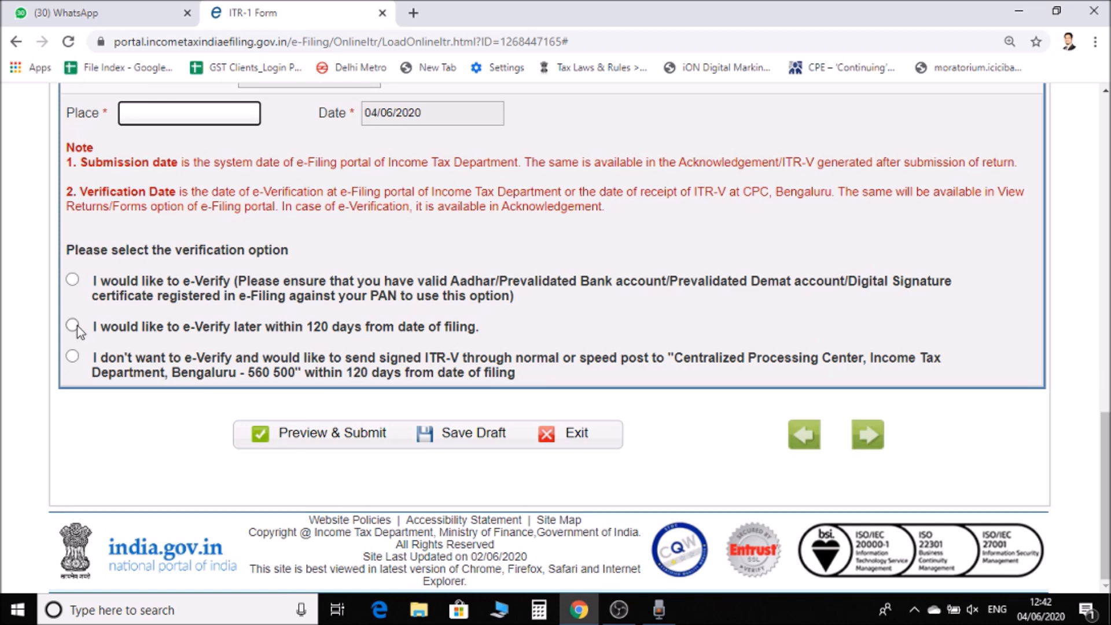
left_click(289, 364)
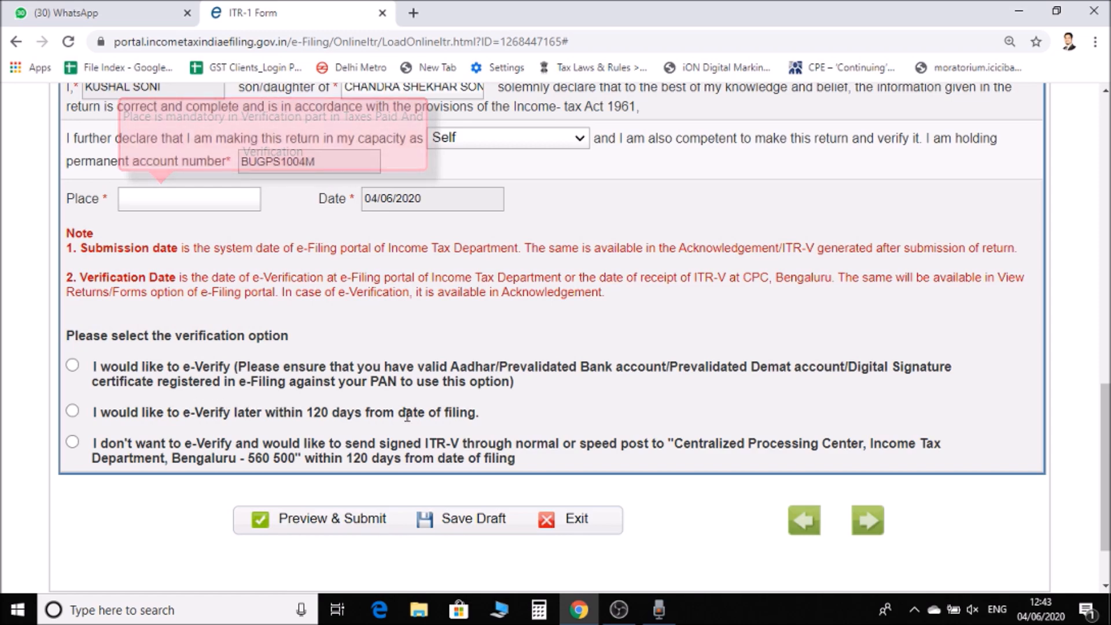
scroll(598, 360, "up", 12)
scroll(598, 360, "down", 13)
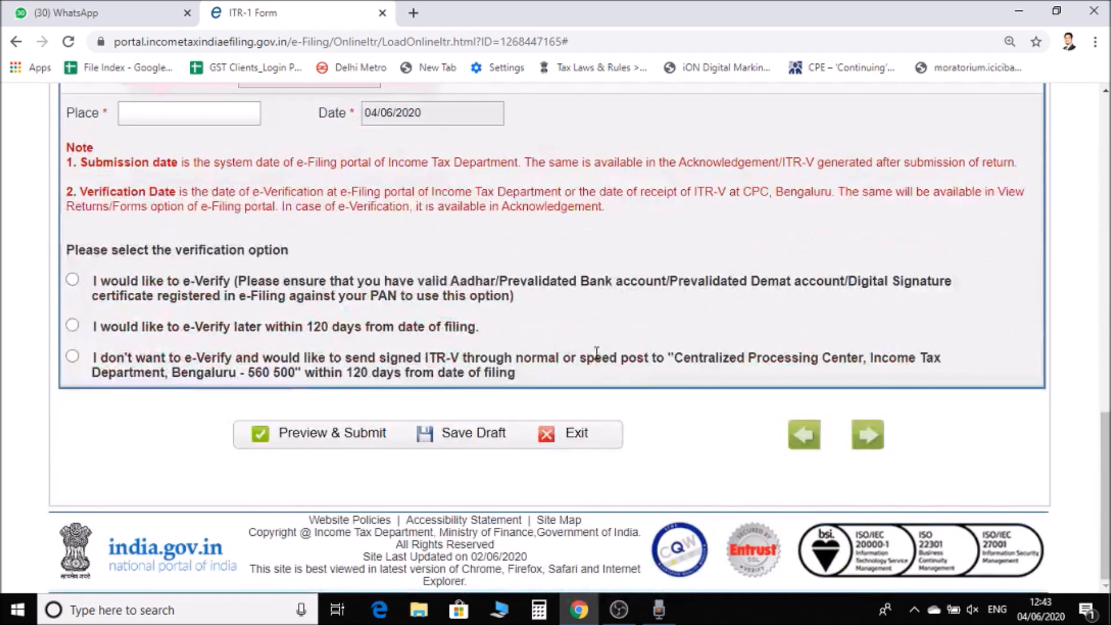
scroll(598, 360, "up", 1)
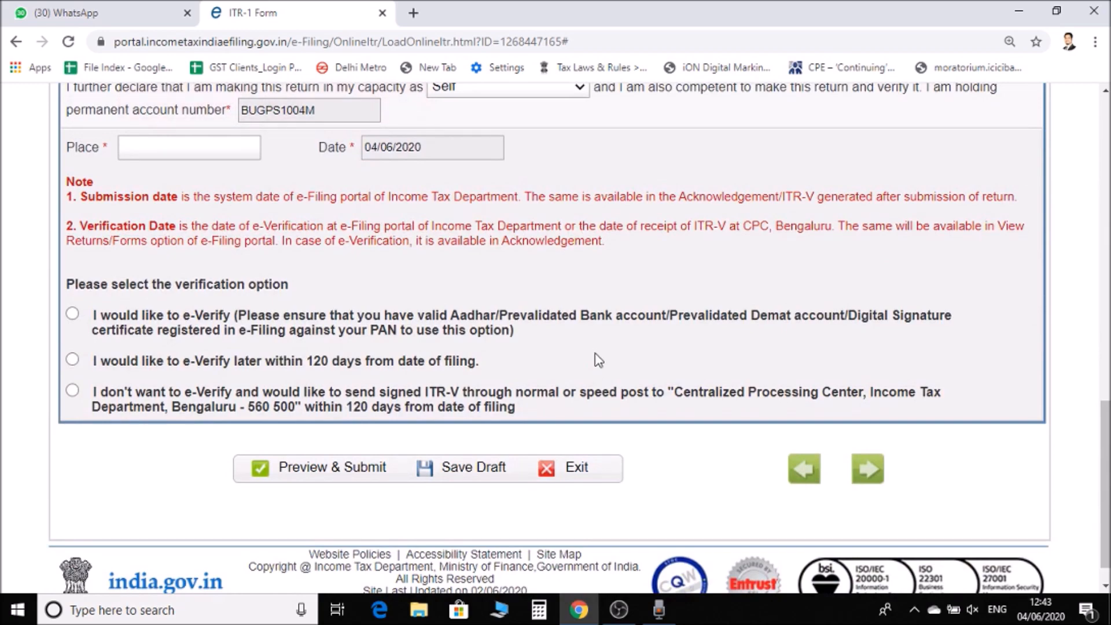
Open Schedule DI and review the Chapter VIA investment and payment deductions, dismissing the save reminder.
scroll(598, 360, "up", 12)
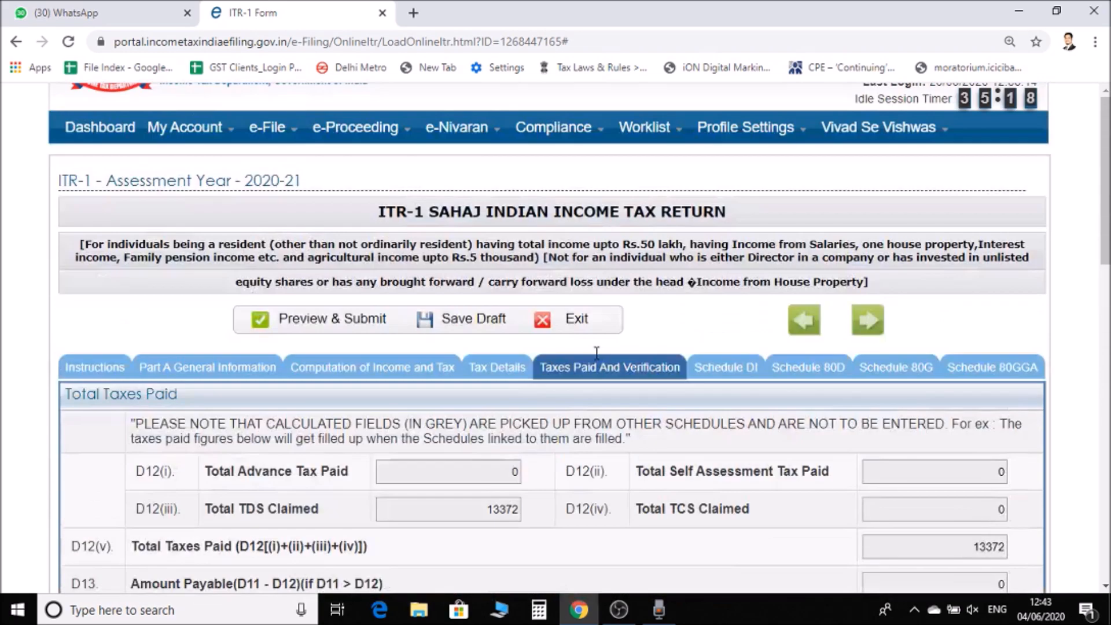
left_click(727, 369)
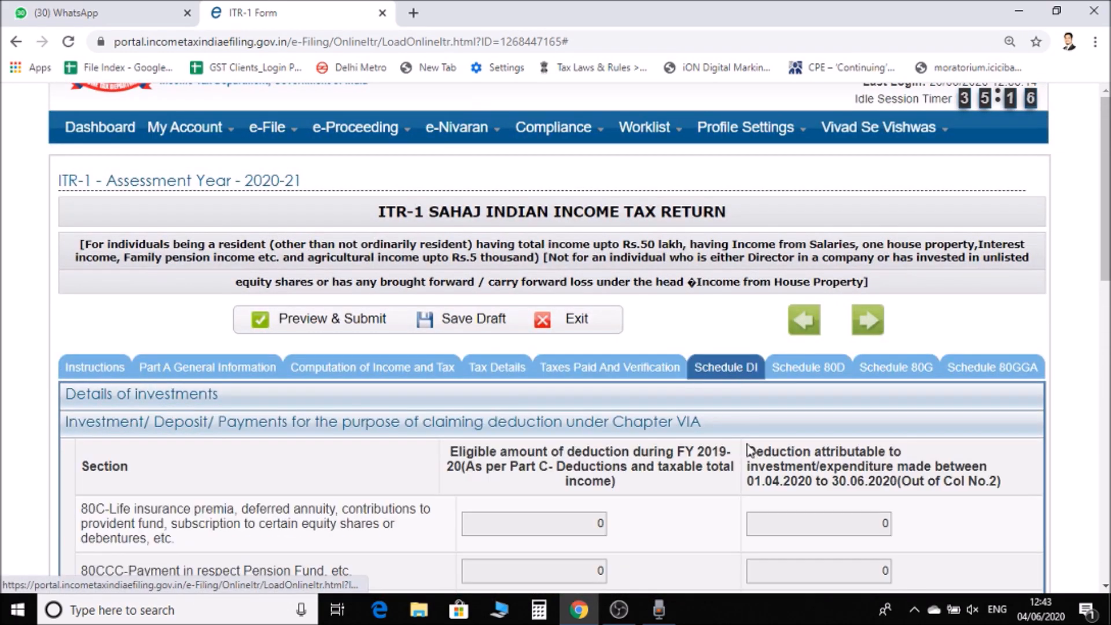
scroll(749, 448, "down", 2)
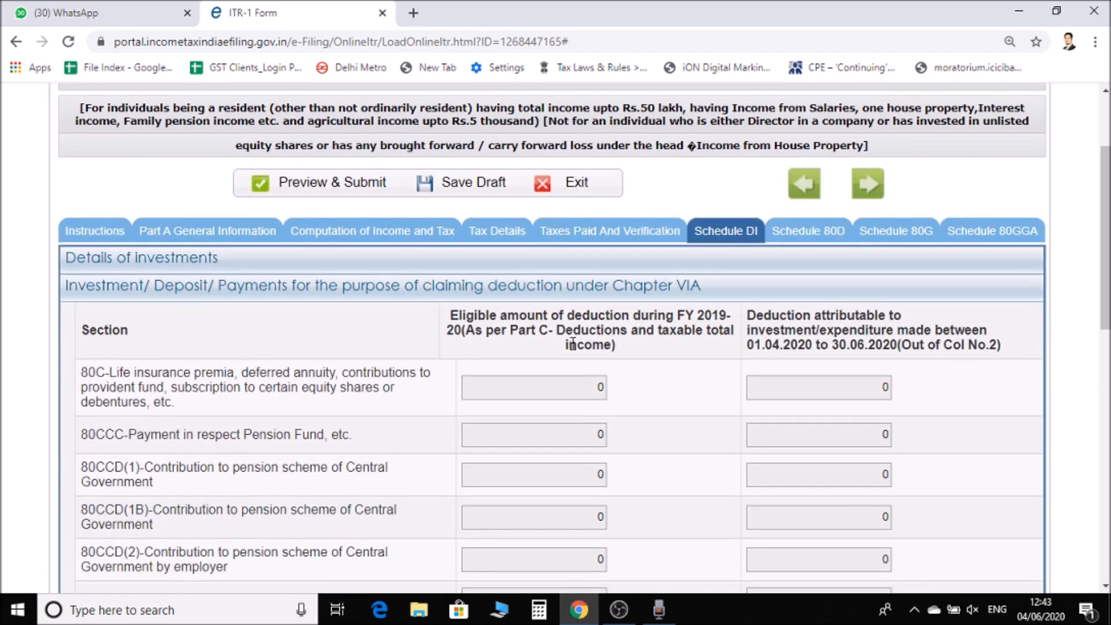
scroll(648, 373, "down", 2)
scroll(647, 373, "down", 1)
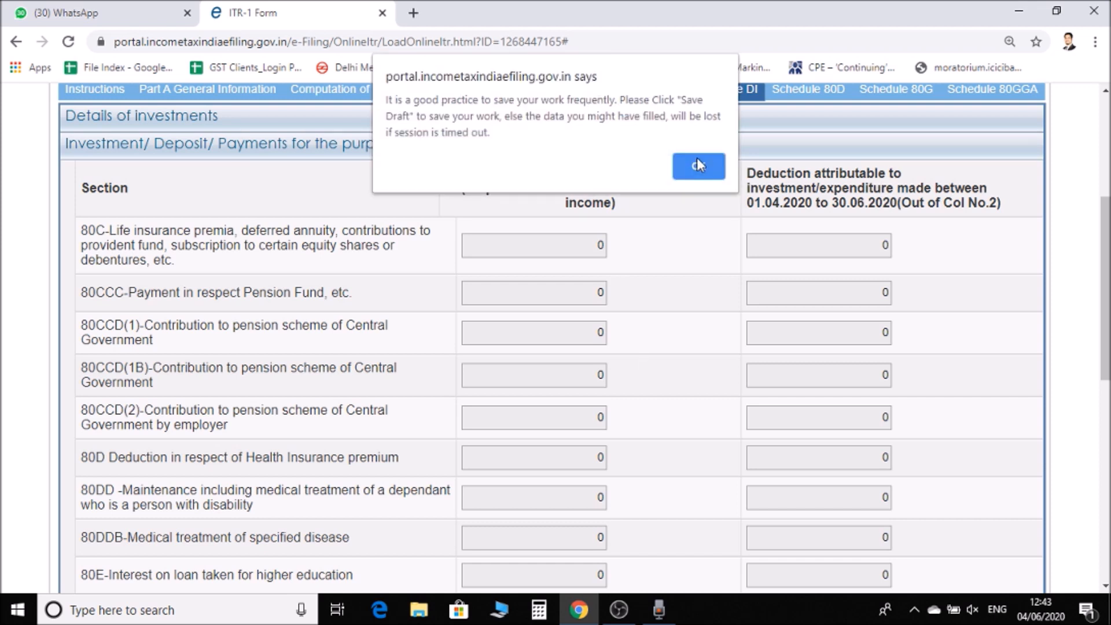
left_click(696, 157)
scroll(694, 286, "down", 1)
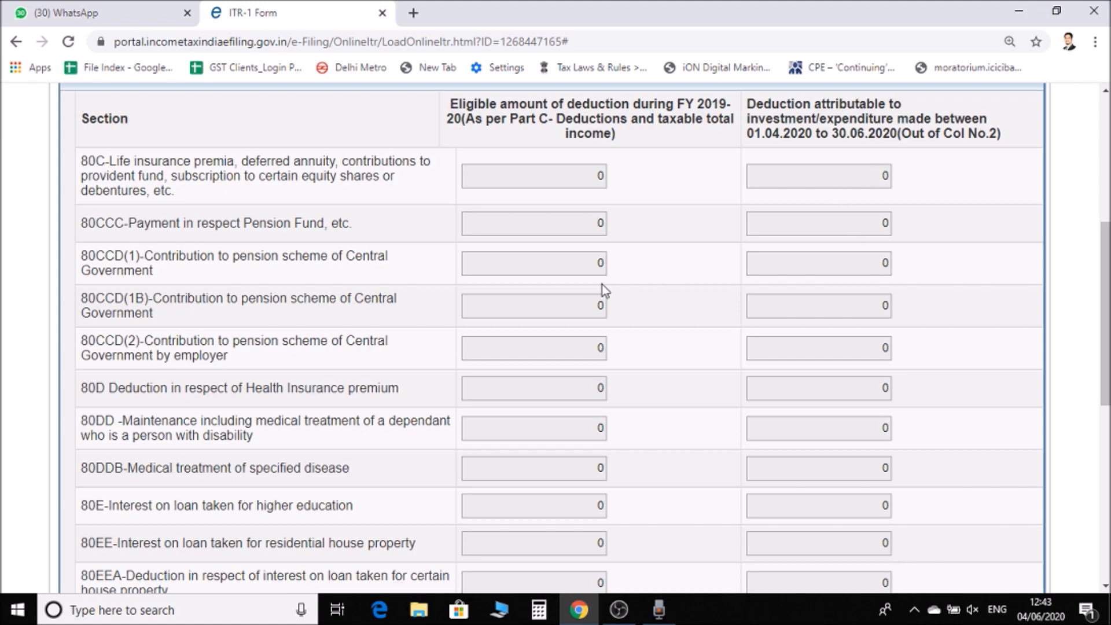
scroll(620, 436, "down", 8)
scroll(621, 437, "up", 8)
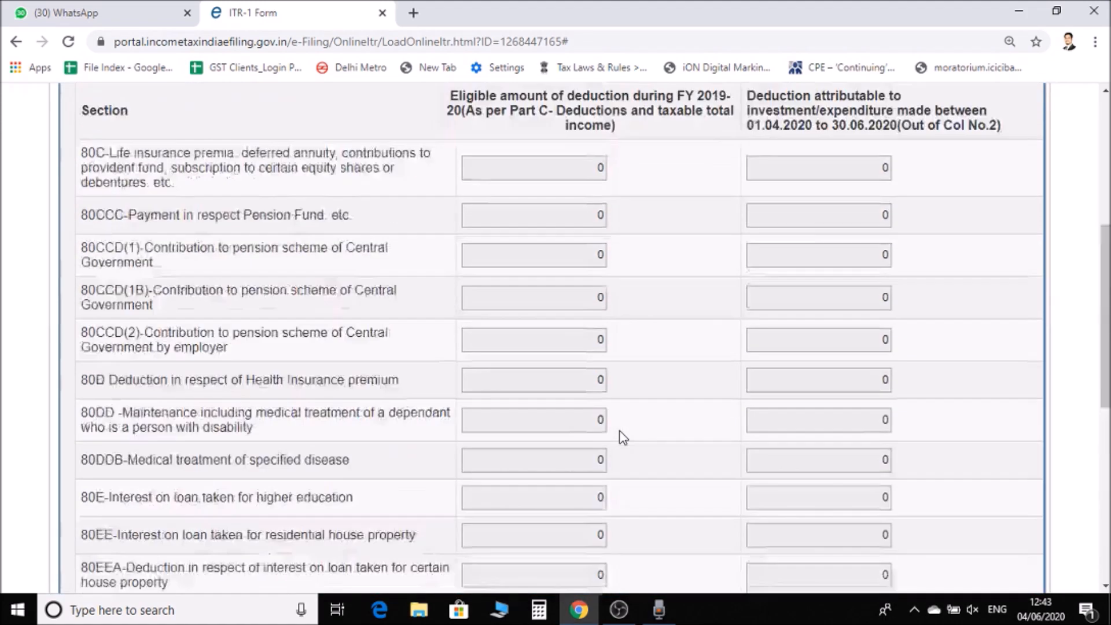
Open Schedule 80D and review the health insurance, preventive checkup and medical expenditure entries for self, family and parents.
scroll(619, 435, "up", 5)
scroll(619, 440, "down", 2)
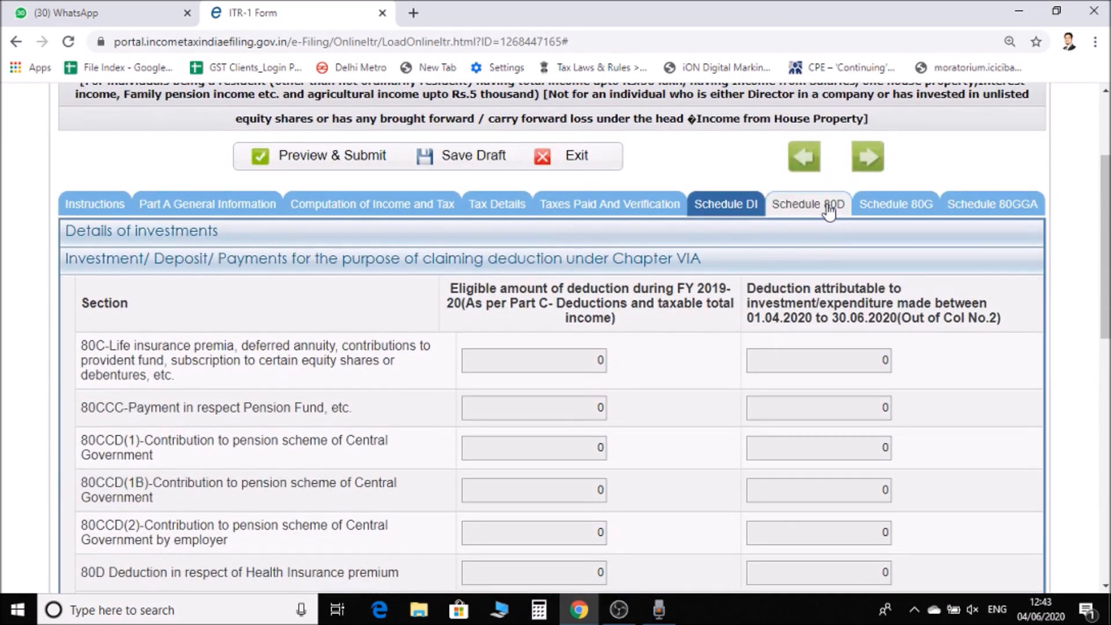
left_click(828, 207)
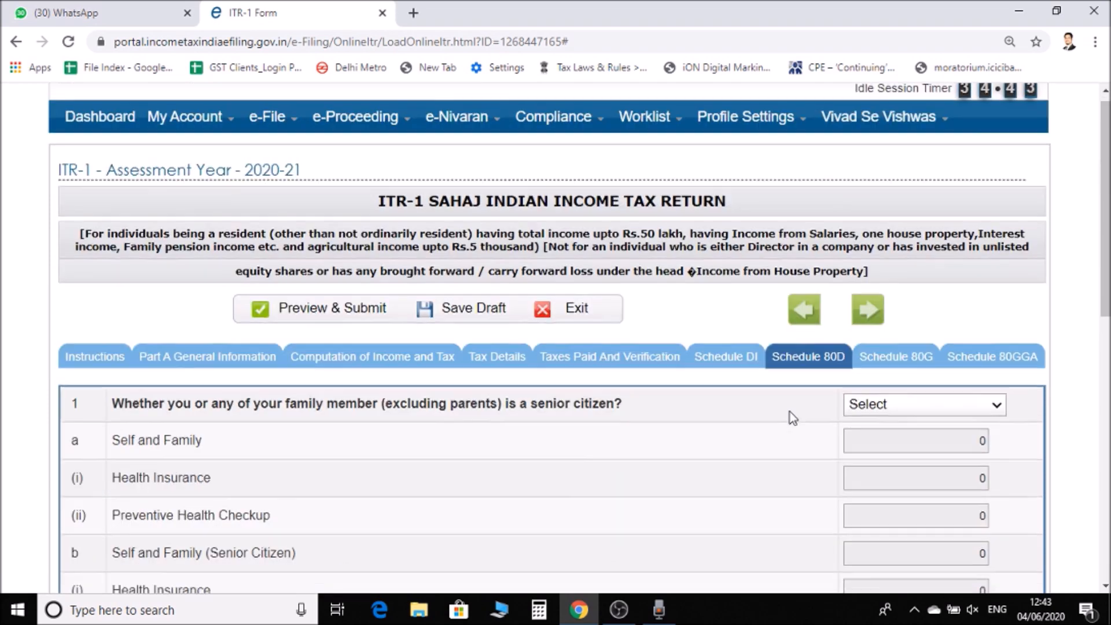
scroll(790, 411, "down", 5)
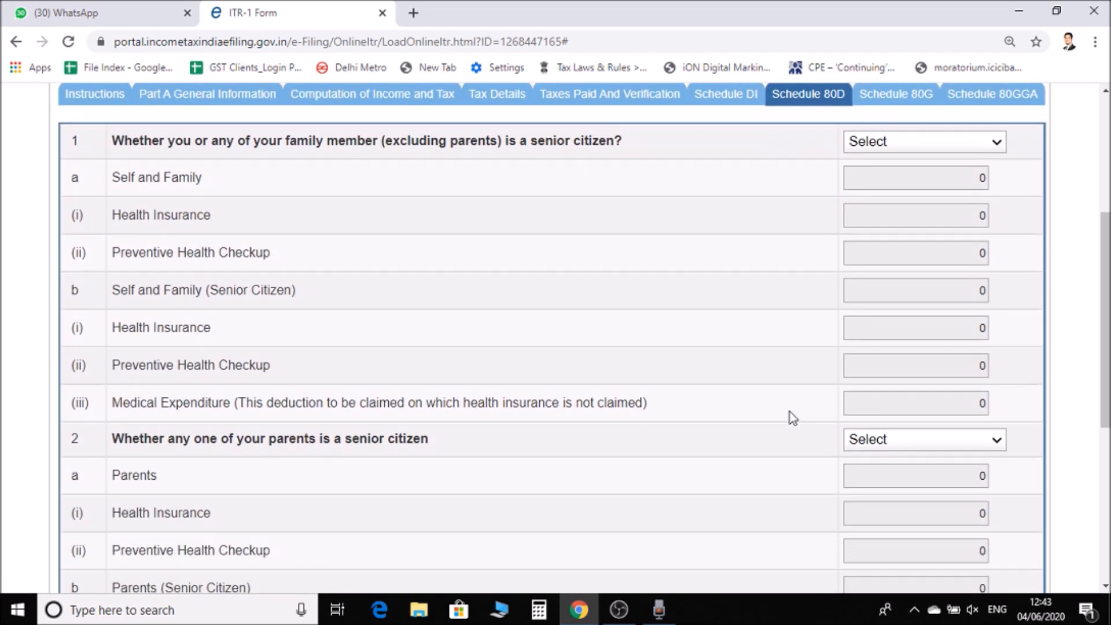
scroll(474, 293, "down", 6)
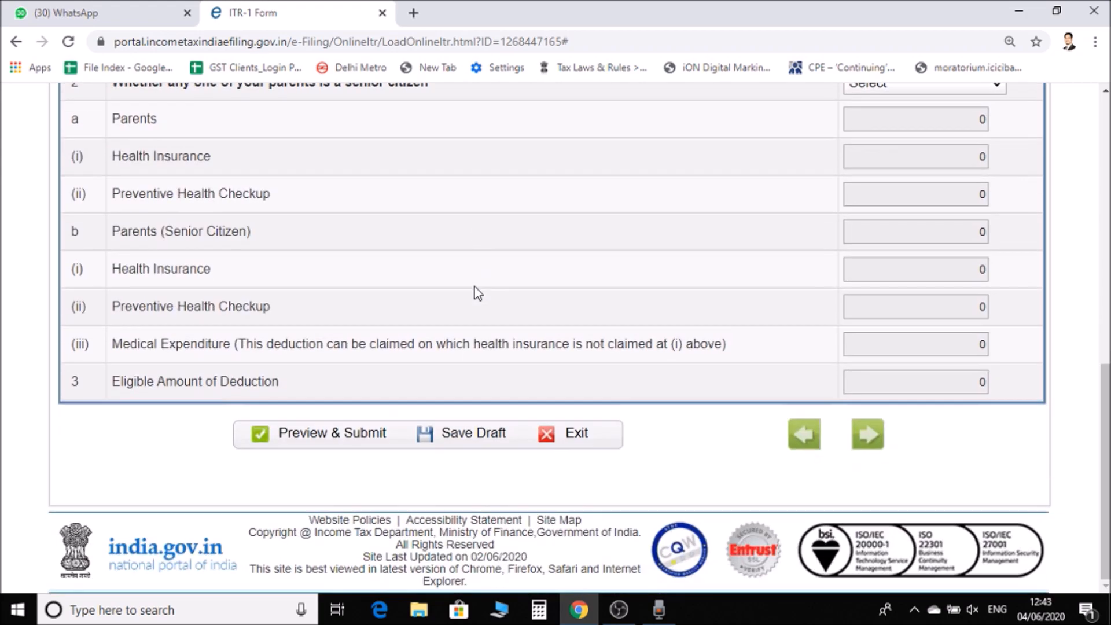
Open Schedule 80G and review donation tables A to D for 100% and 50% deductions with and without qualifying limit.
scroll(478, 293, "up", 10)
scroll(474, 288, "down", 1)
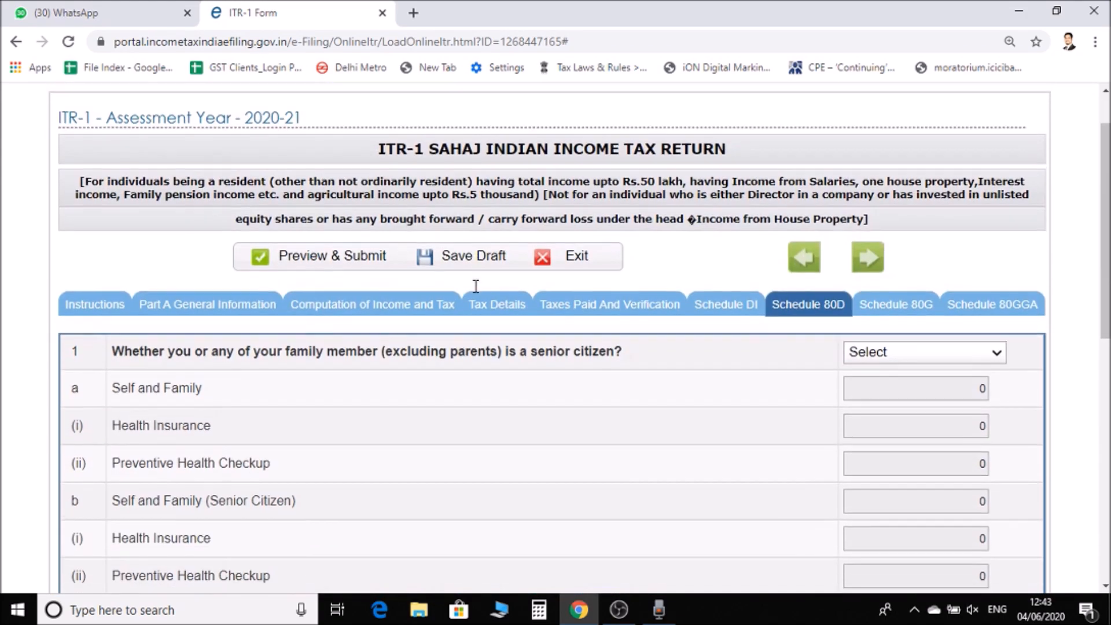
left_click(895, 302)
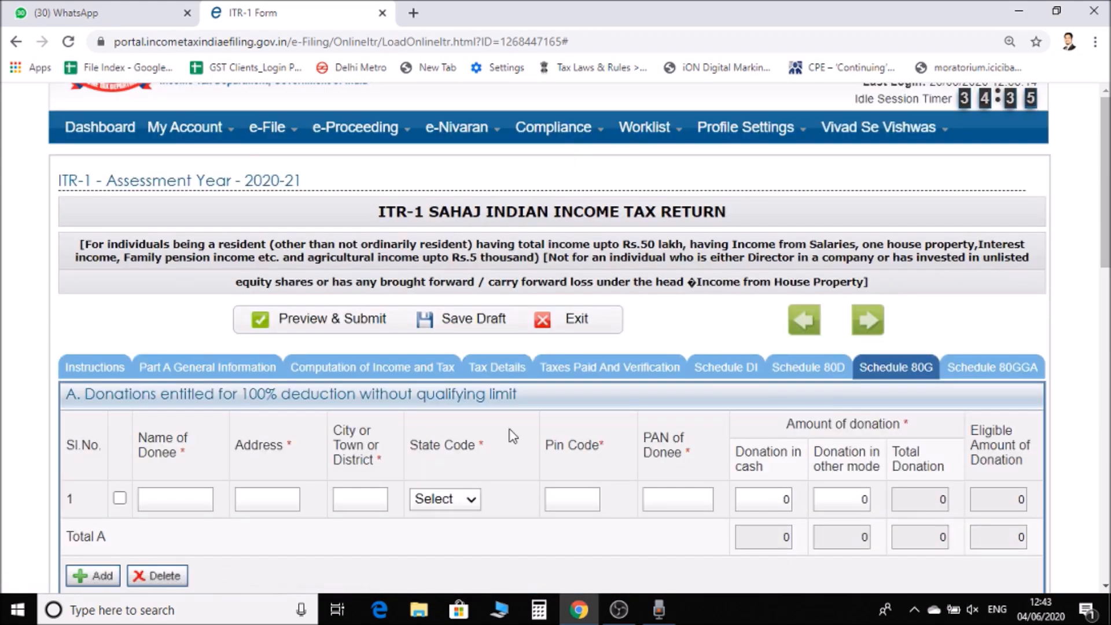
scroll(503, 437, "down", 5)
scroll(483, 443, "down", 10)
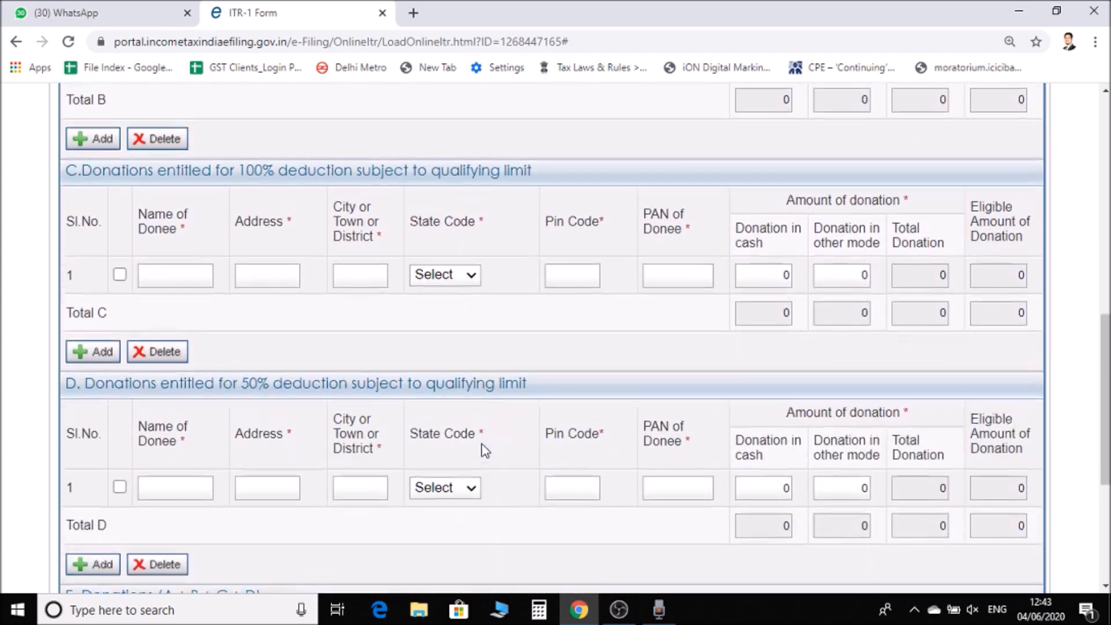
scroll(484, 450, "down", 3)
Check the Schedule 80GGA donations for scientific research or rural development, then save the return as a draft.
scroll(485, 450, "up", 15)
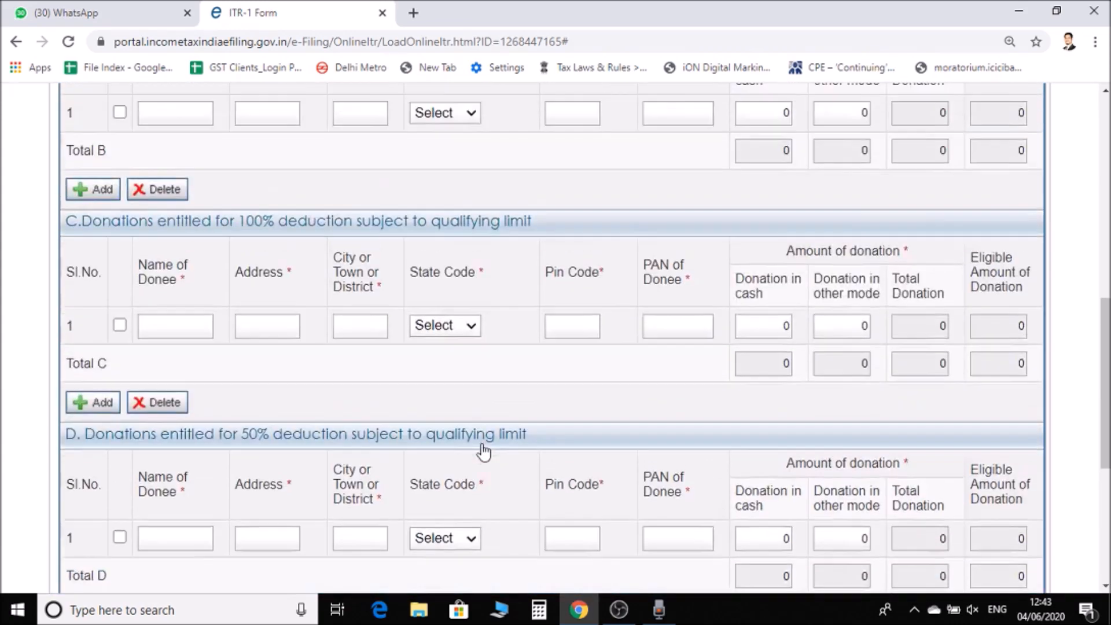
scroll(485, 451, "up", 2)
scroll(631, 475, "down", 3)
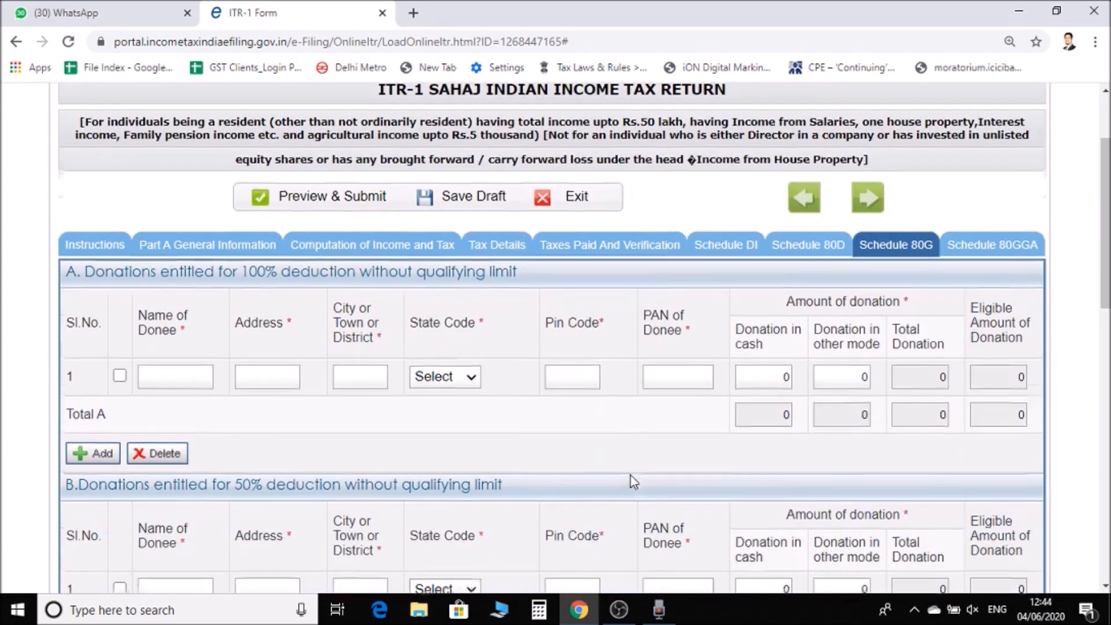
left_click(1009, 242)
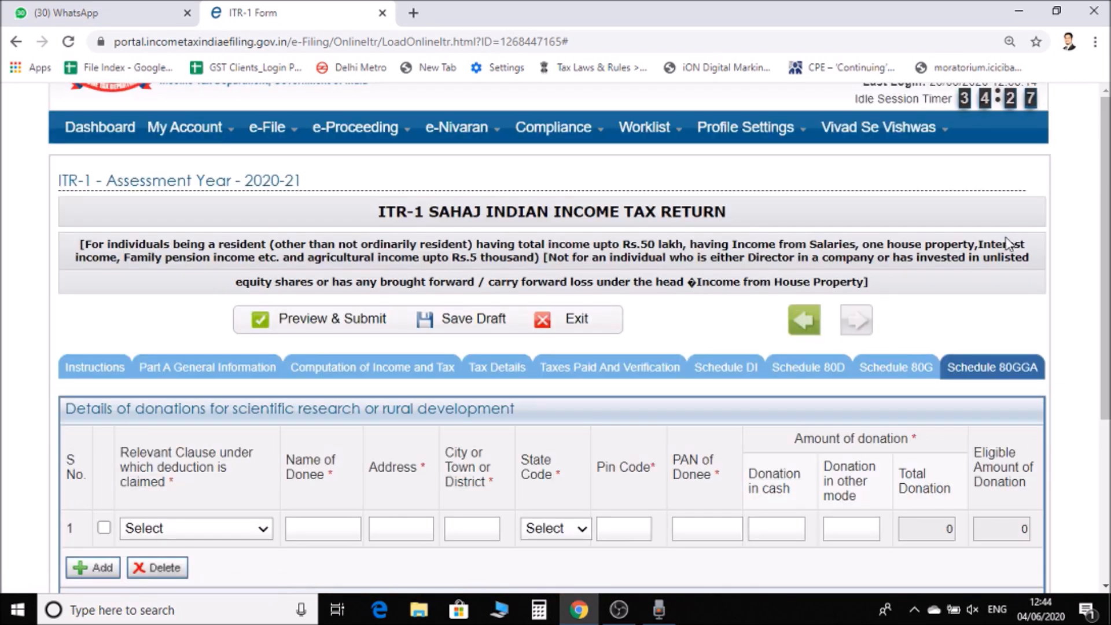
scroll(912, 396, "down", 1)
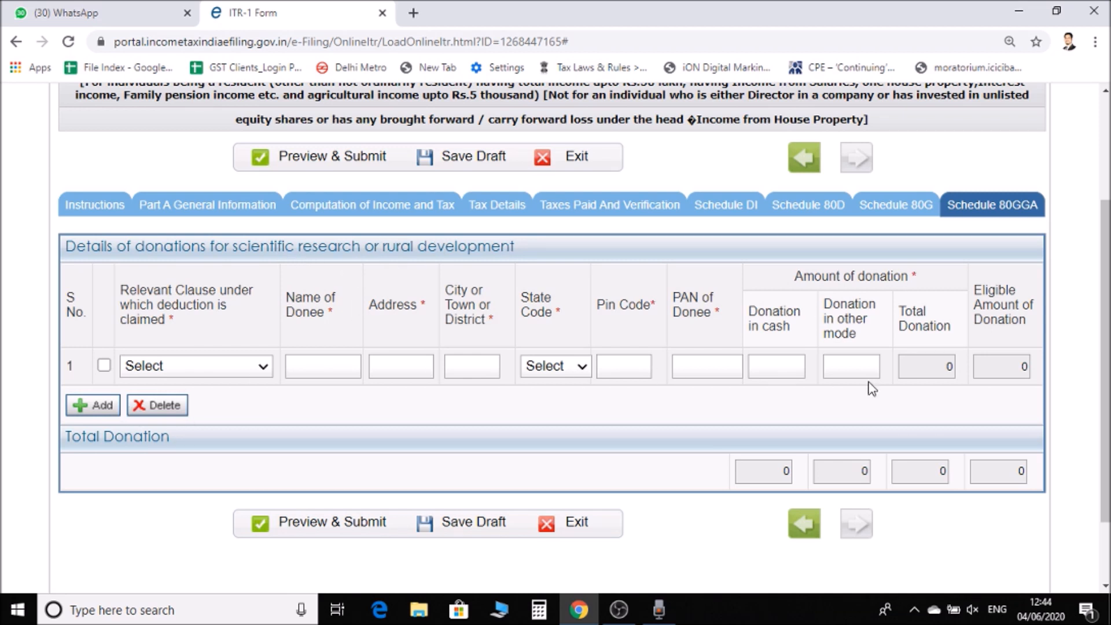
scroll(790, 381, "down", 1)
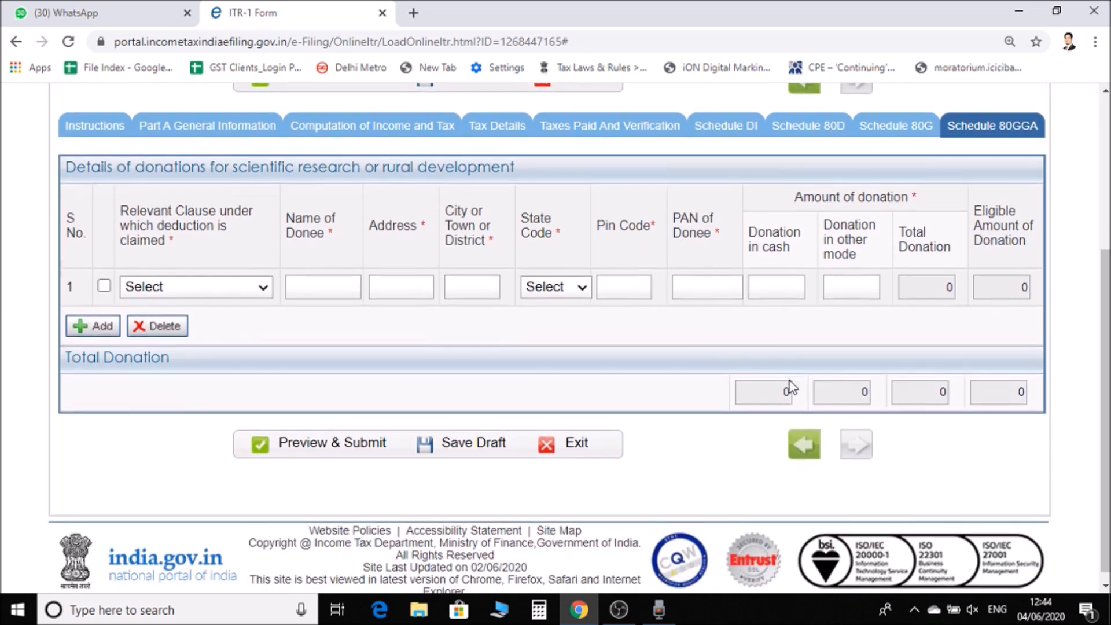
left_click(459, 446)
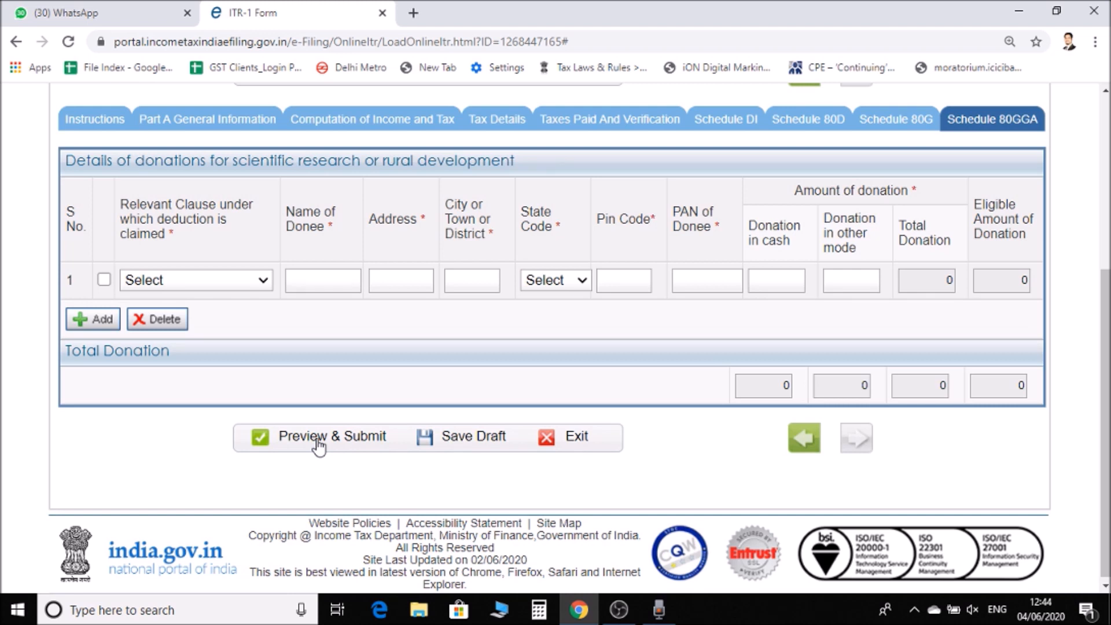
mouse_move(1102, 333)
left_mouse_down()
mouse_move(1099, 157)
mouse_move(1101, 317)
left_mouse_up()
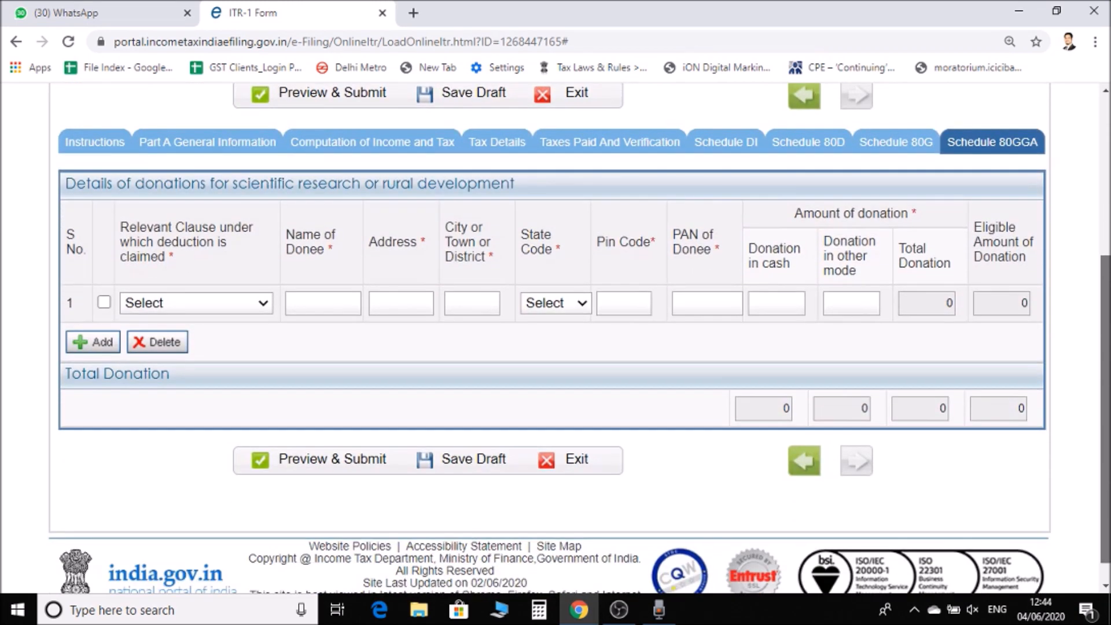